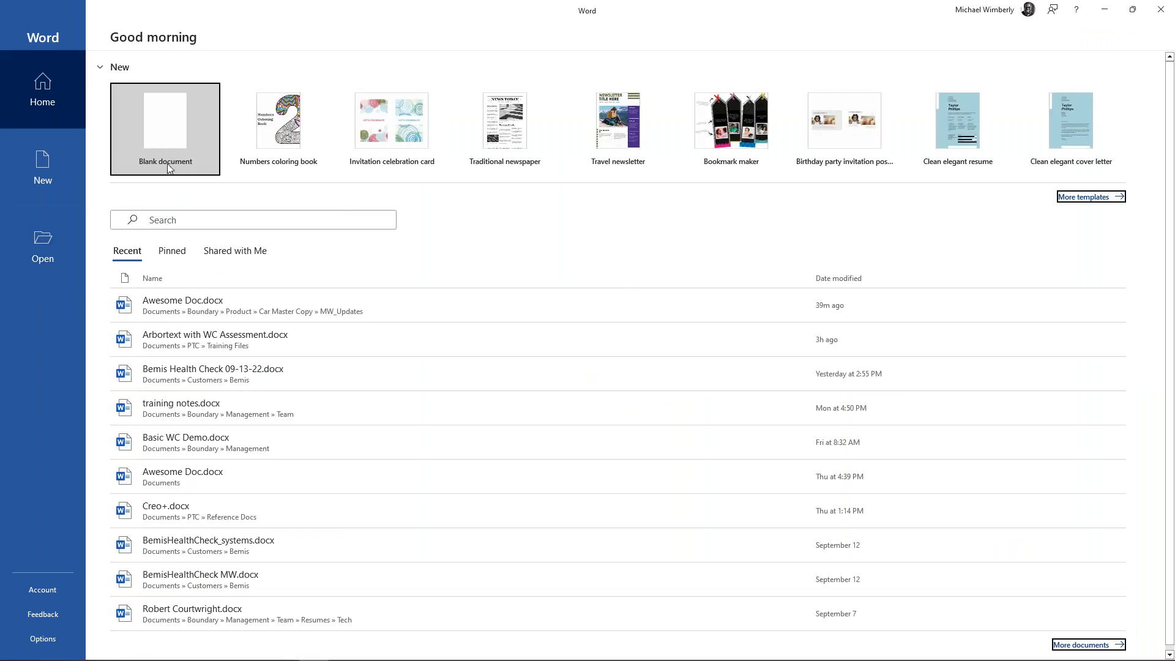
Create a blank document containing the sentence "This is a document that I want to put in Windchill"
click(162, 140)
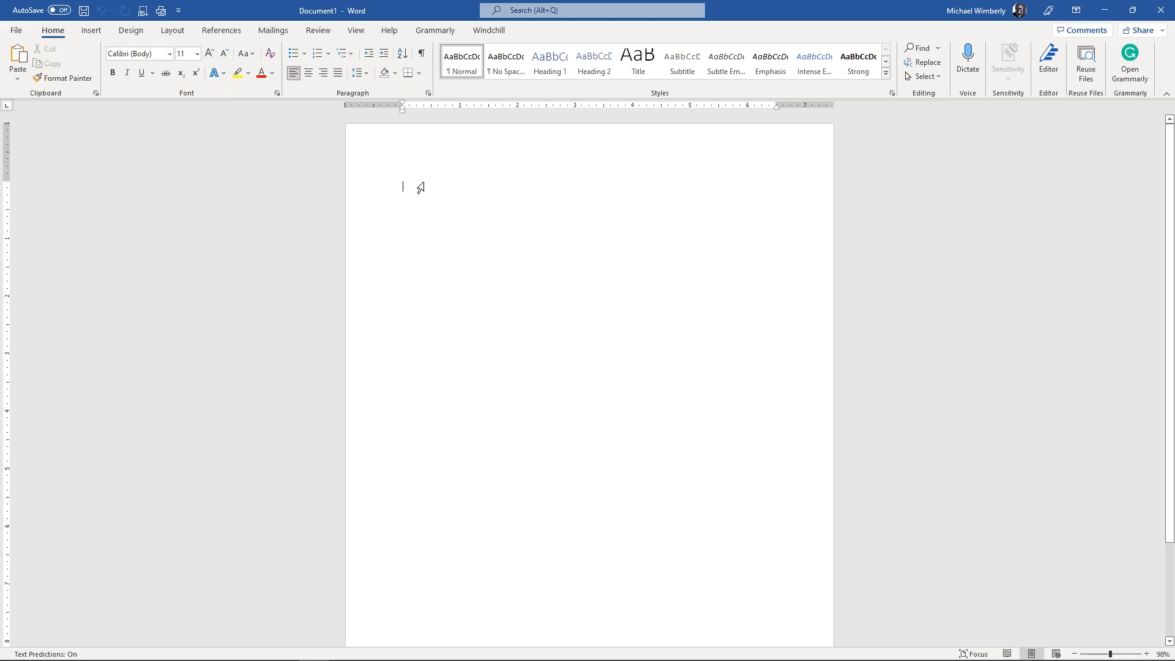
text(This)
key(BackSpace)
text(TThis)
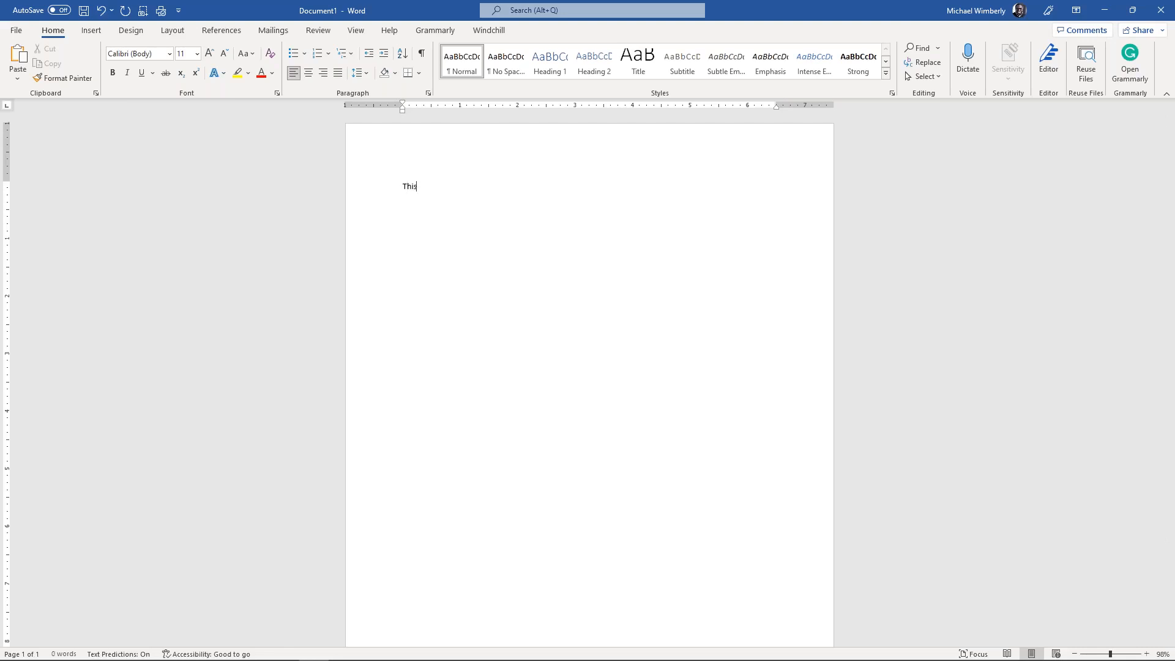
text( is a dco)
text(cuemt)
key(BackSpace)
key(BackSpace)
text(ment that I want to )
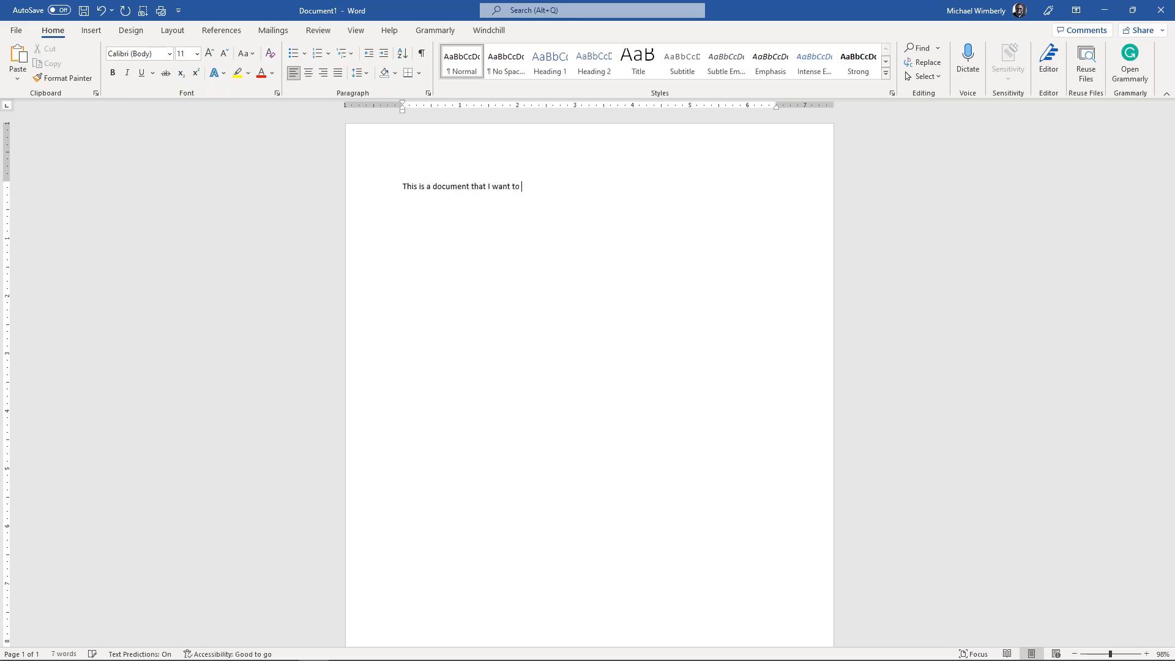
text(put in Windchill)
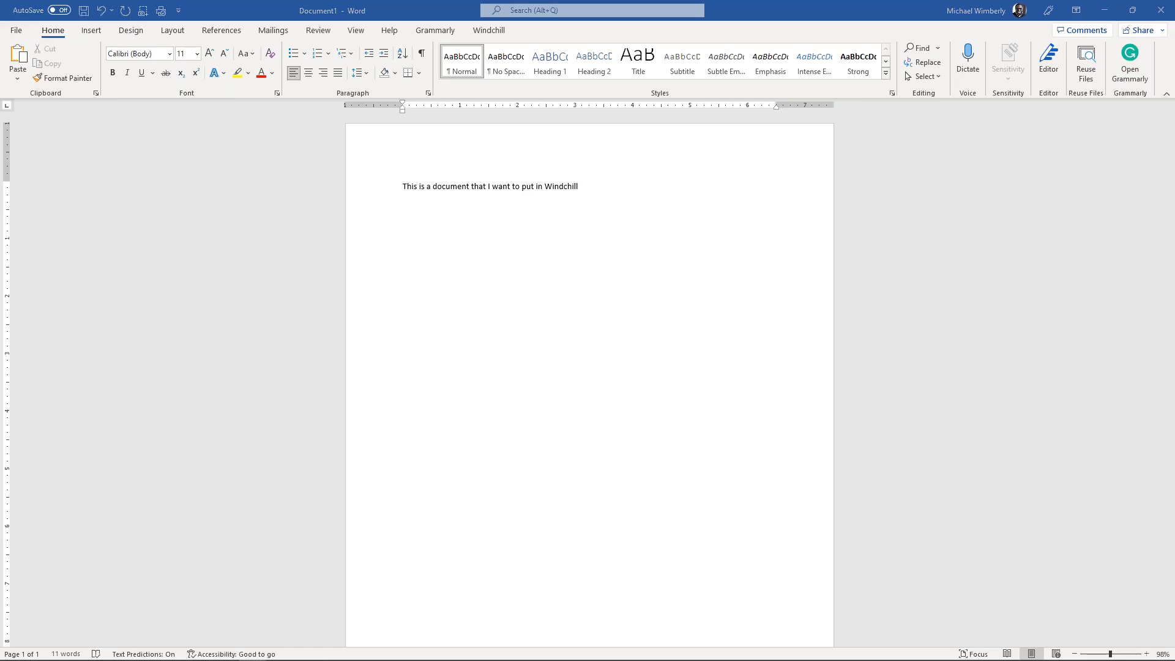
Switch to the Windchill browser window, view the Software Downloads page for Windchill Desktop Integration, and return to Word
drag(1174, 67, 718, 20)
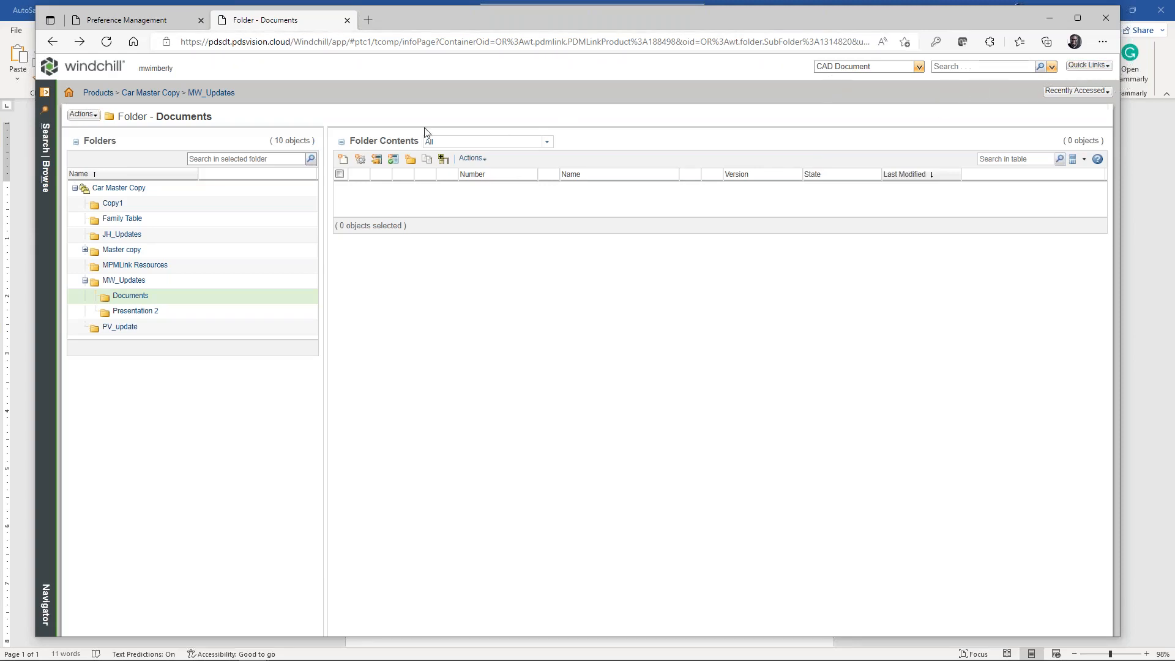
click(1107, 67)
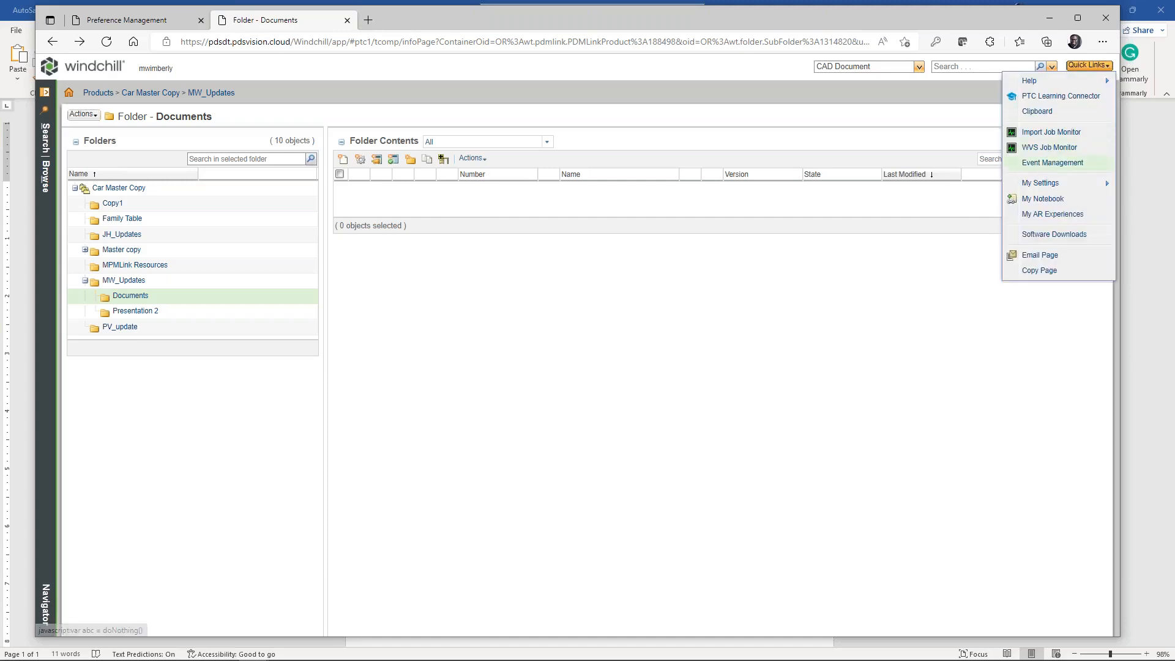
click(1050, 236)
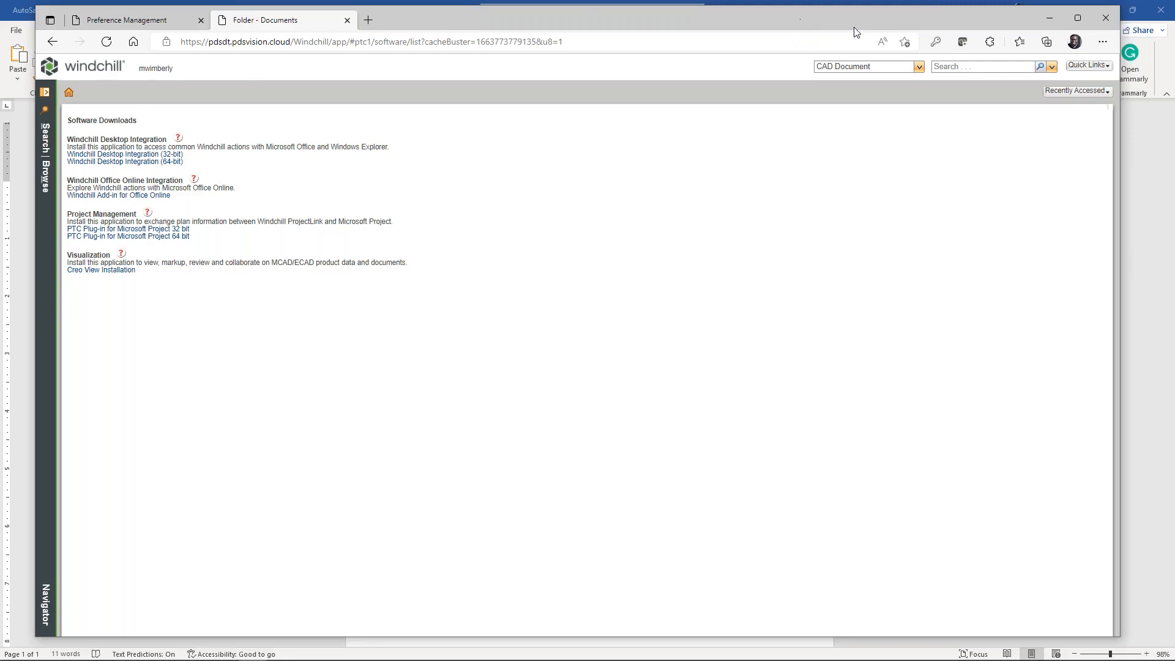
click(1050, 19)
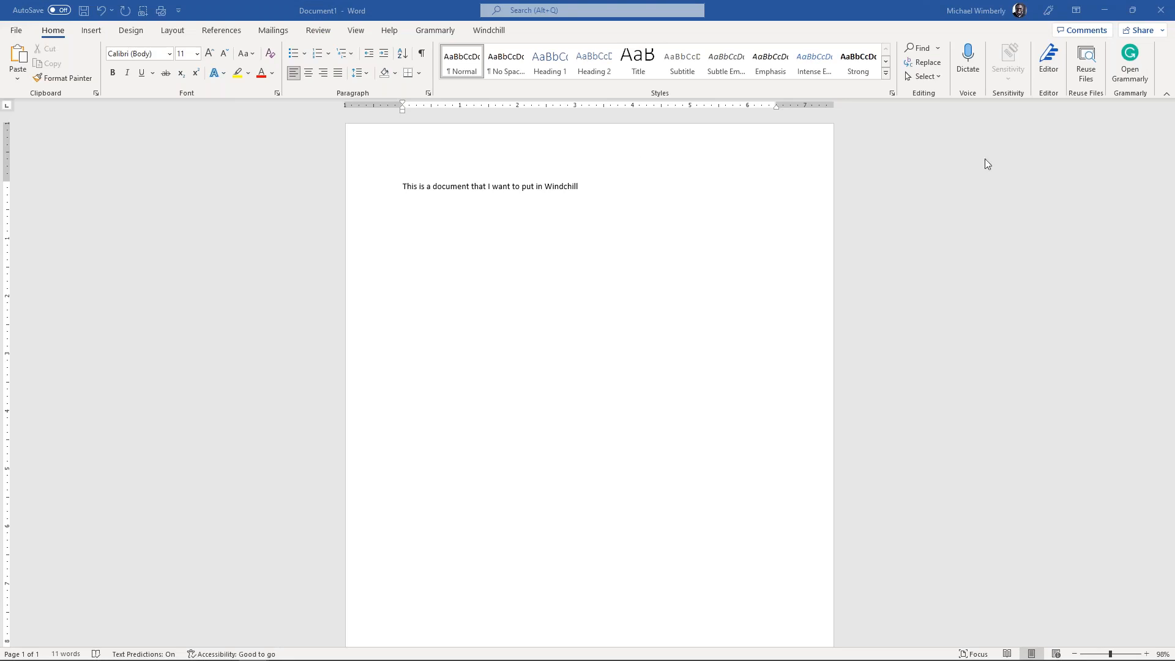
Examine the details of the Windchill .Net Office Add-In in Word's add-in options and leave the options without changes
click(16, 30)
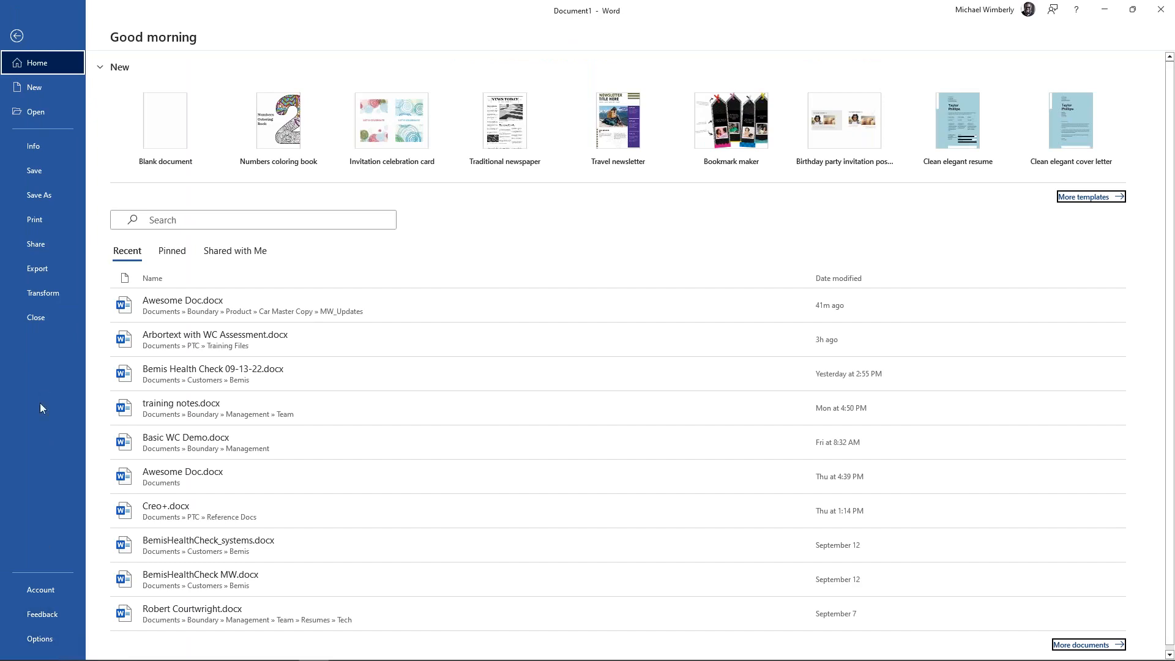
click(40, 638)
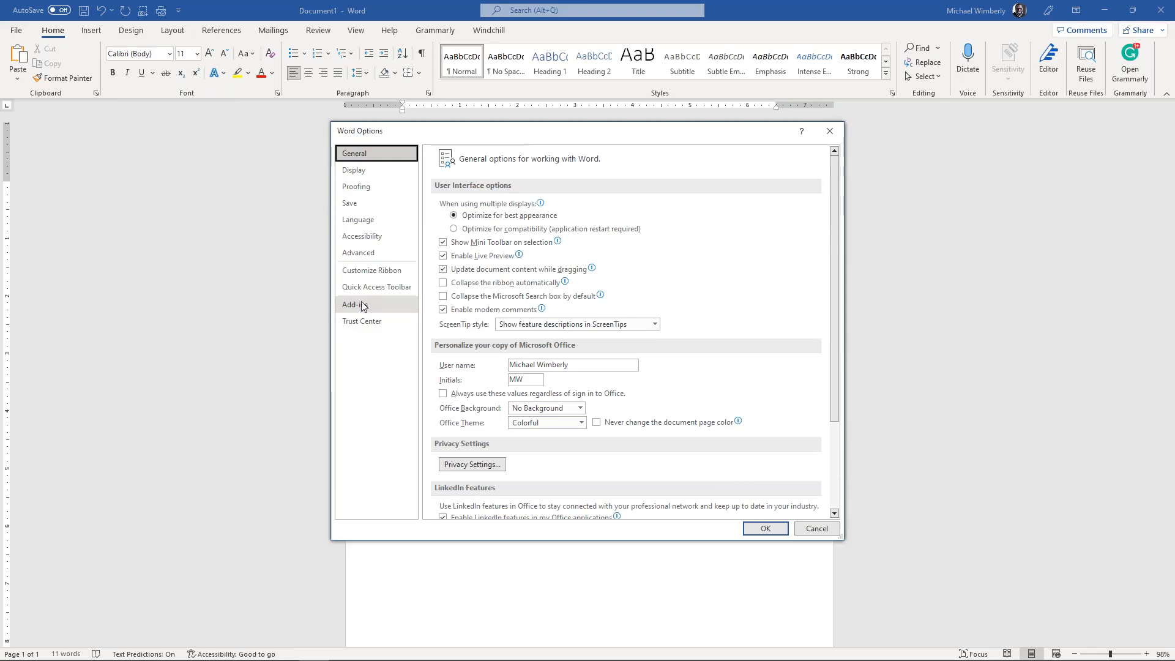
click(362, 306)
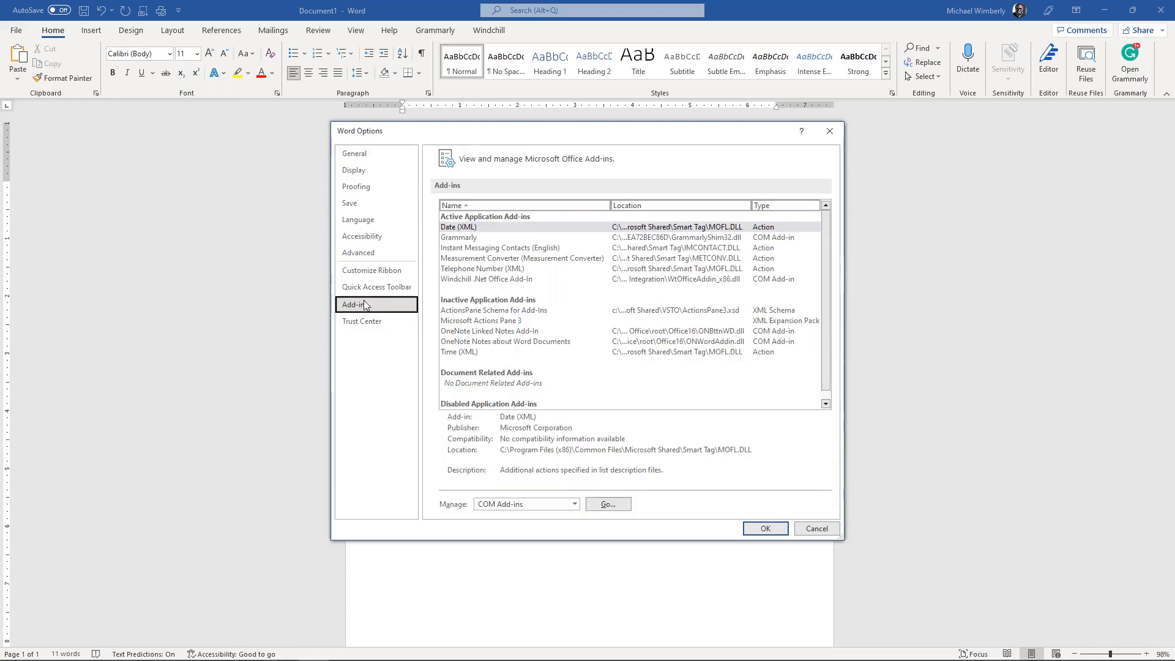
click(487, 282)
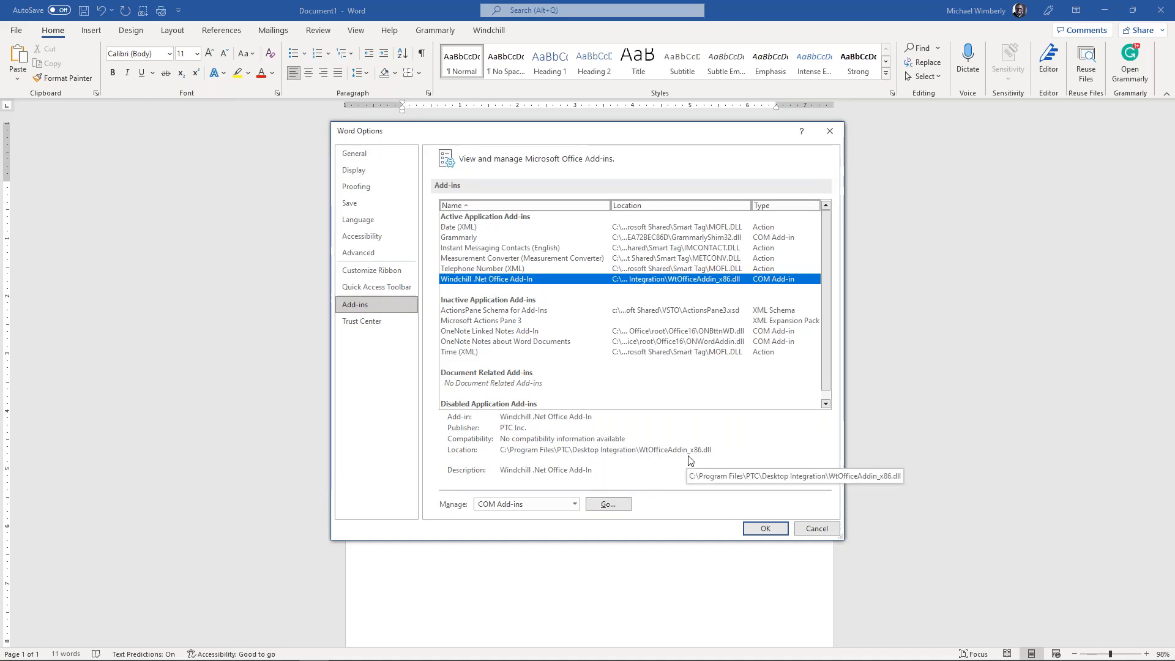
click(817, 528)
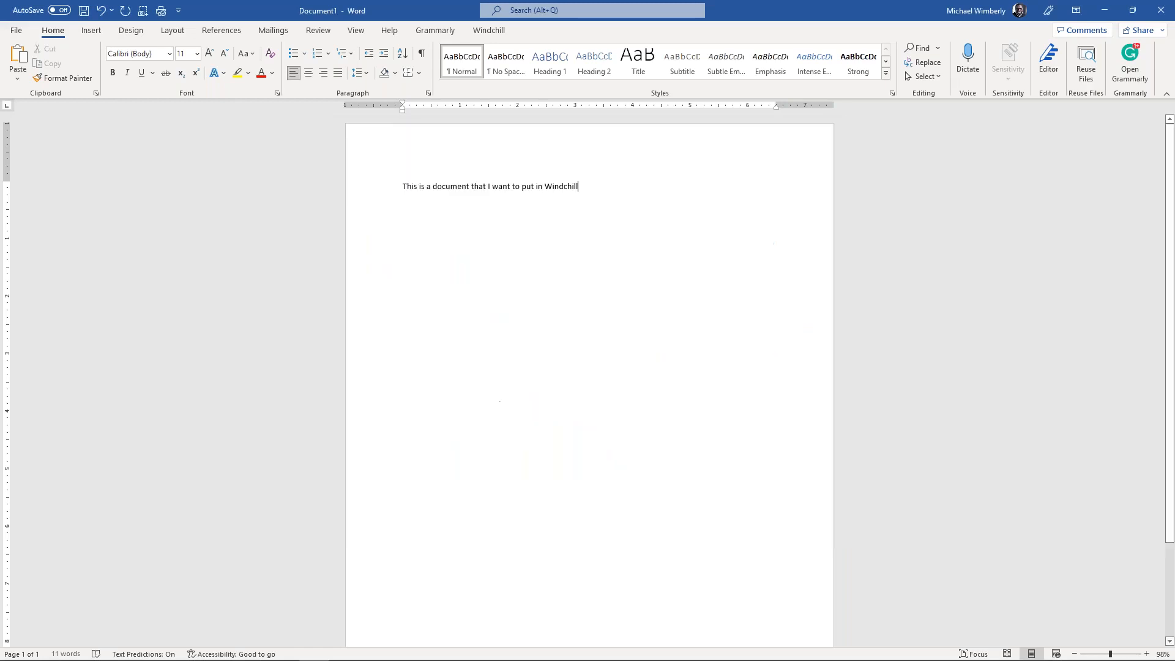
View the Windchill ribbon commands and close the document without saving it
click(494, 32)
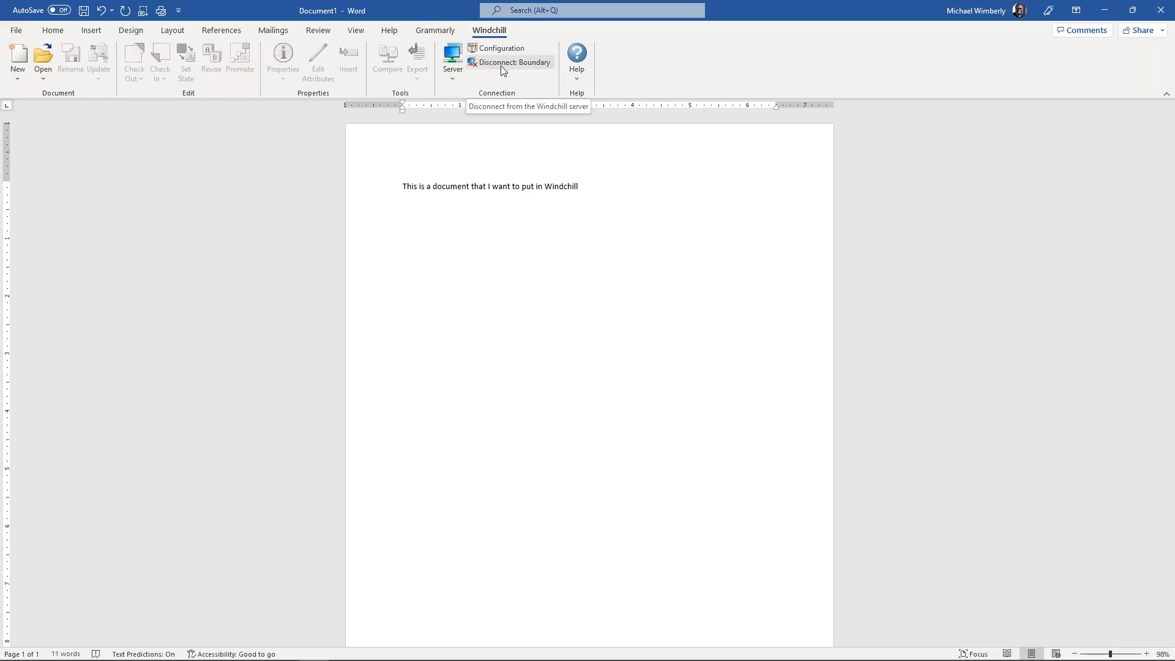
click(18, 30)
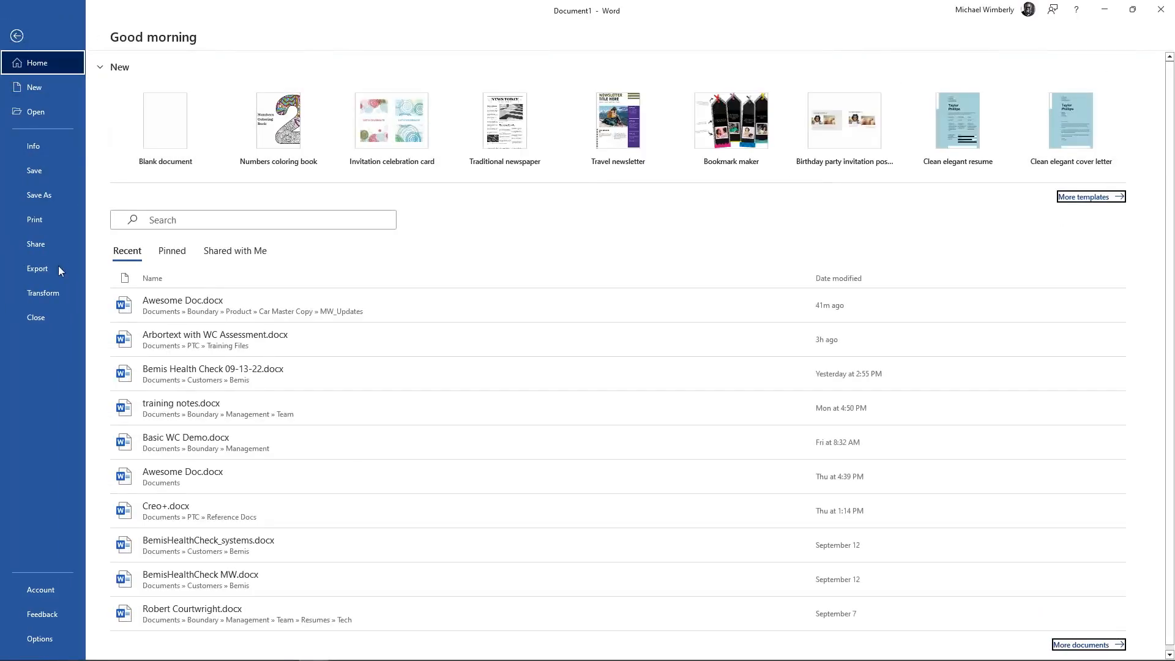
click(38, 319)
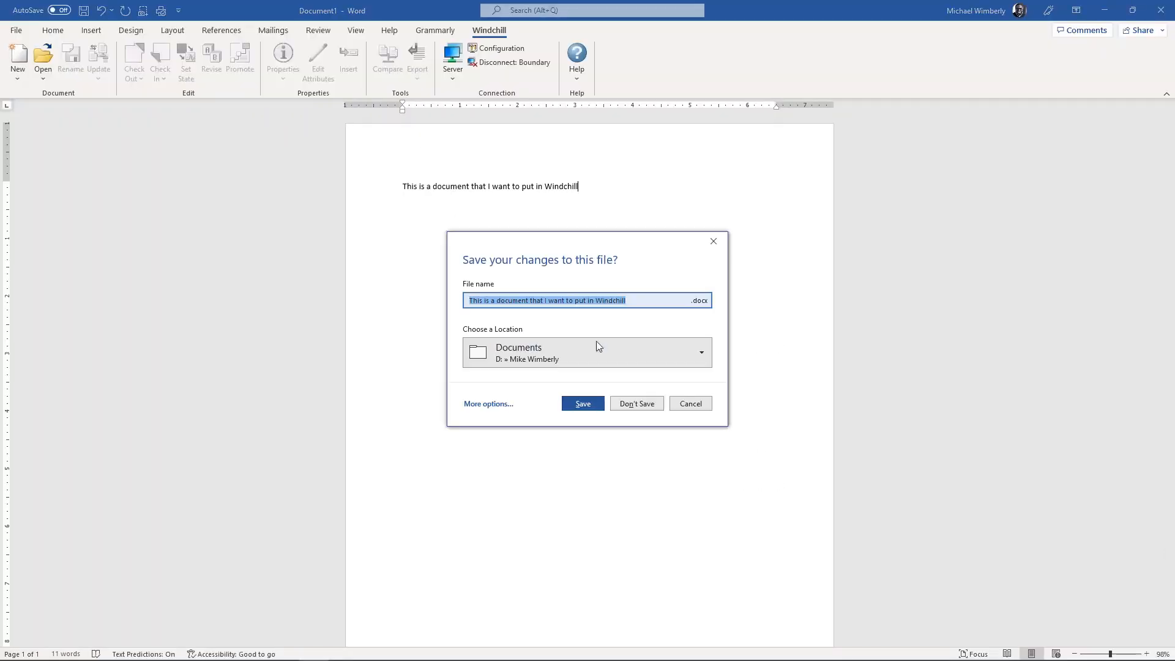
click(651, 406)
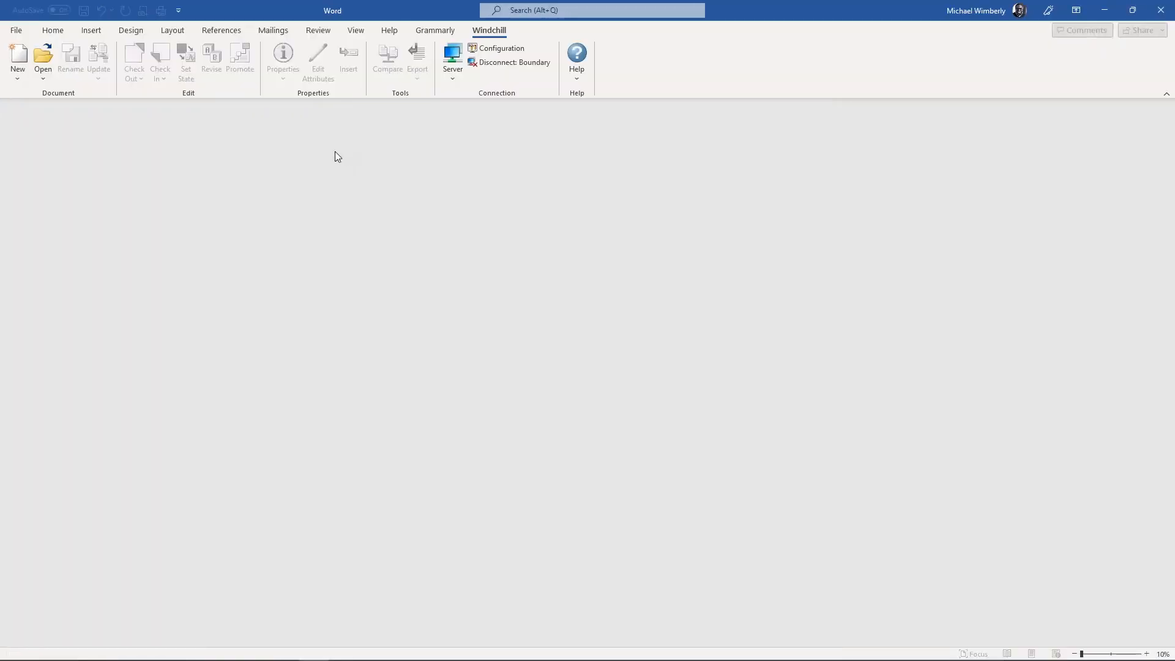
Disconnect from the Boundary Windchill server and try to reconnect, cancelling the credentials request
click(510, 64)
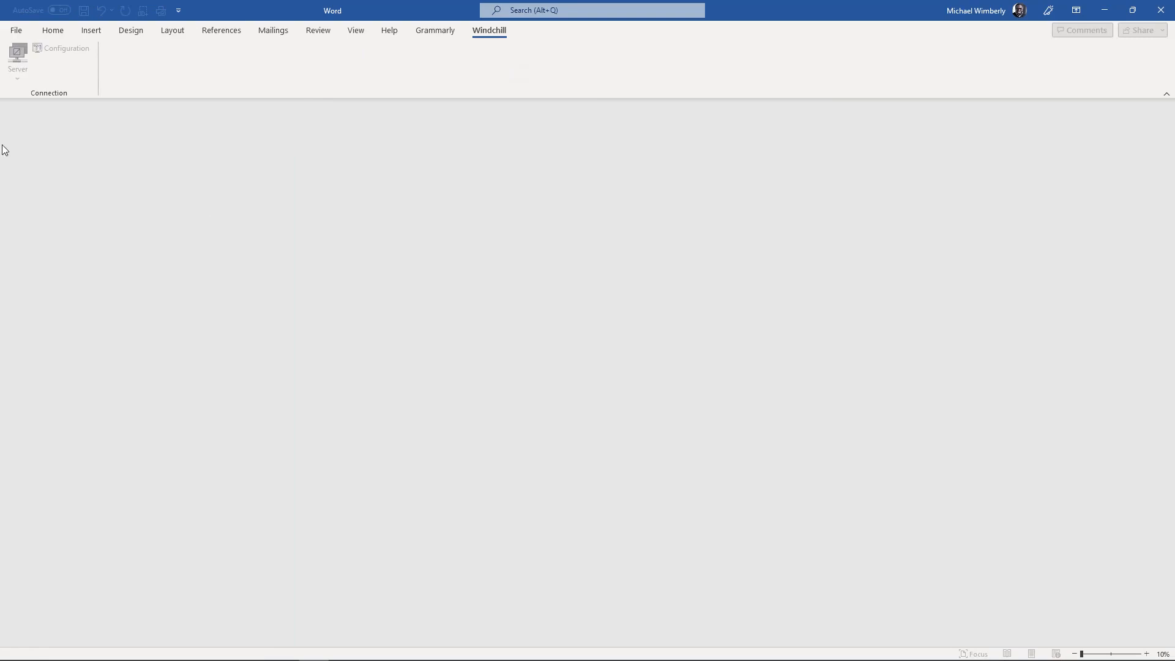
click(18, 62)
click(45, 83)
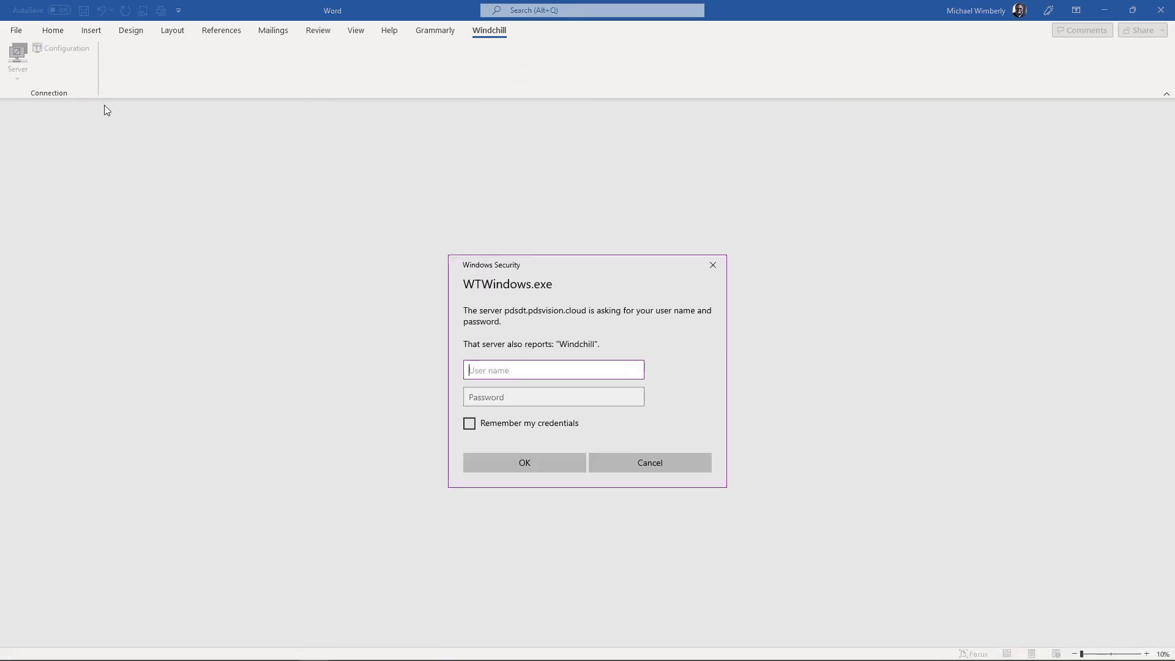
click(615, 465)
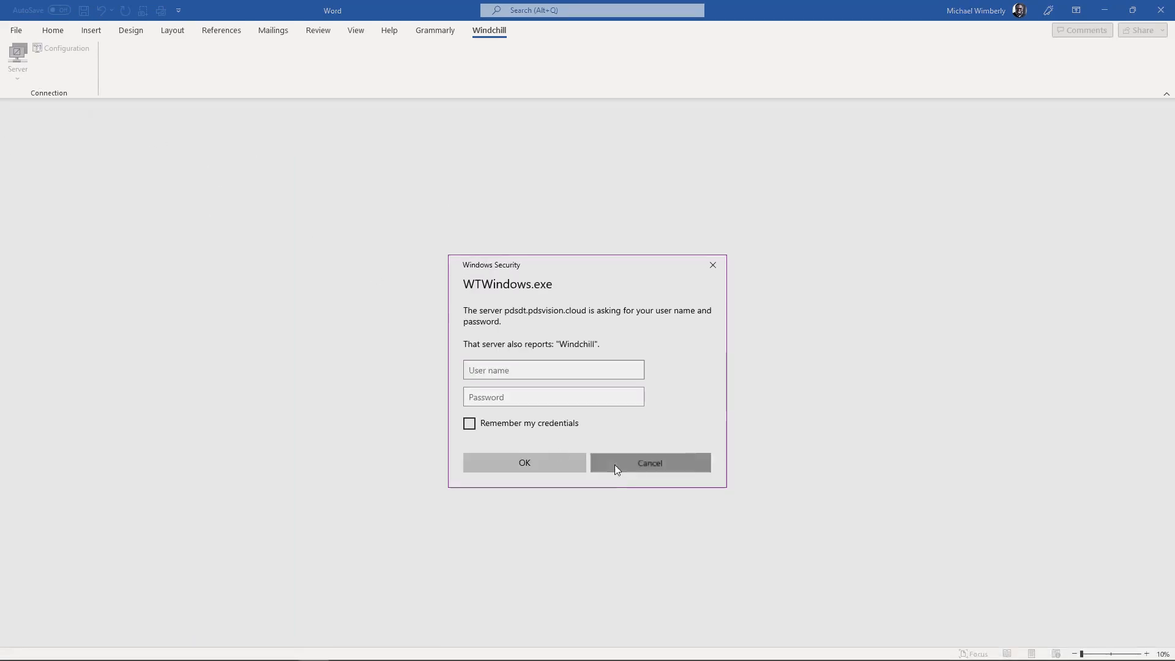
click(638, 461)
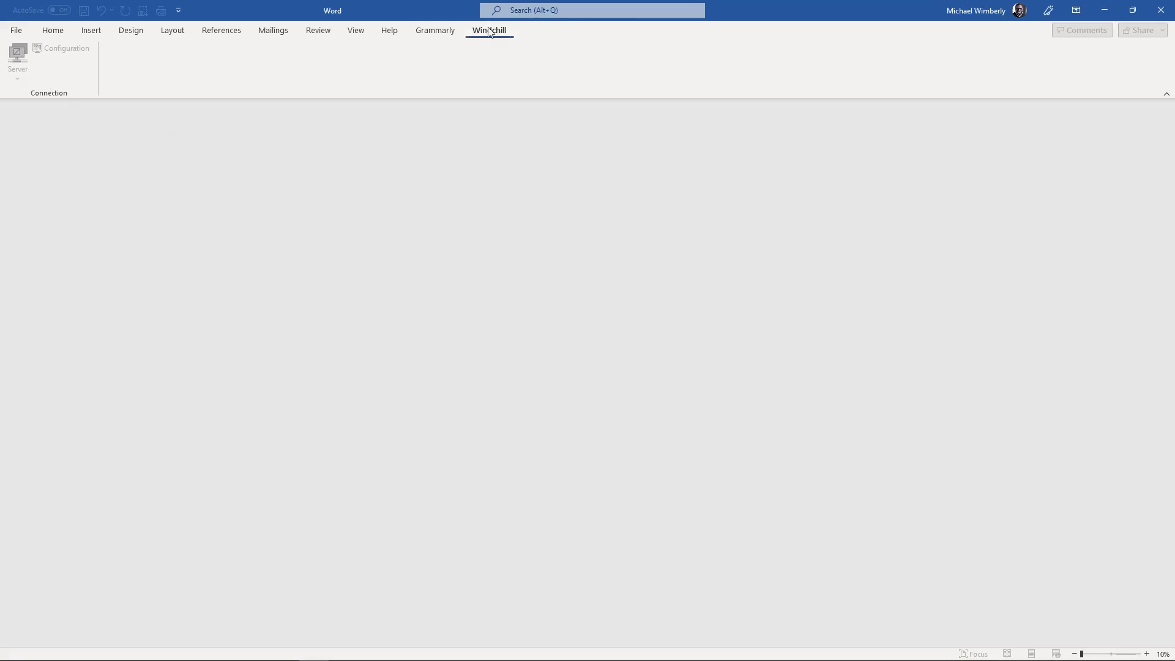
Restart Word with a blank document, cancel the Windchill credentials request, and show the Windchill commands
click(441, 32)
click(490, 31)
click(1160, 10)
click(315, 650)
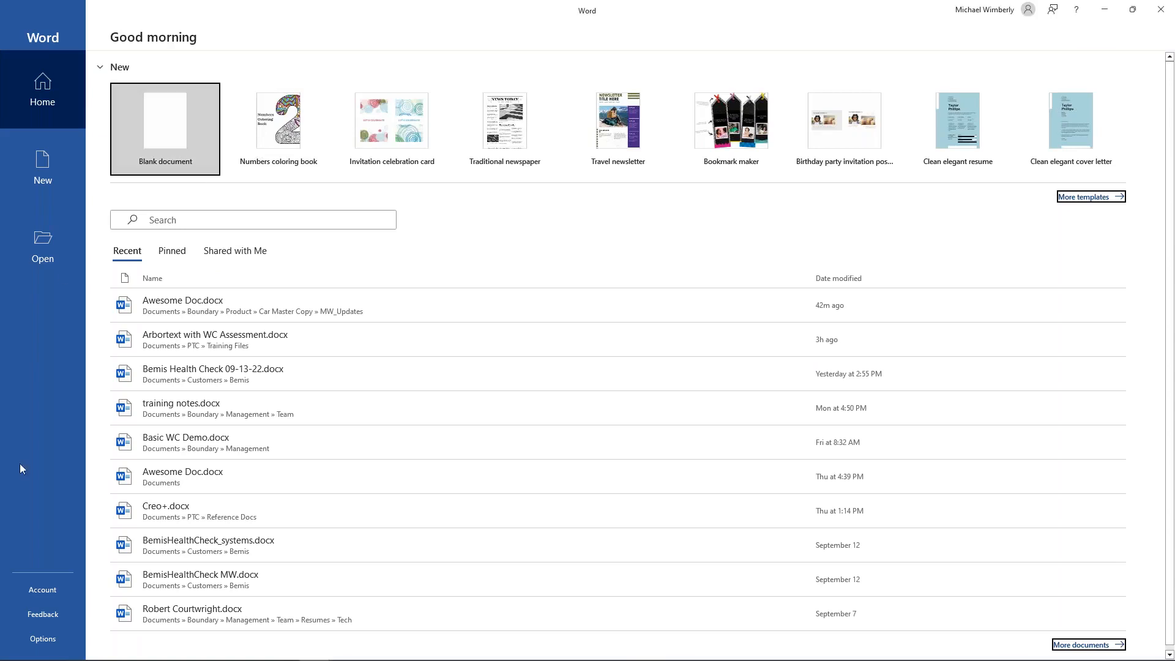
click(188, 128)
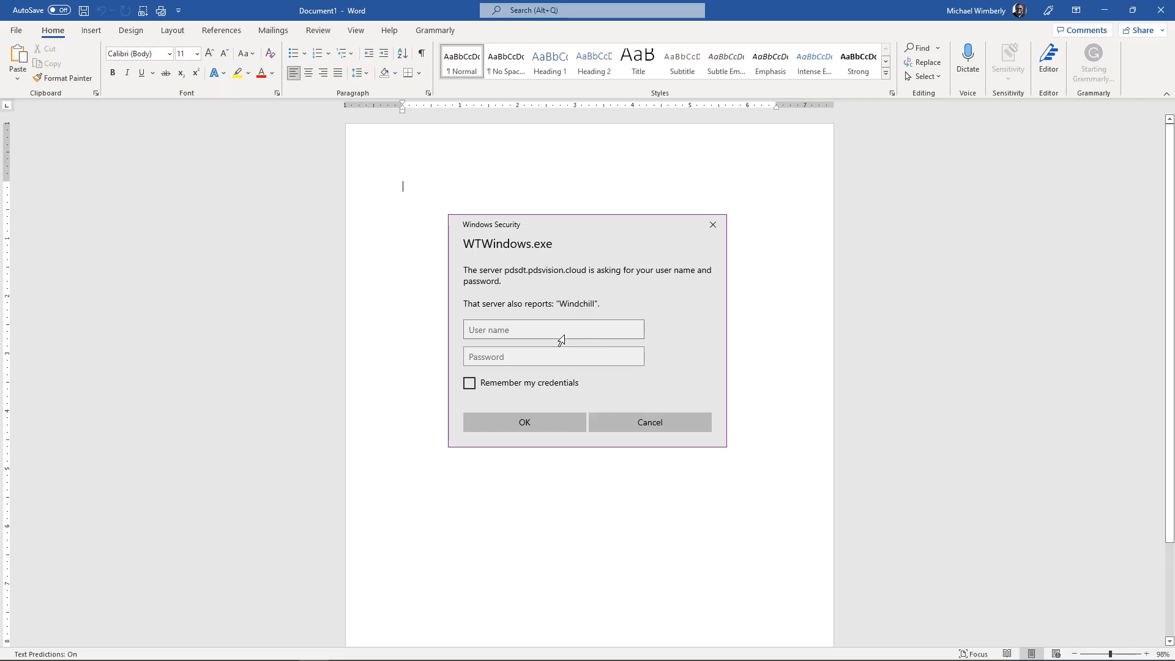
click(650, 422)
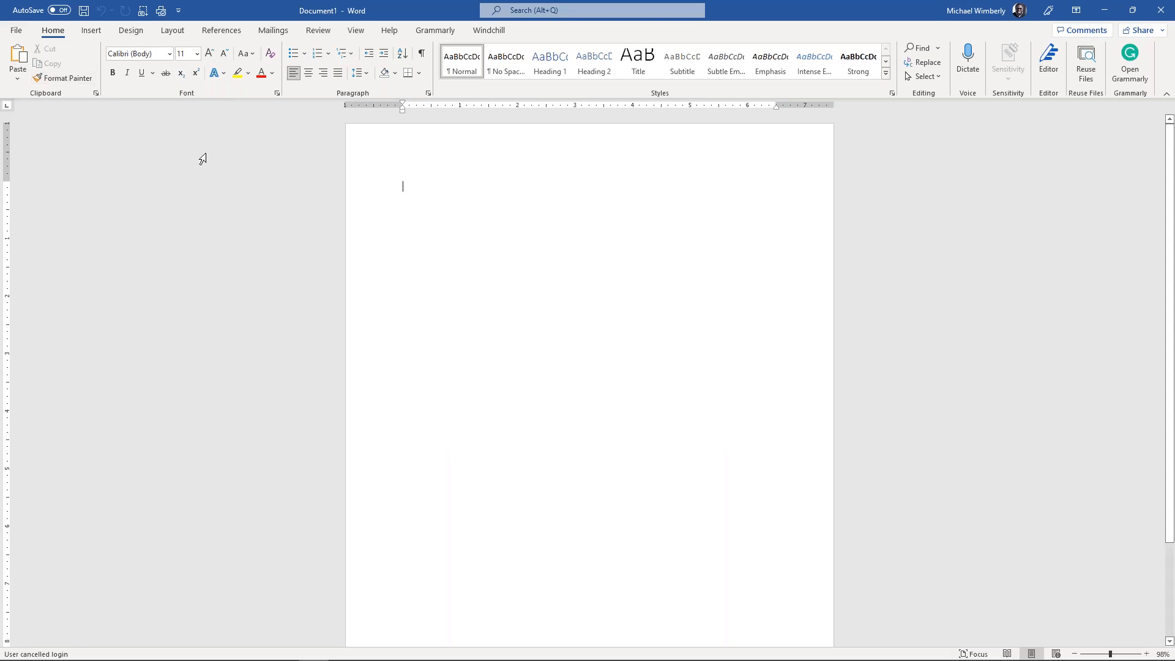
click(496, 31)
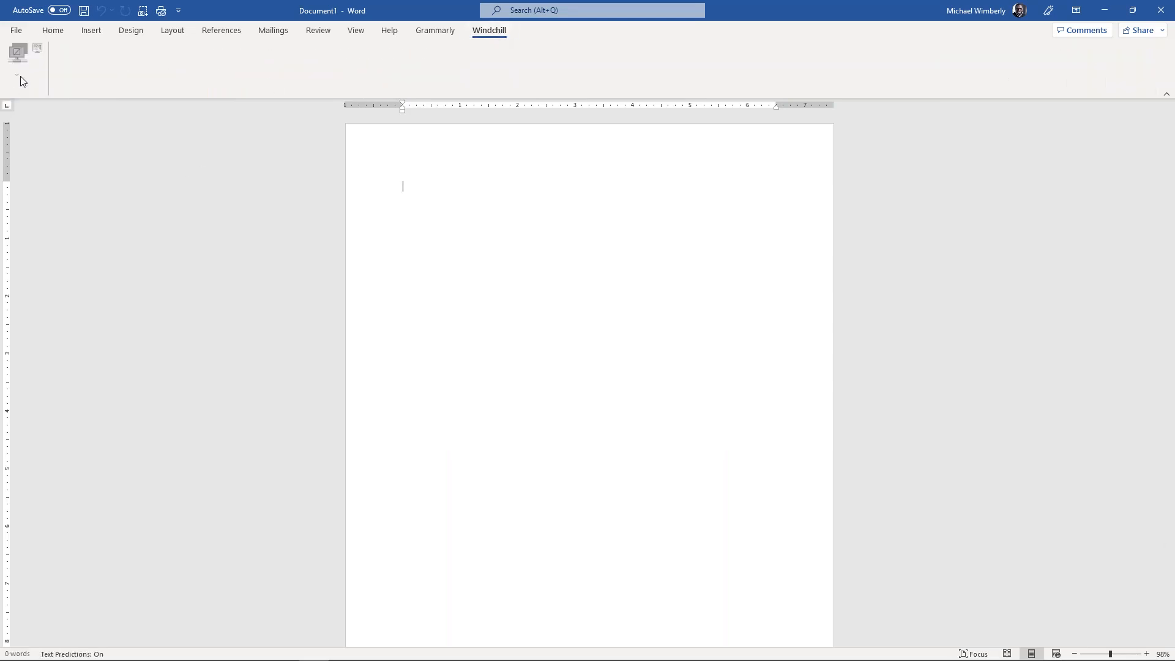
Check in Word's COM add-ins list whether the Windchill .Net Office Add-In is enabled
click(17, 30)
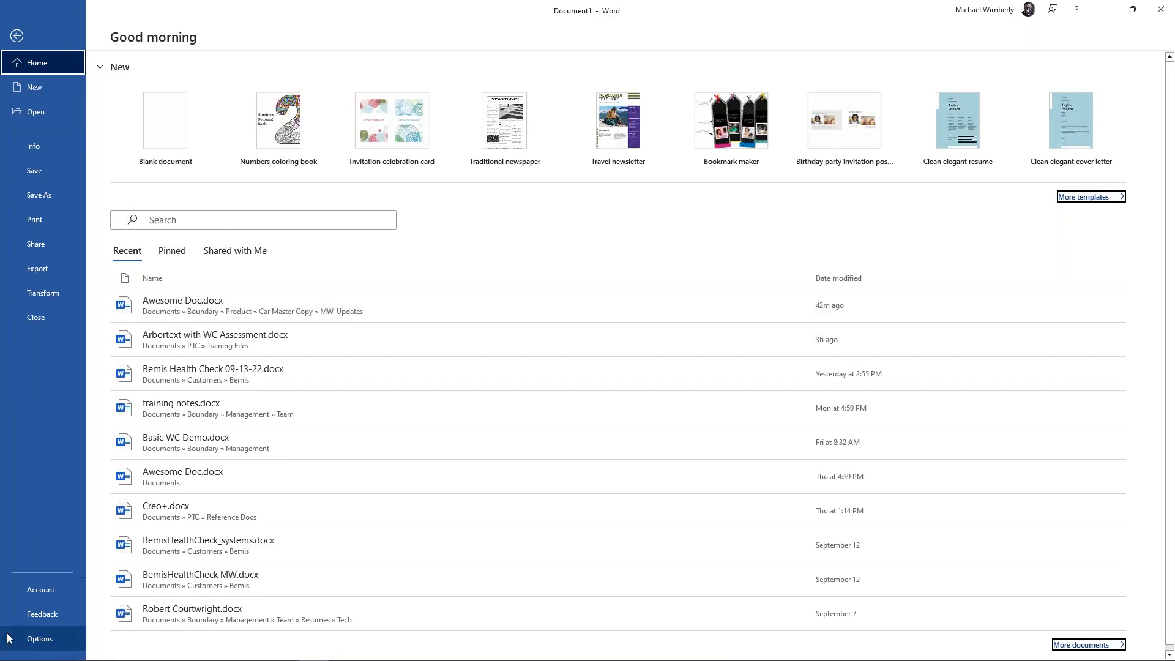
click(29, 636)
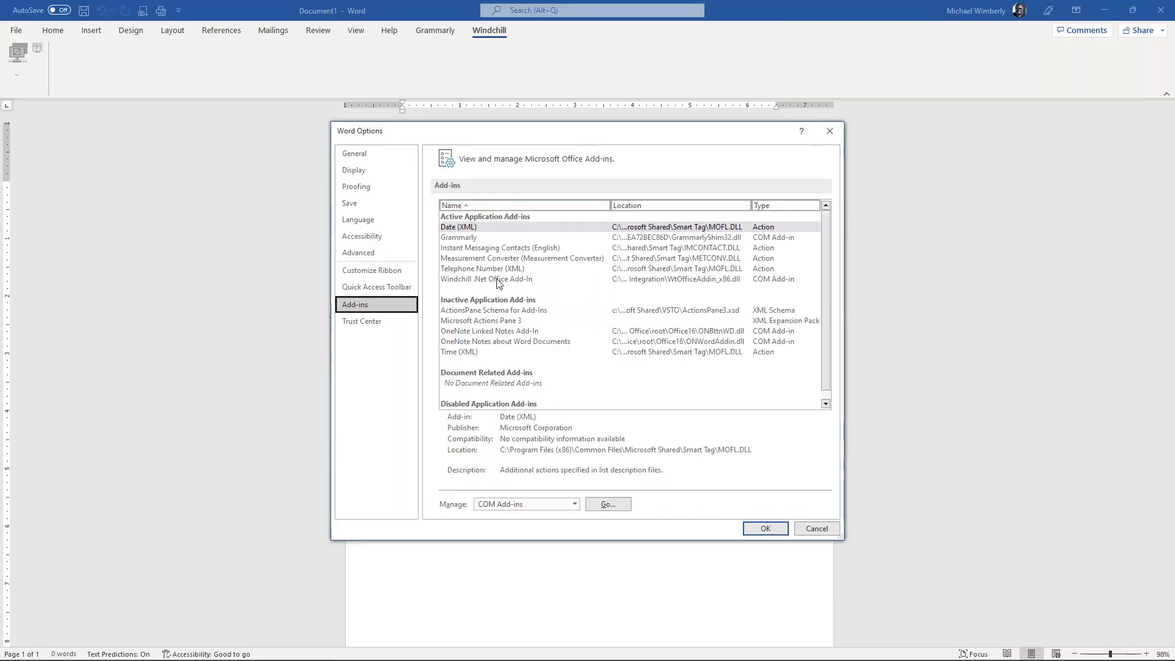
click(497, 281)
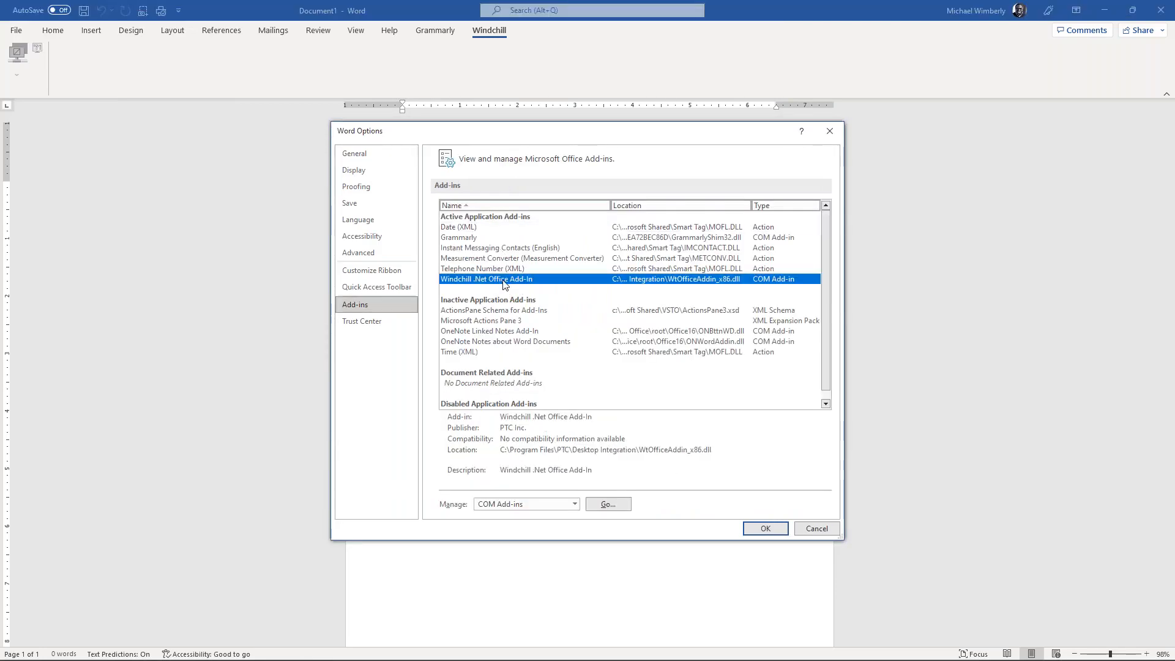
click(607, 505)
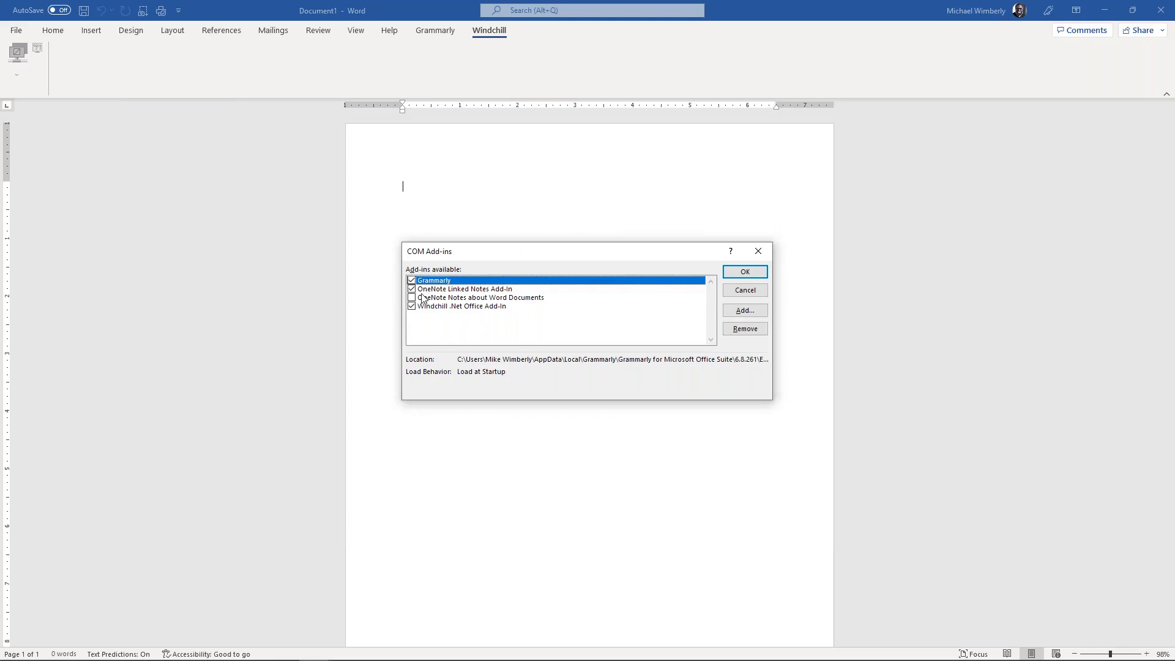
click(745, 272)
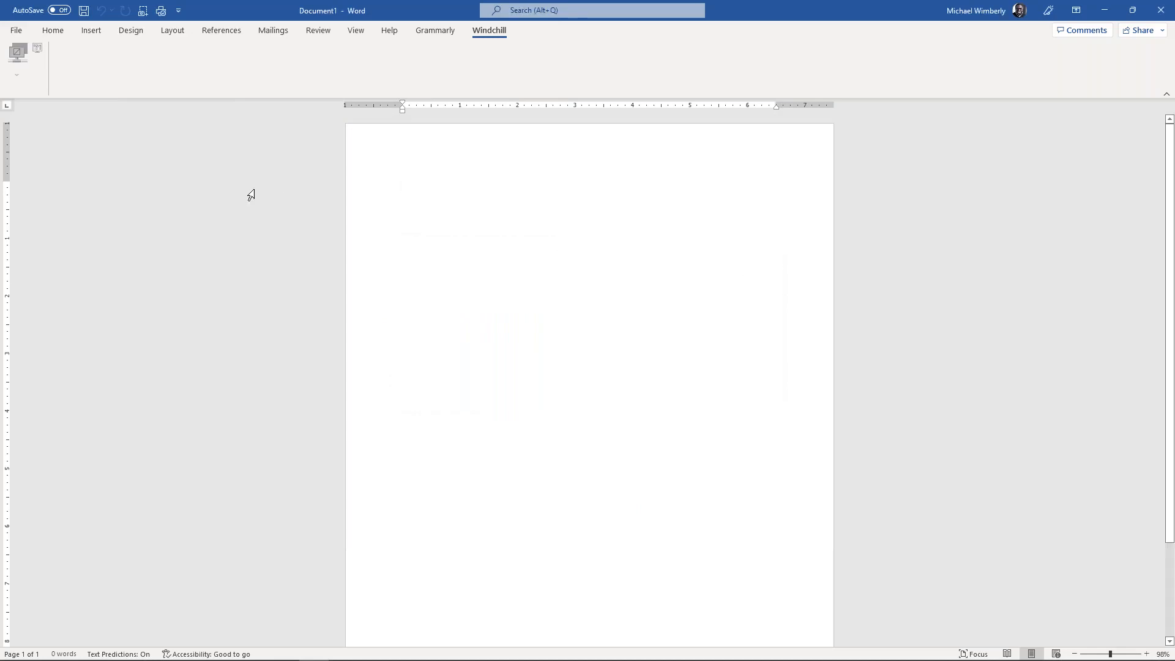
Close the blank document and check the Windchill server connection command's availability
click(16, 32)
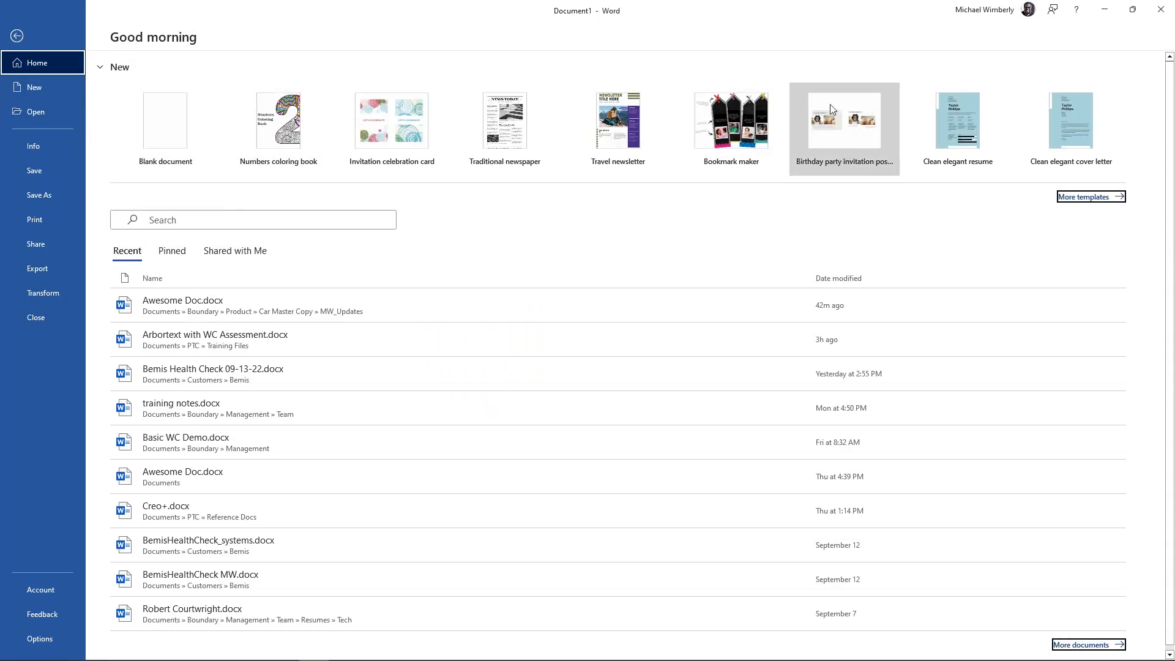
click(36, 322)
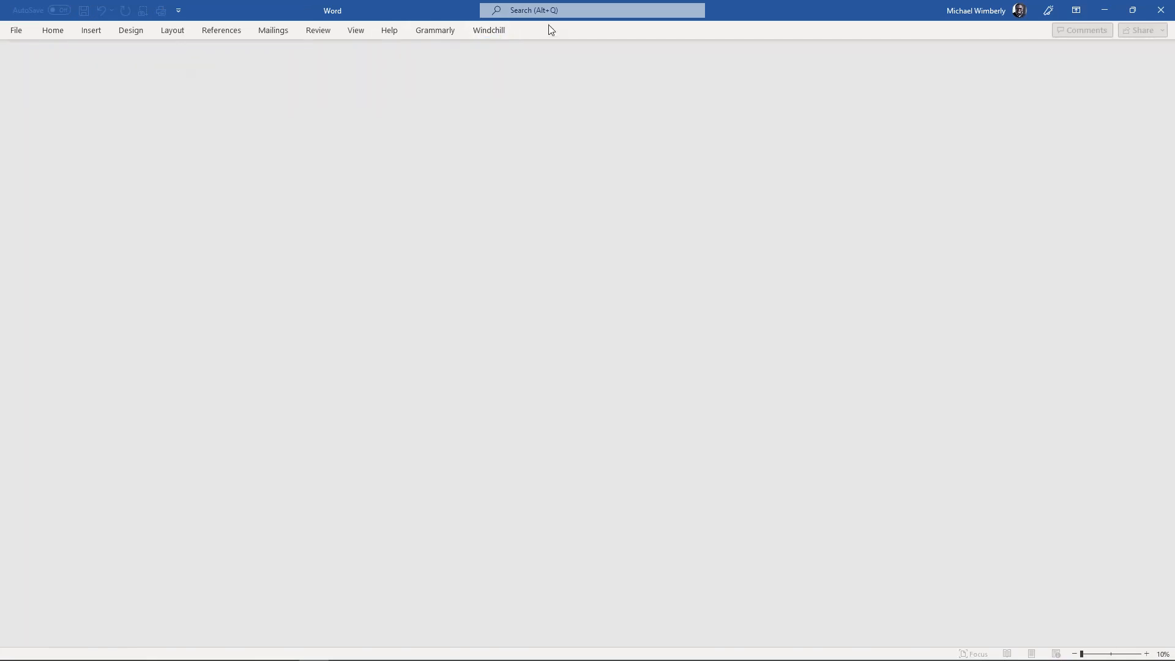
click(489, 32)
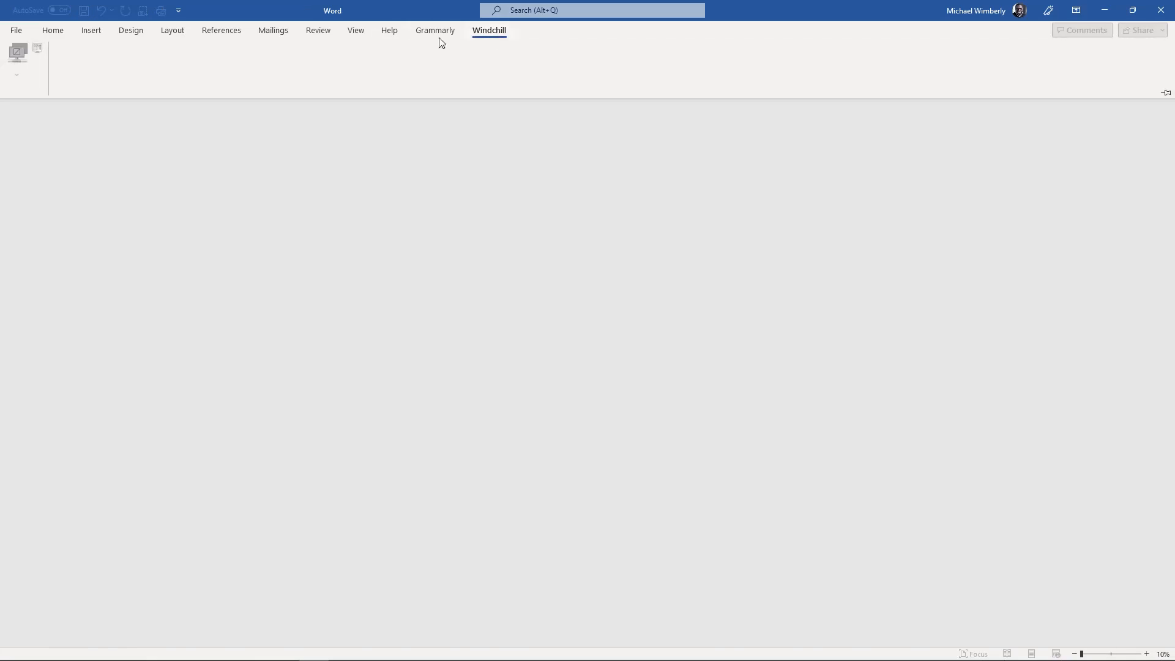
right_click(19, 57)
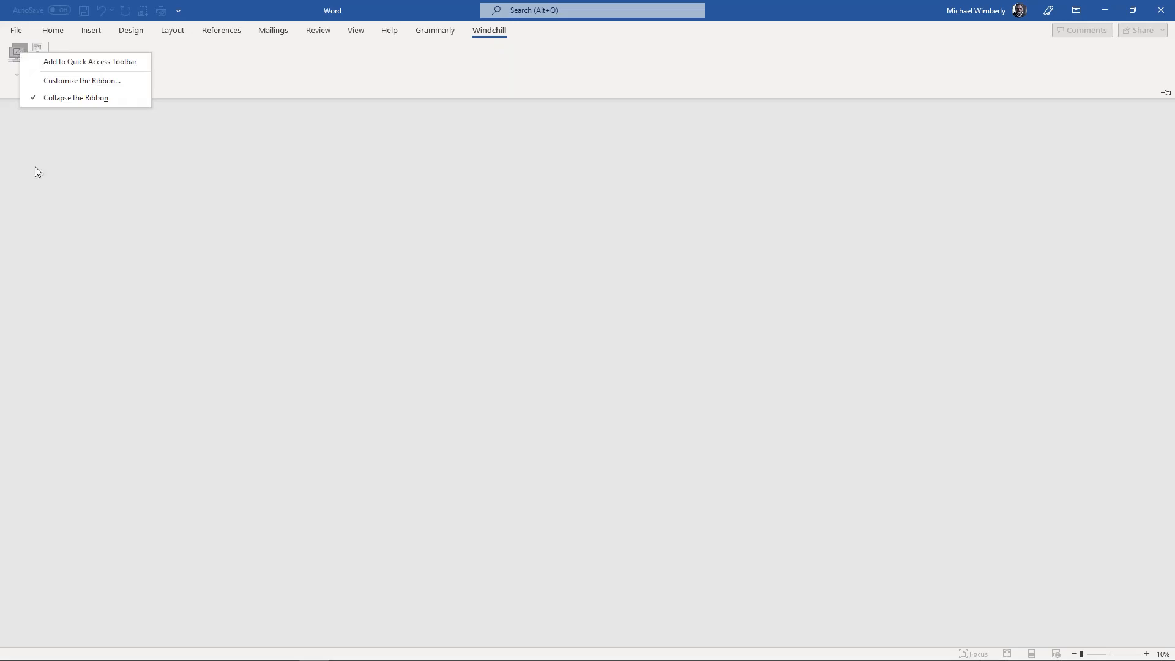
click(156, 206)
click(460, 236)
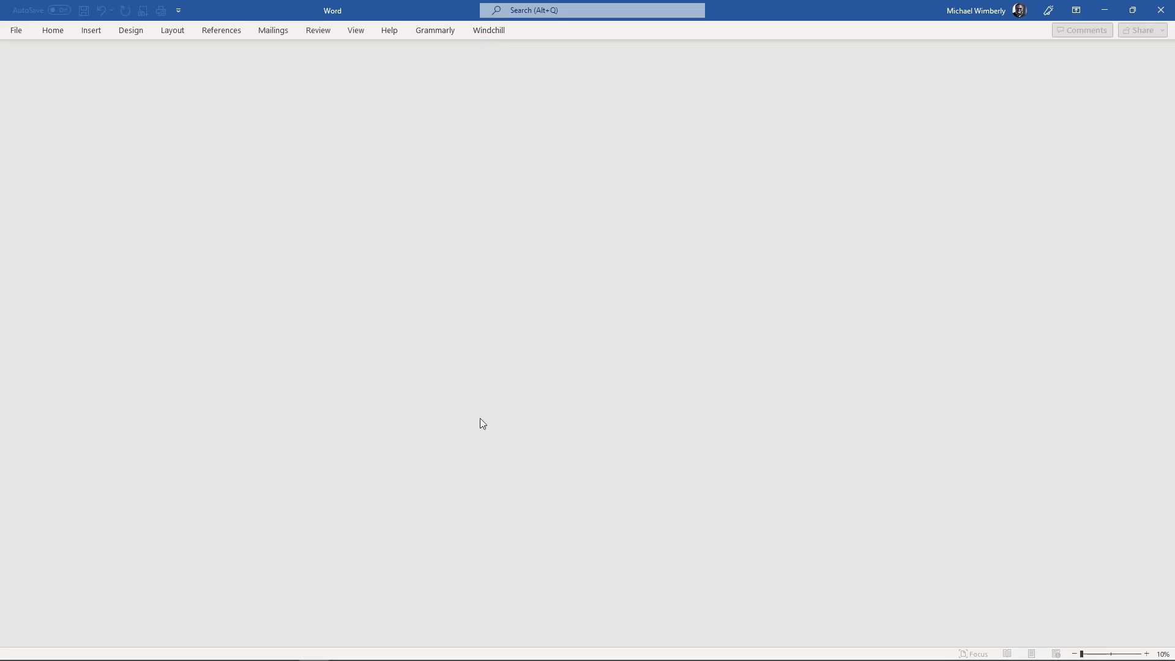
Show the Windchill commands in the empty Word window and close Word
click(490, 31)
click(637, 106)
click(1168, 15)
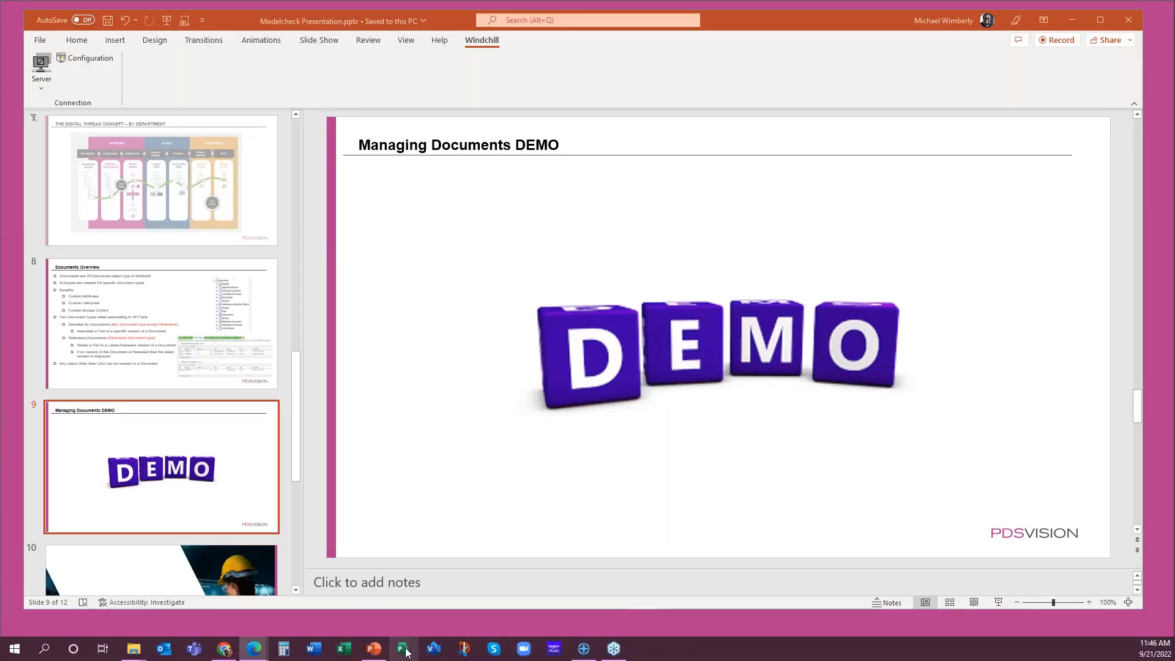
Switch to Excel with a blank workbook and enlarge its window to check for the Windchill commands
click(345, 651)
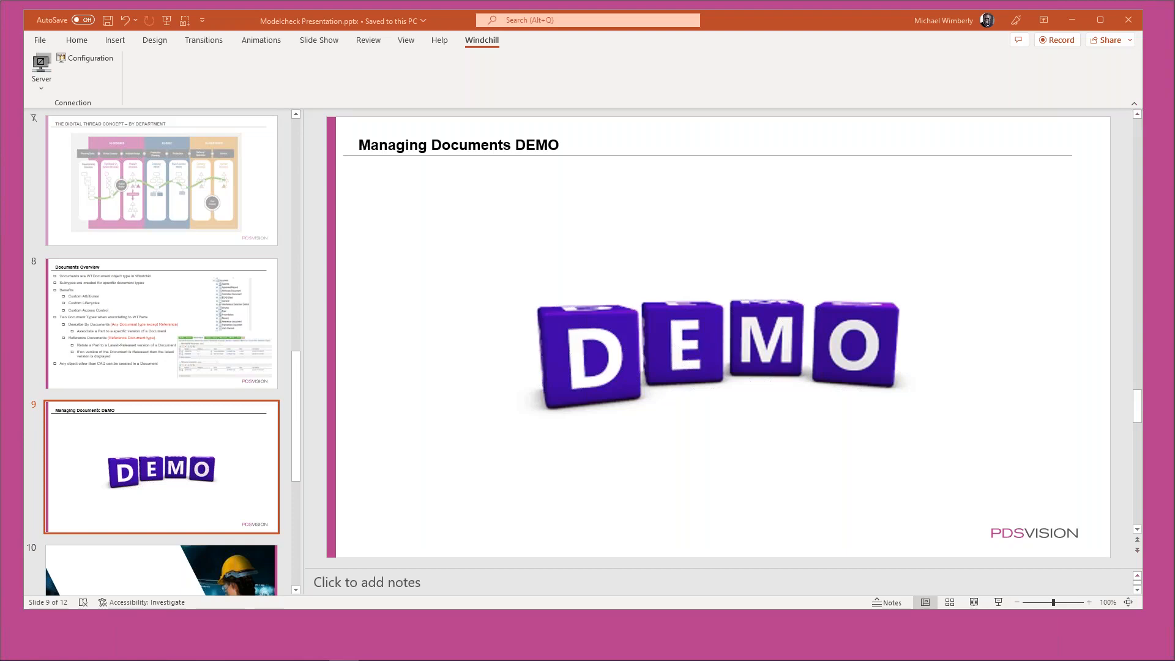
drag(1174, 73, 560, 32)
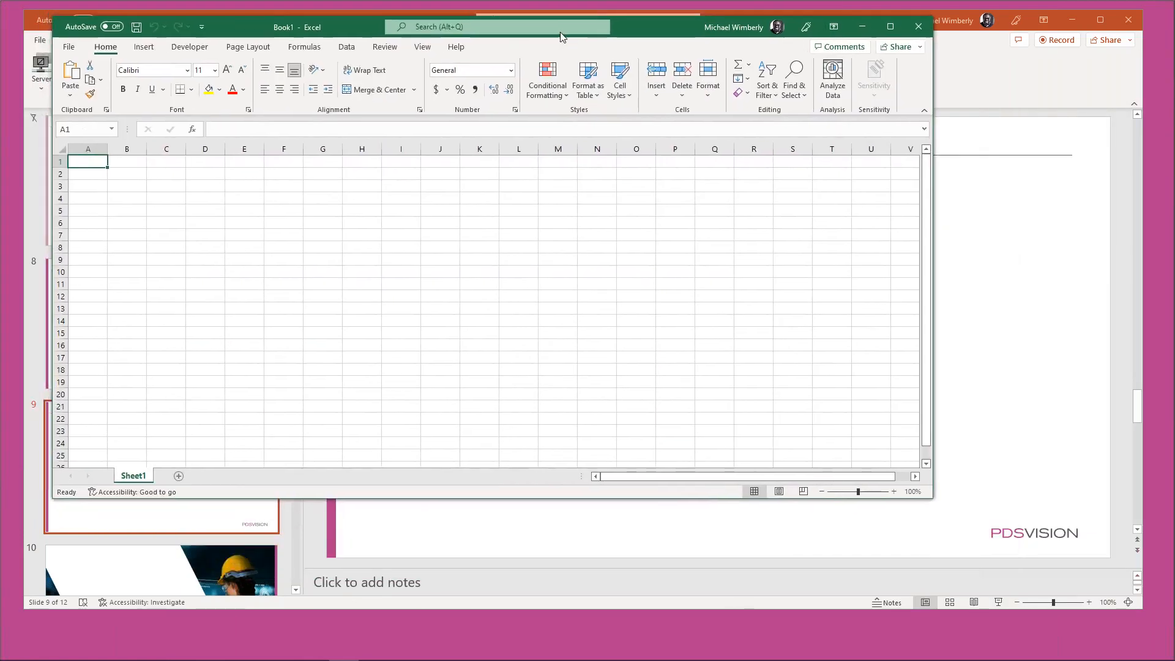
double_click(663, 29)
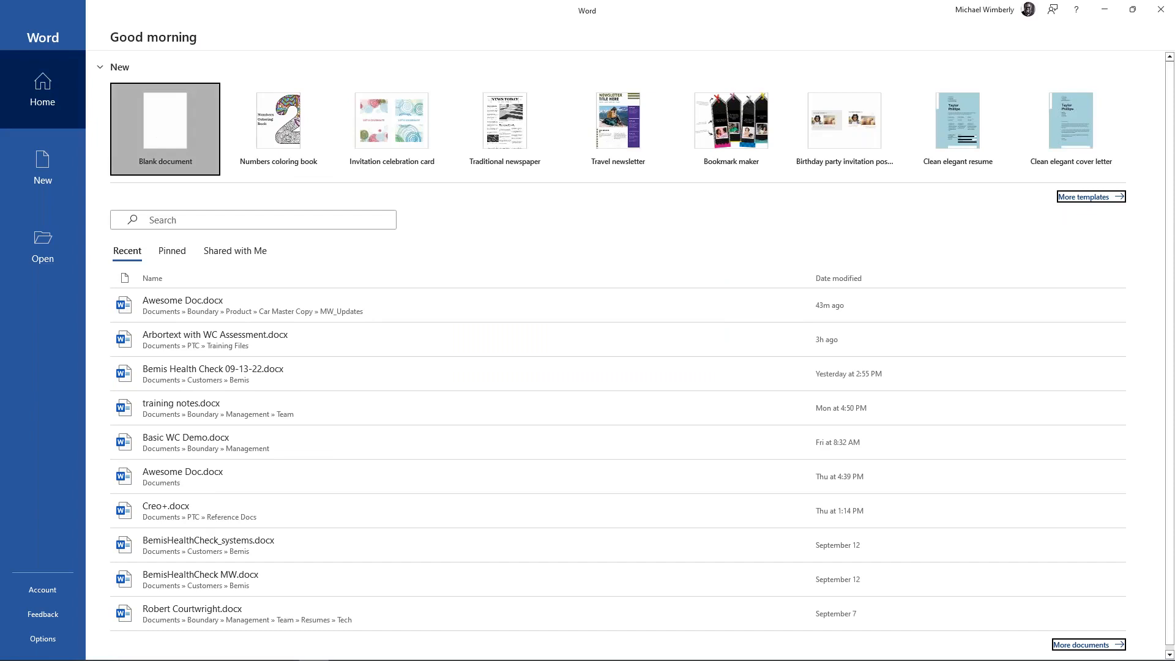
Create a blank document in Word and keep the Windchill commands permanently displayed
click(165, 128)
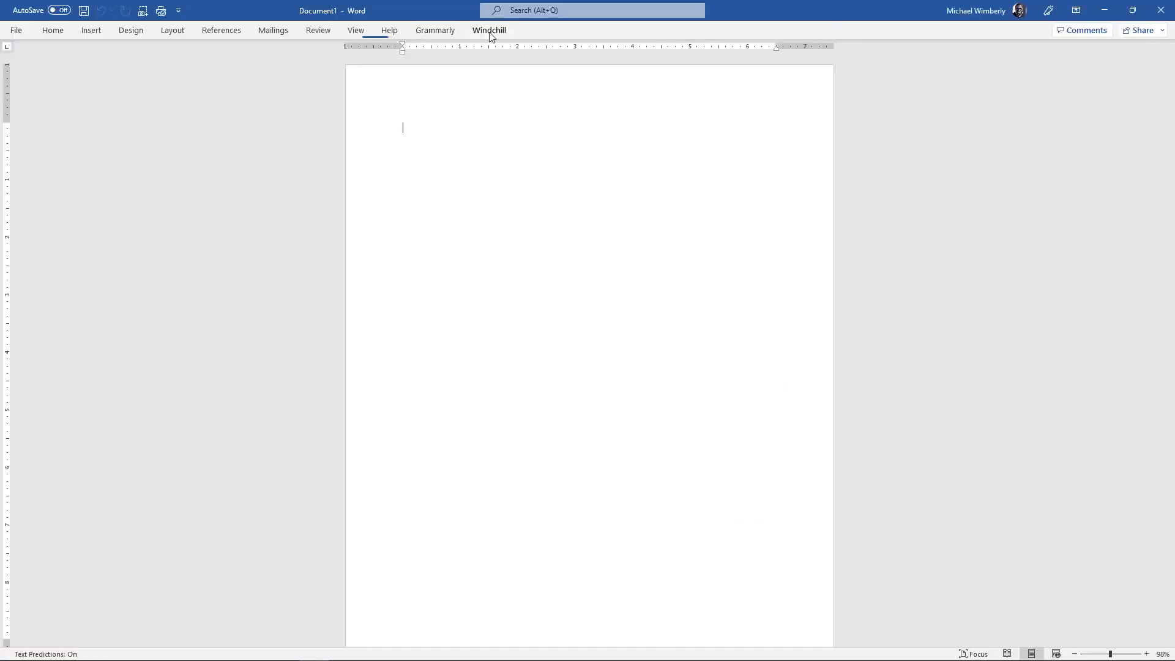
click(490, 35)
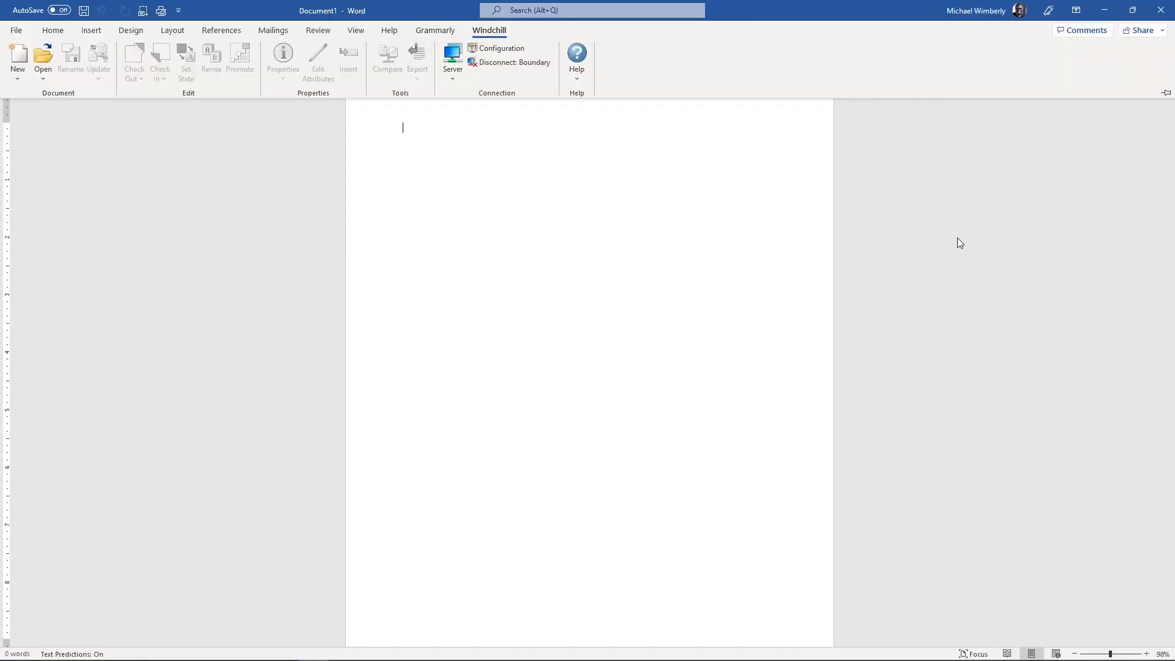
key(ctrl+F1)
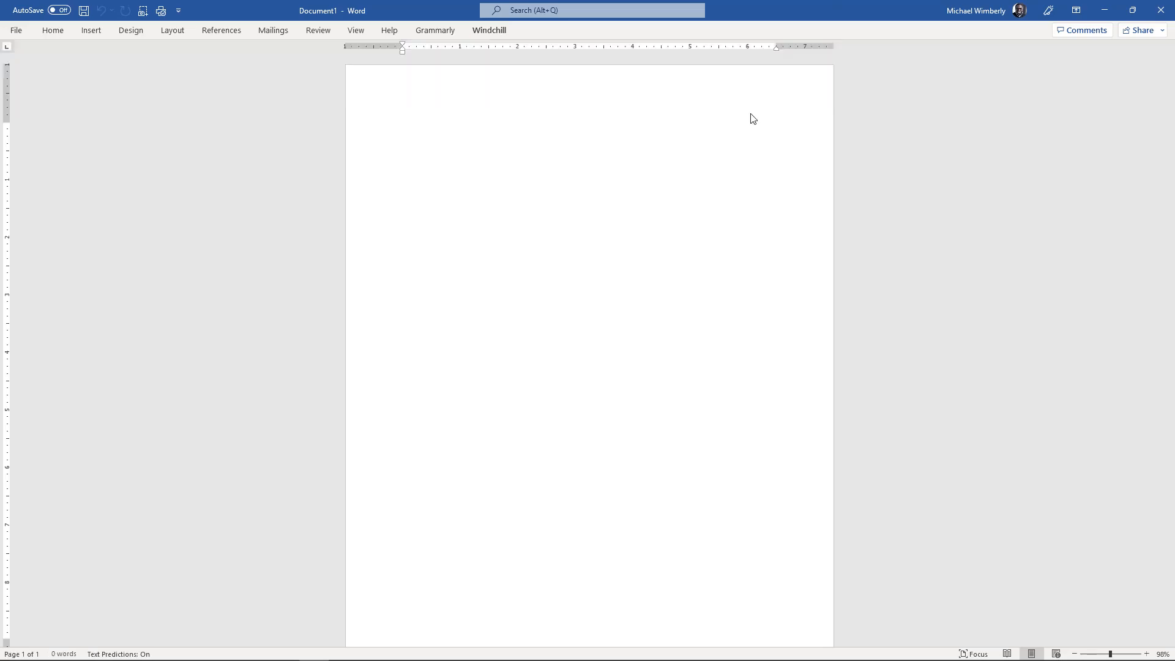
click(484, 36)
key(ctrl+F1)
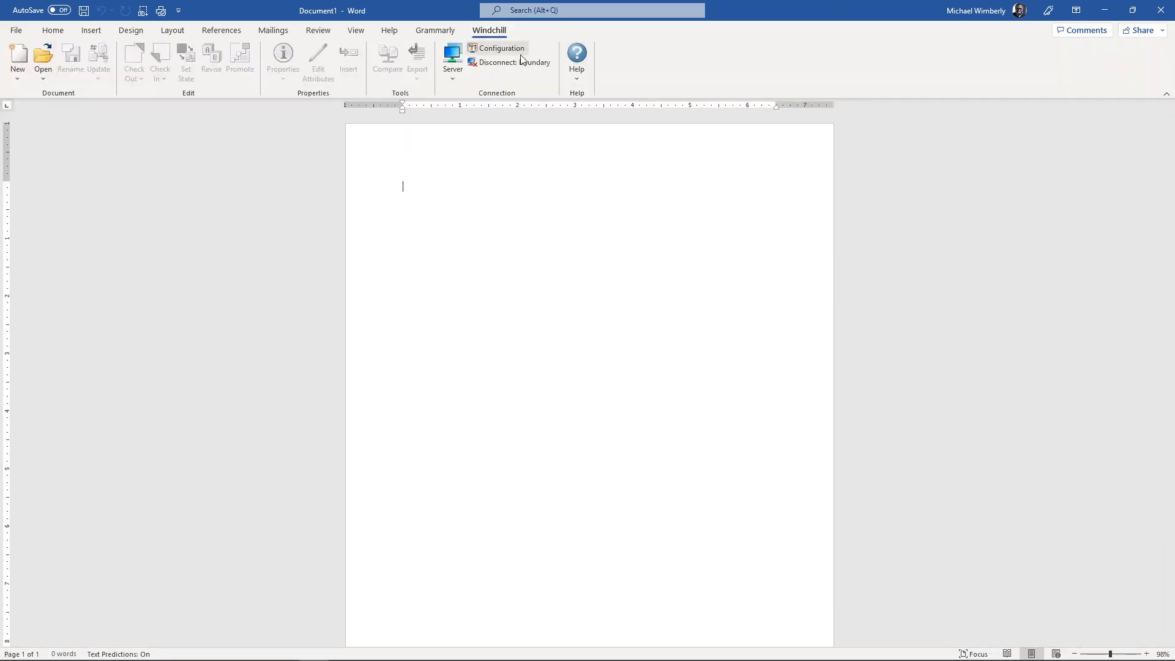
Select the Boundary server from Word's Windchill commands and close the empty new tab in the browser window
click(451, 74)
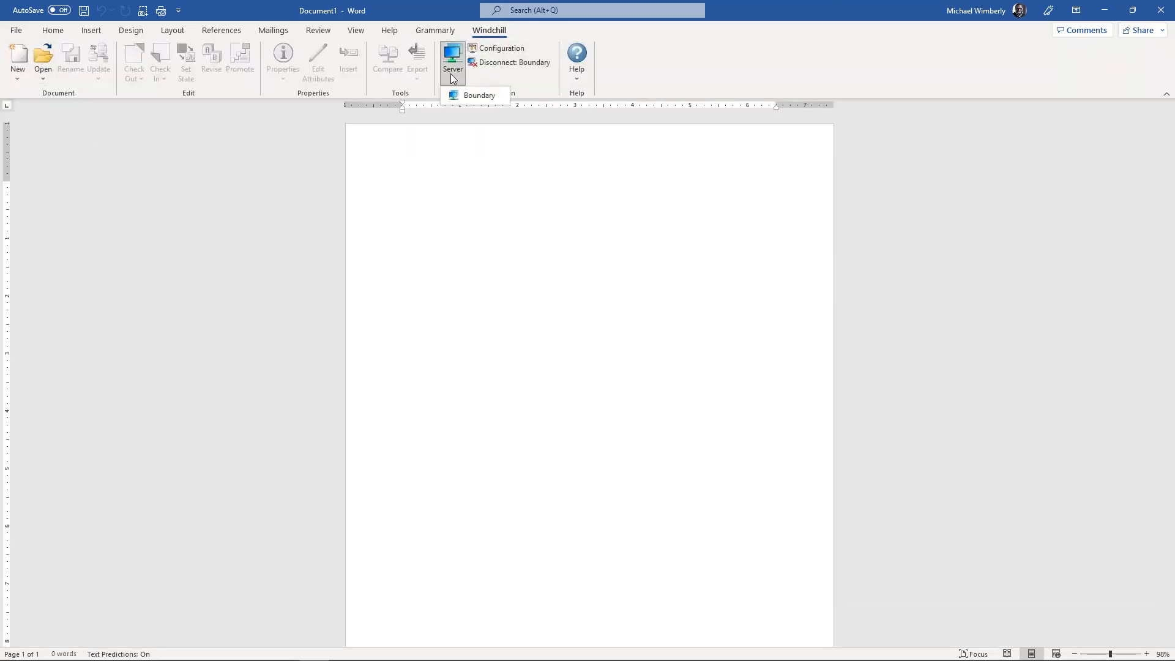
click(477, 98)
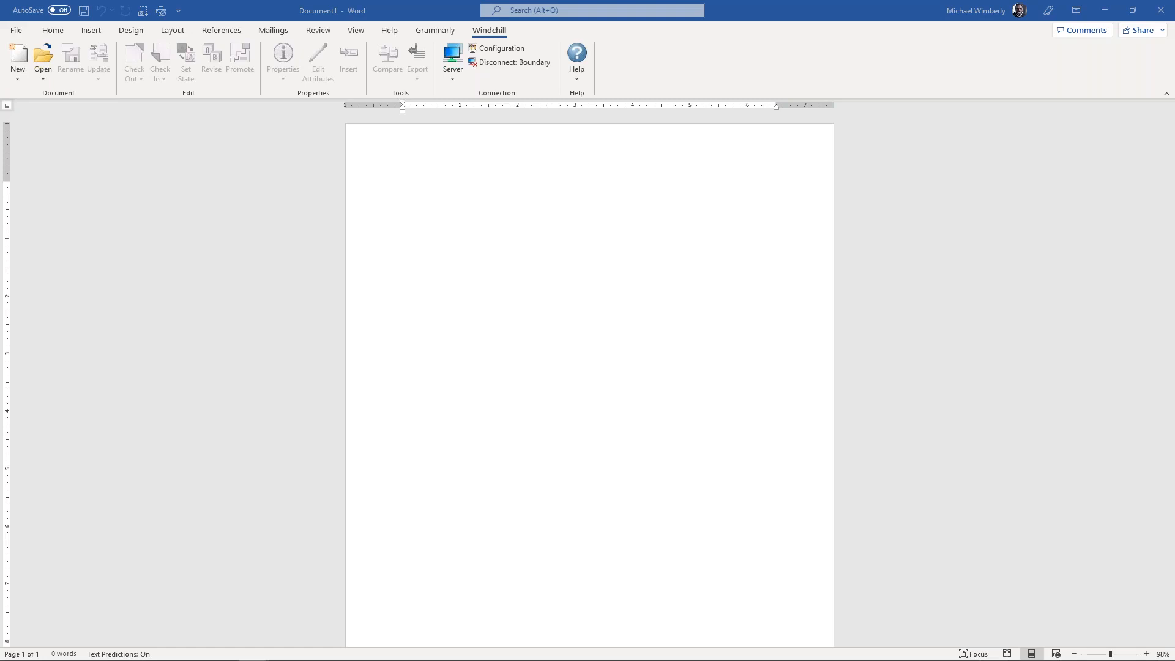
drag(1174, 41, 664, 50)
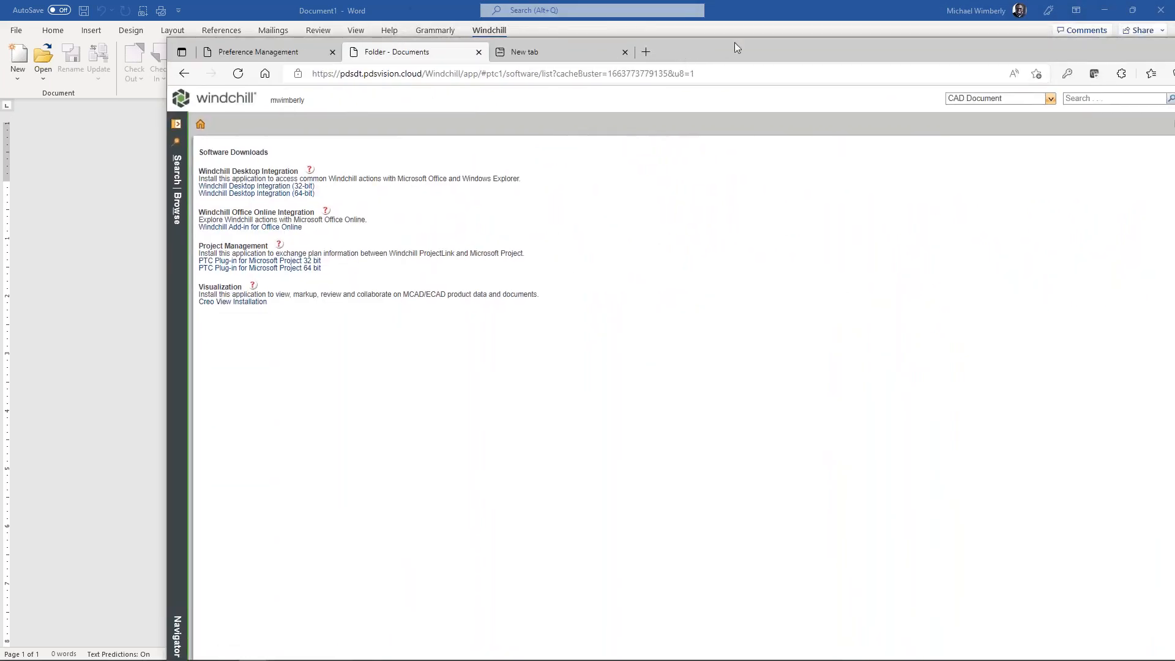
click(625, 52)
drag(670, 51, 1174, 50)
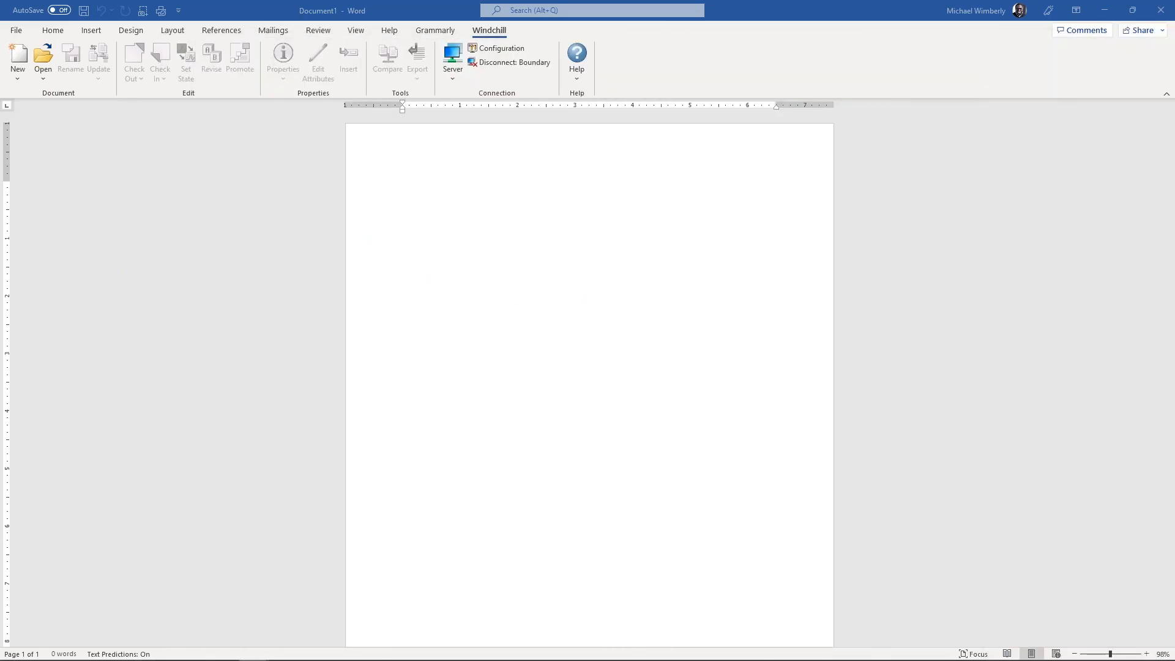
Write "This is a new file that I want to store in Windchill" in the blank document
click(524, 230)
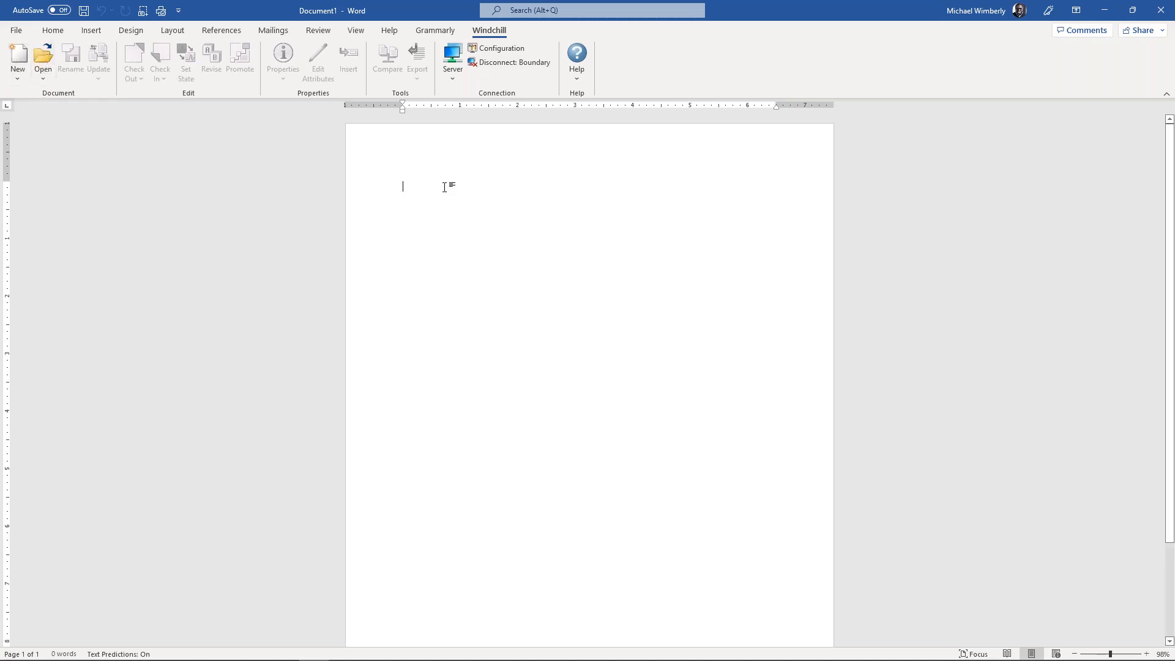
text(This)
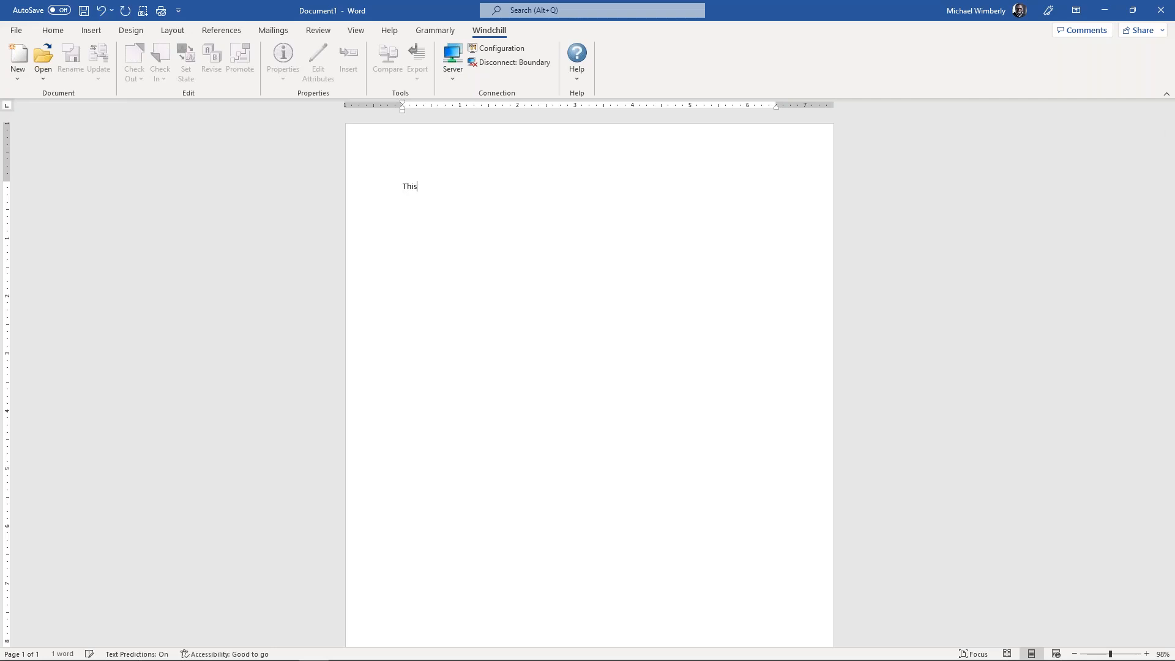
text( is a new )
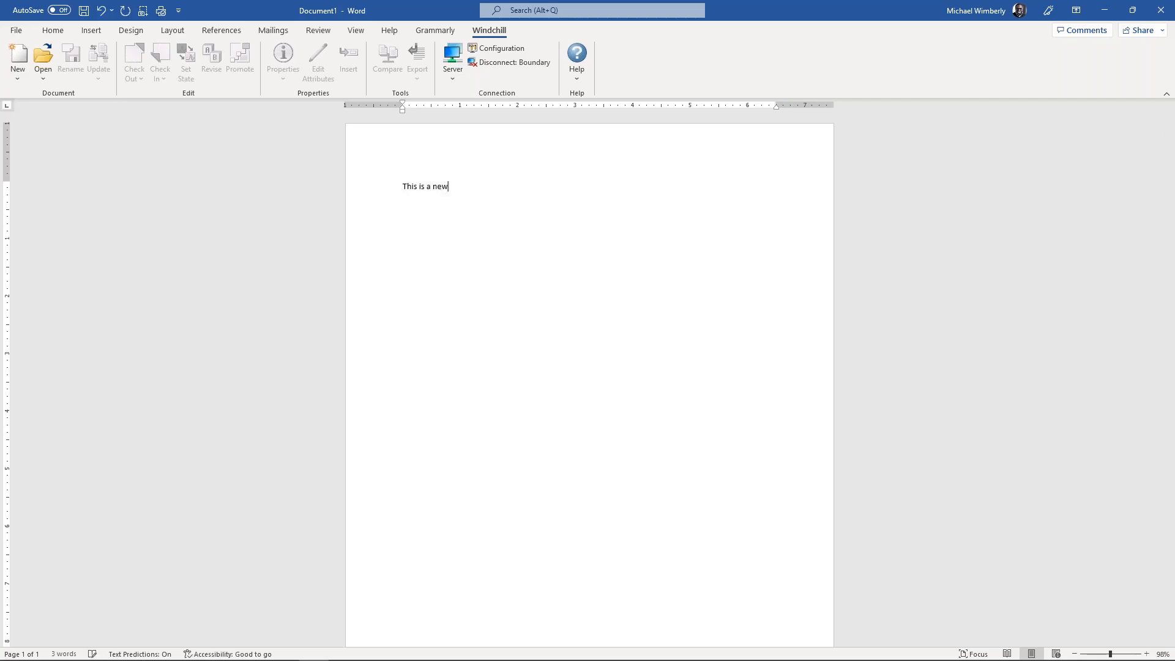
text(file that I want to sto)
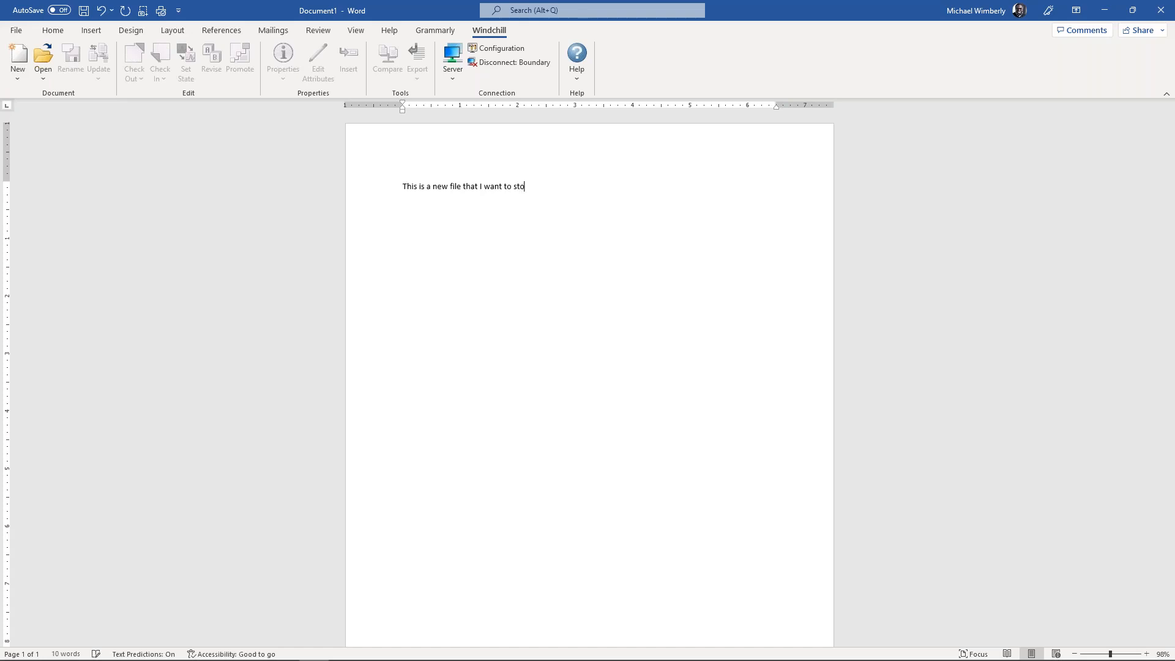
text(re in Windchill)
Start a new Windchill document from this file, saving it locally in Documents as "This is a new file that I want to store in Windchill.docx"
click(22, 55)
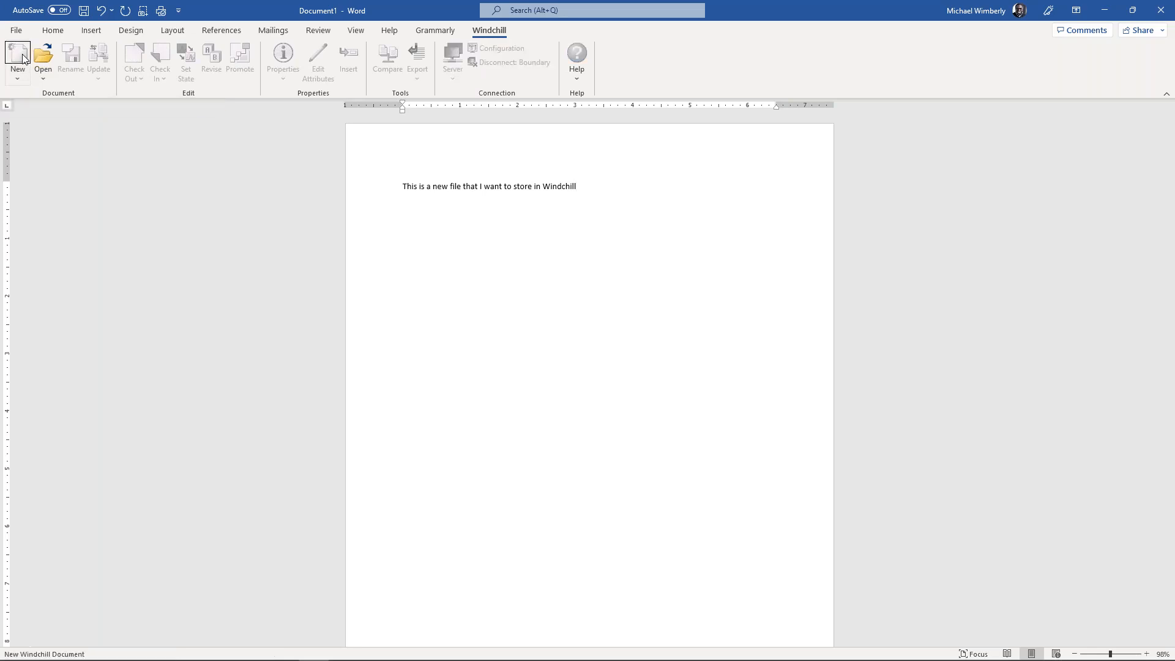
click(604, 380)
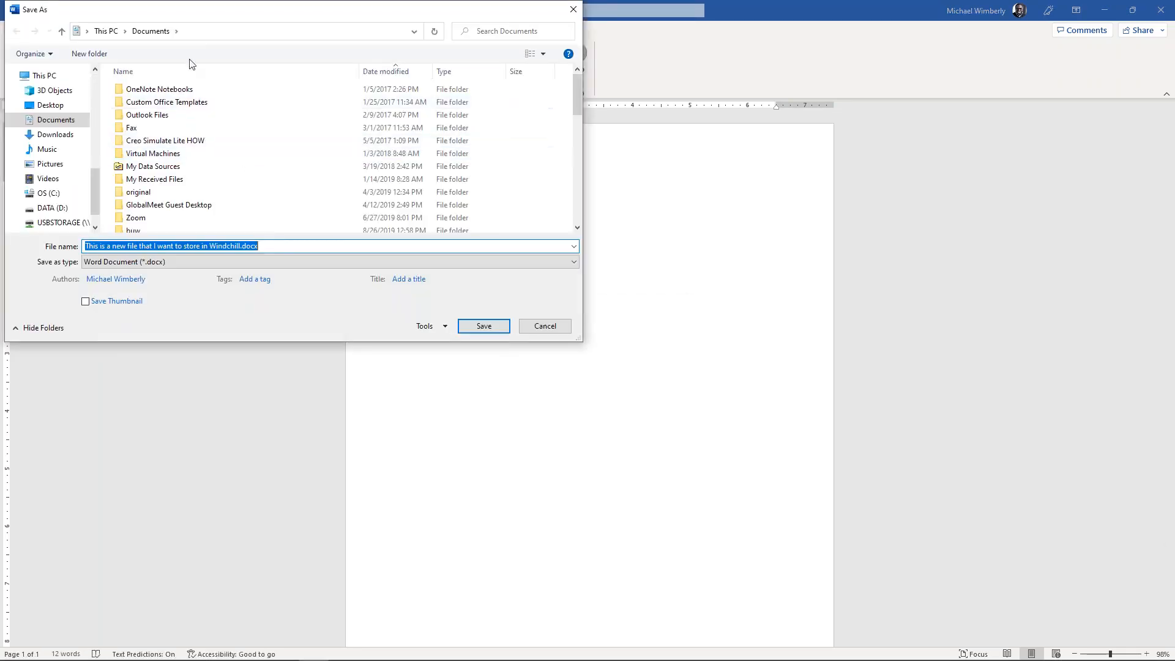
click(470, 328)
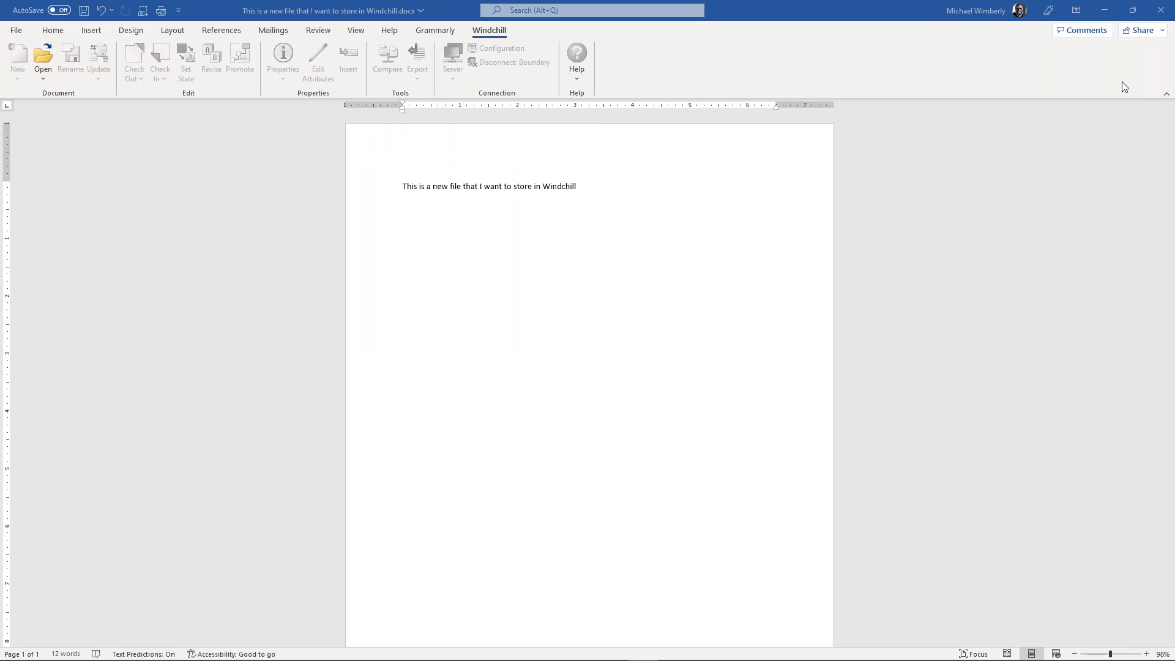
Set the new Windchill document's context to Car Master Copy and proceed to its attributes
drag(1174, 43, 729, 62)
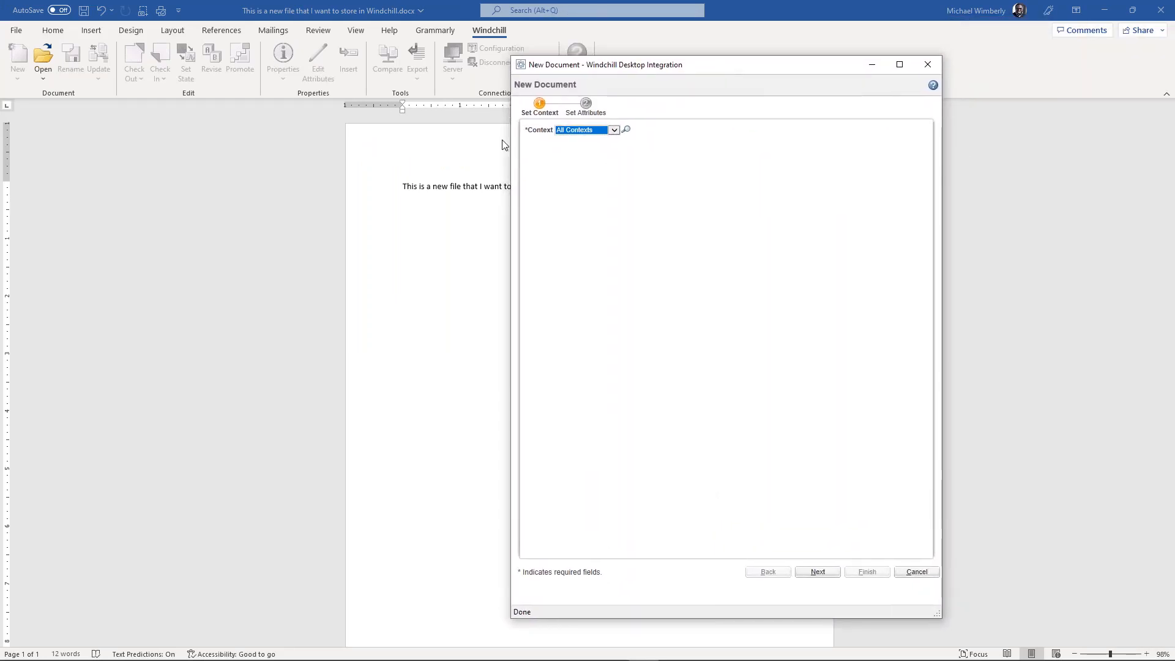
click(614, 131)
click(604, 123)
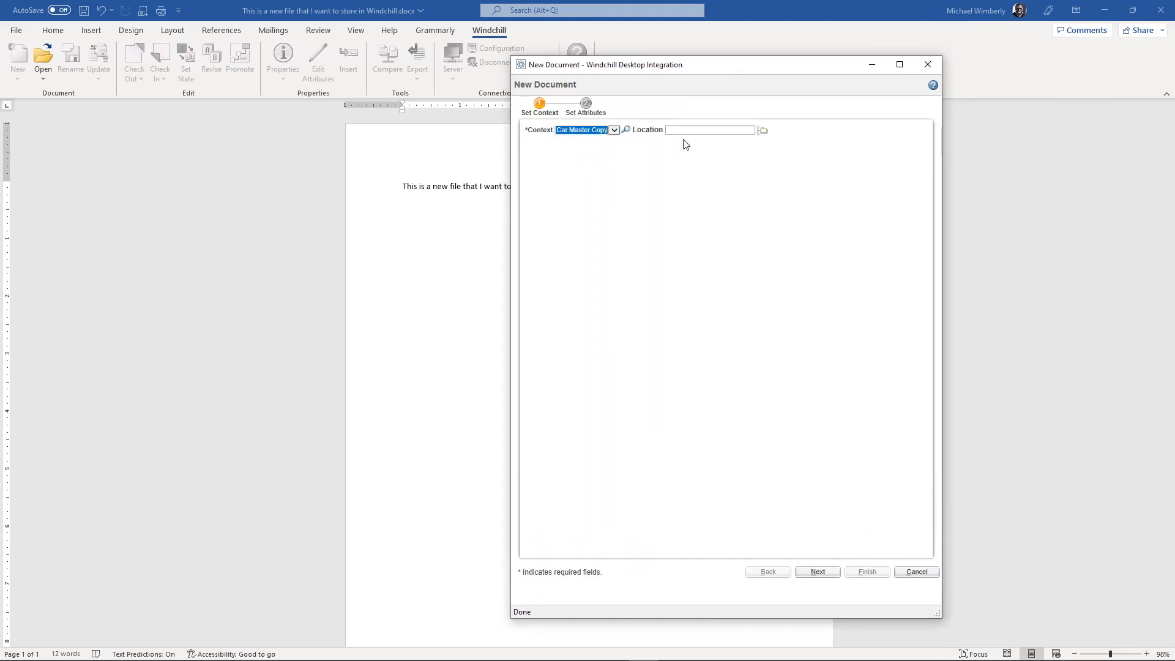
click(764, 131)
click(819, 573)
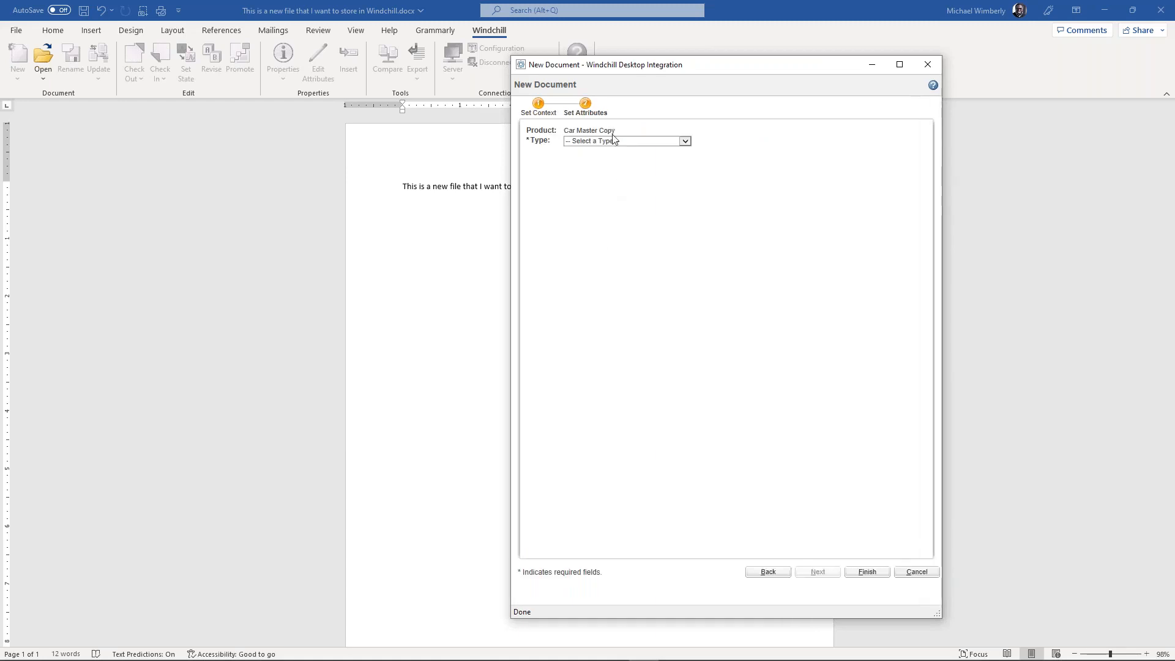
Review the available document types and set the new document's type to General
click(687, 142)
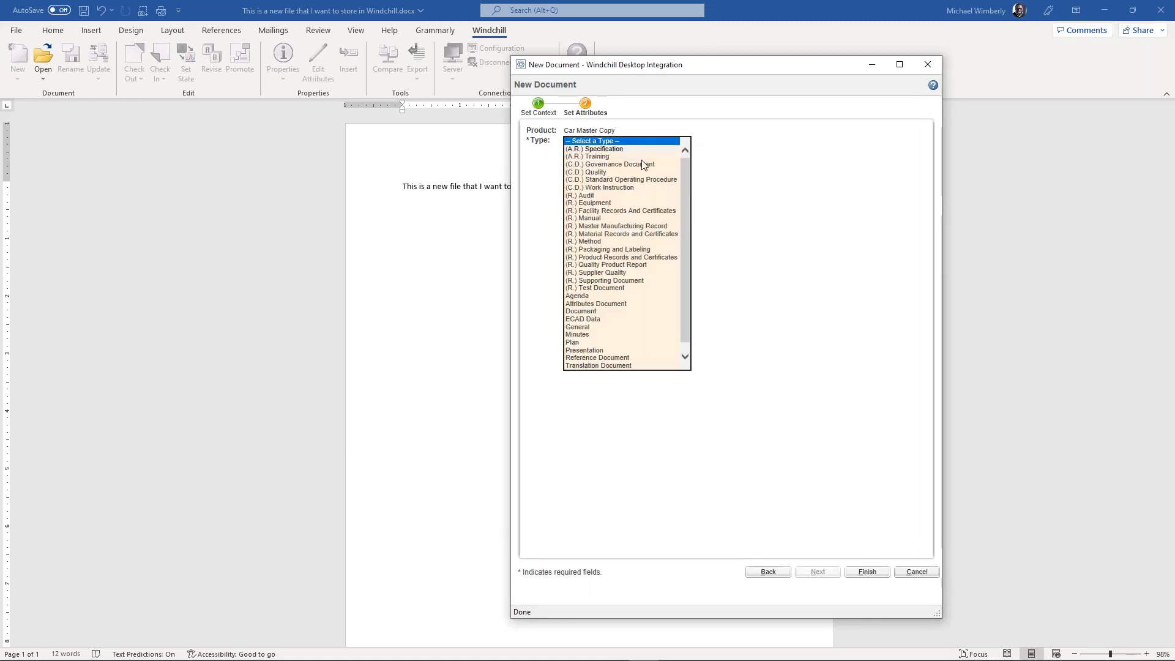
scroll(688, 300, down, 1)
scroll(684, 238, up, 1)
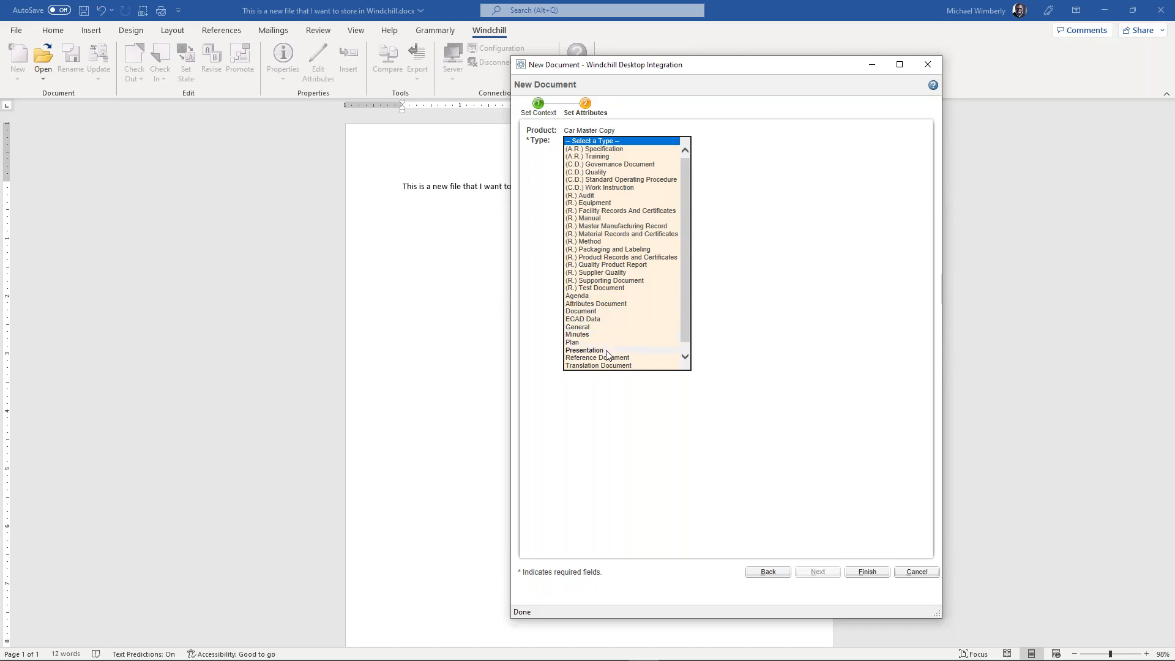
click(598, 320)
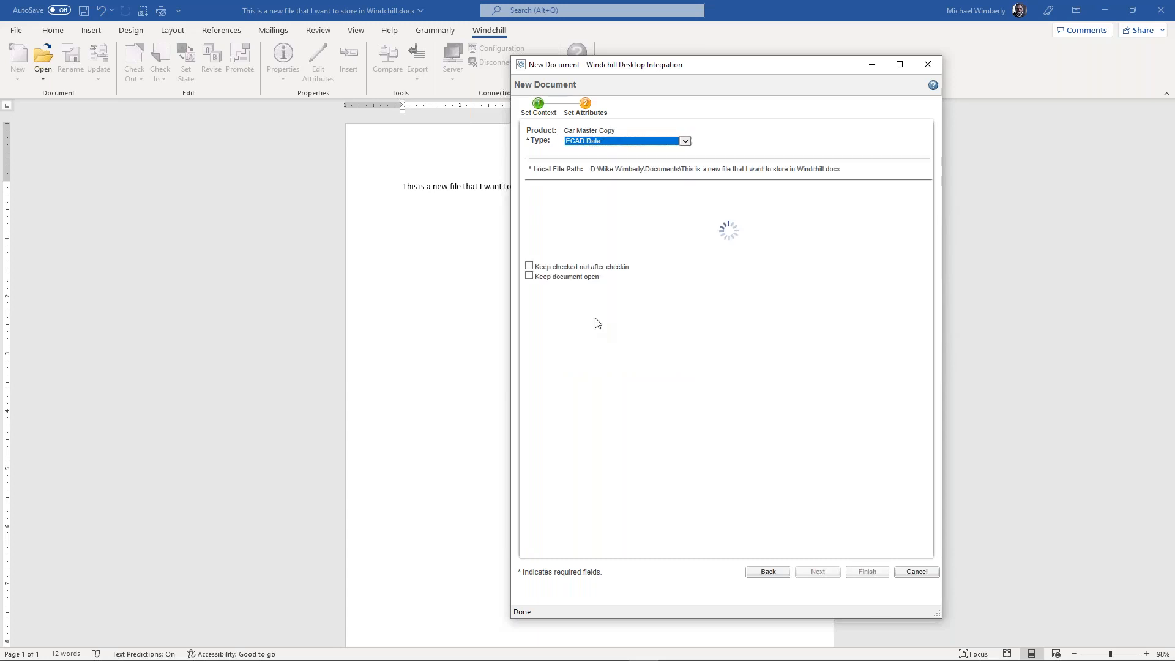
click(686, 141)
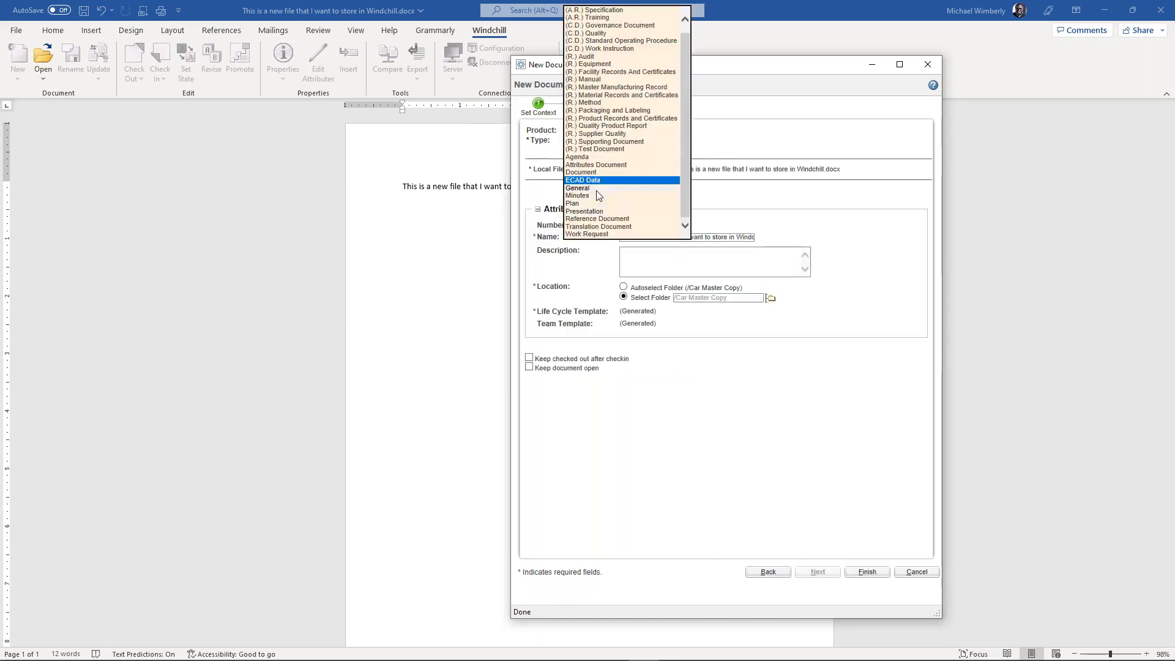
click(596, 188)
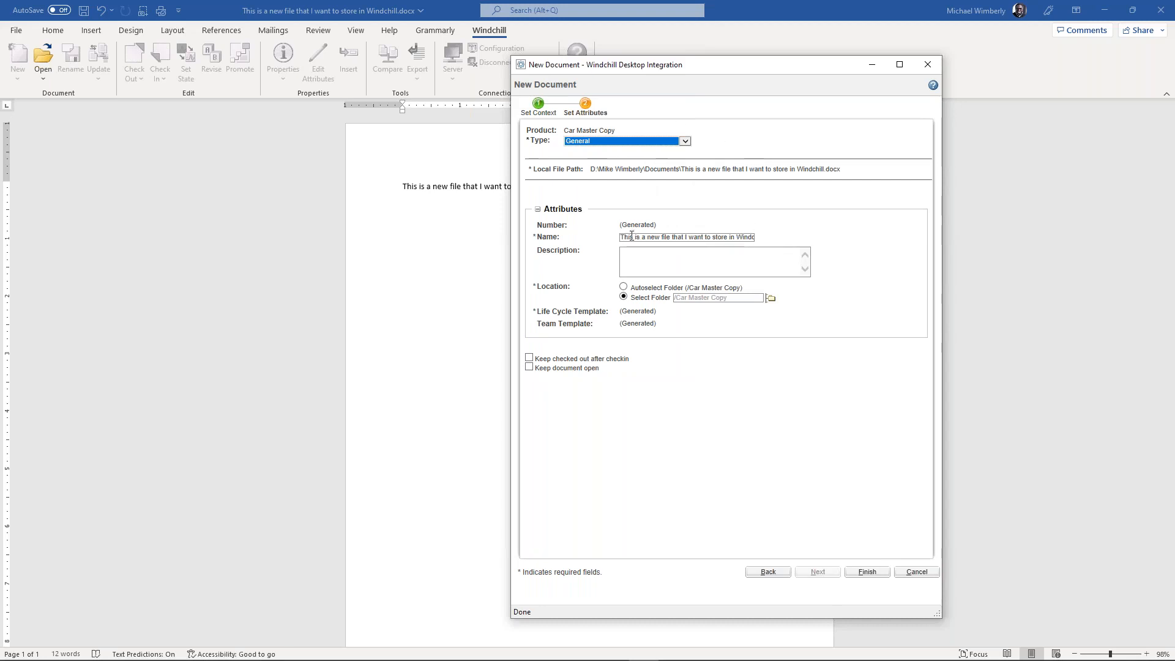
Name the new Windchill document "General Document" and finish creating it
triple_click(728, 242)
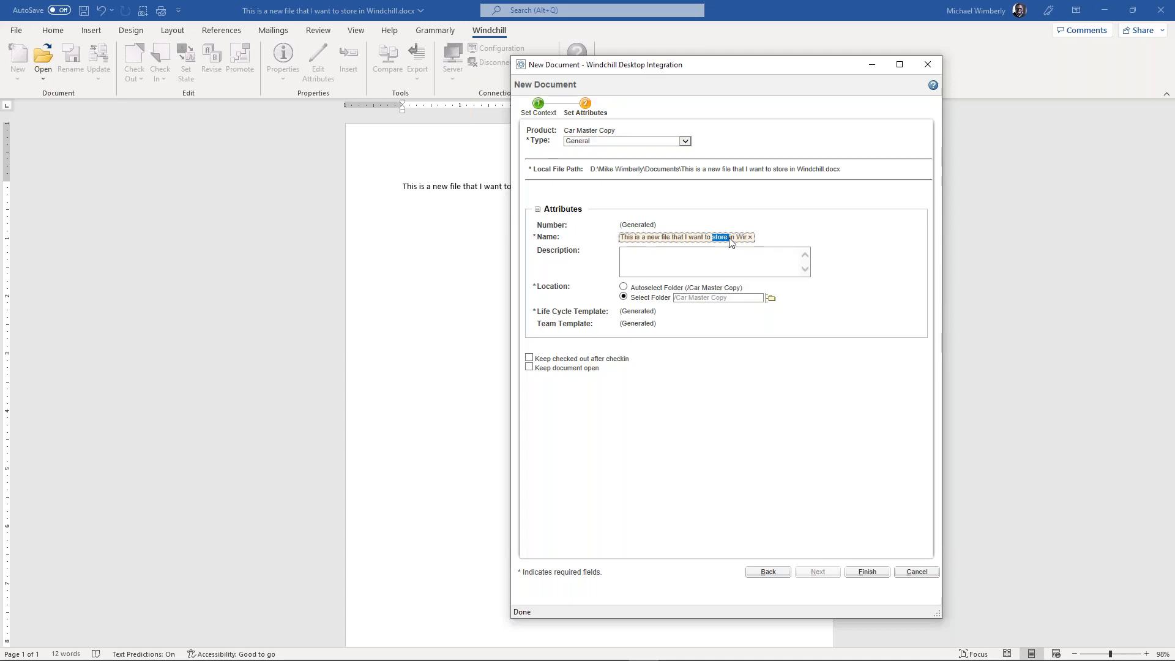
key(ctrl+a)
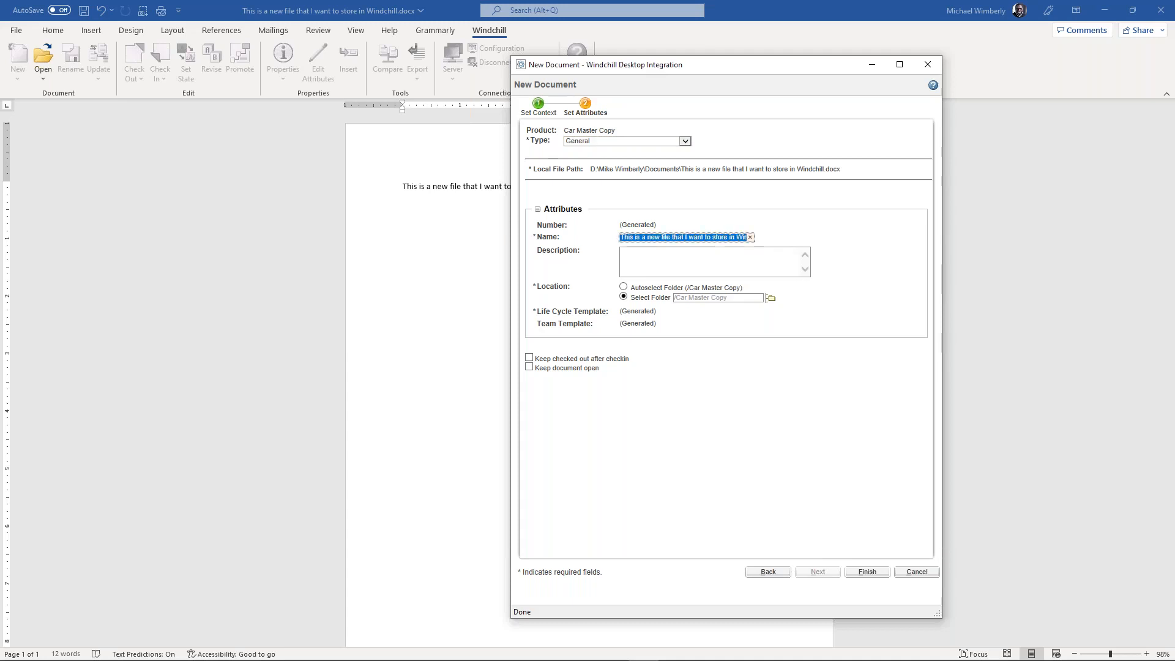
text(General Doc)
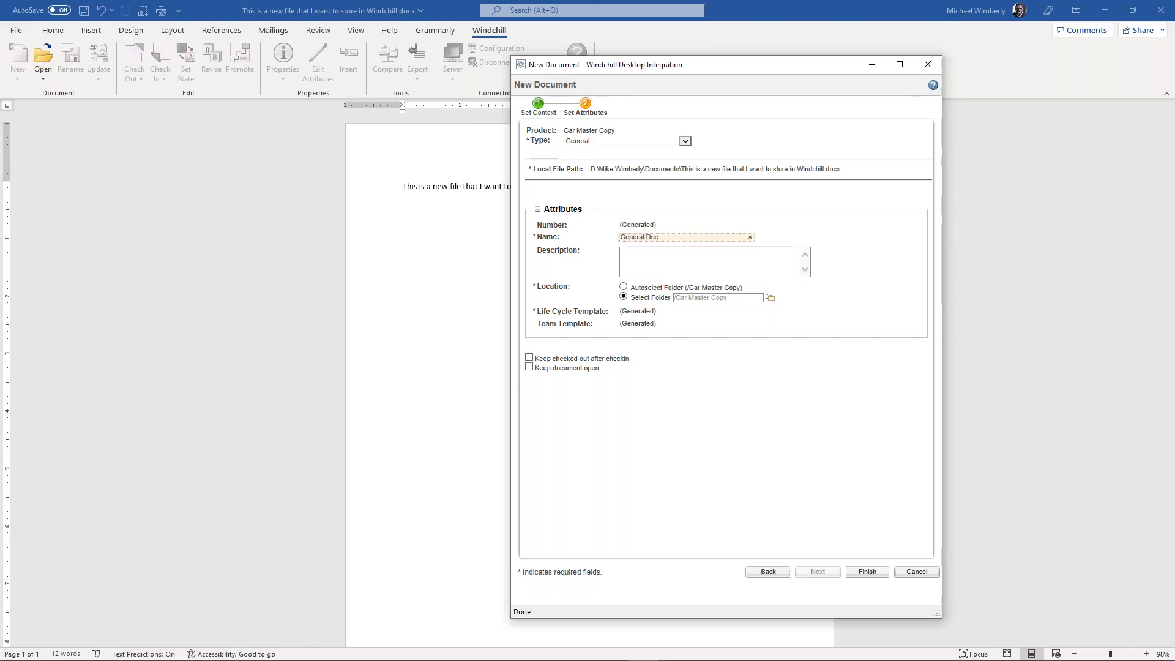
text(ument)
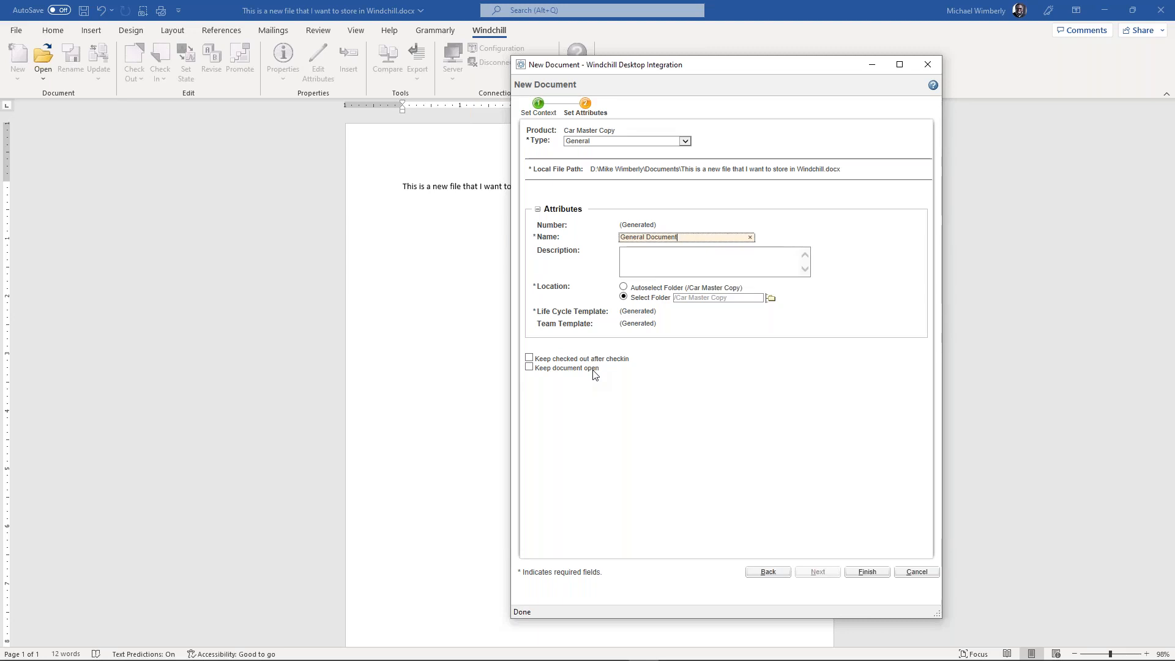
click(868, 573)
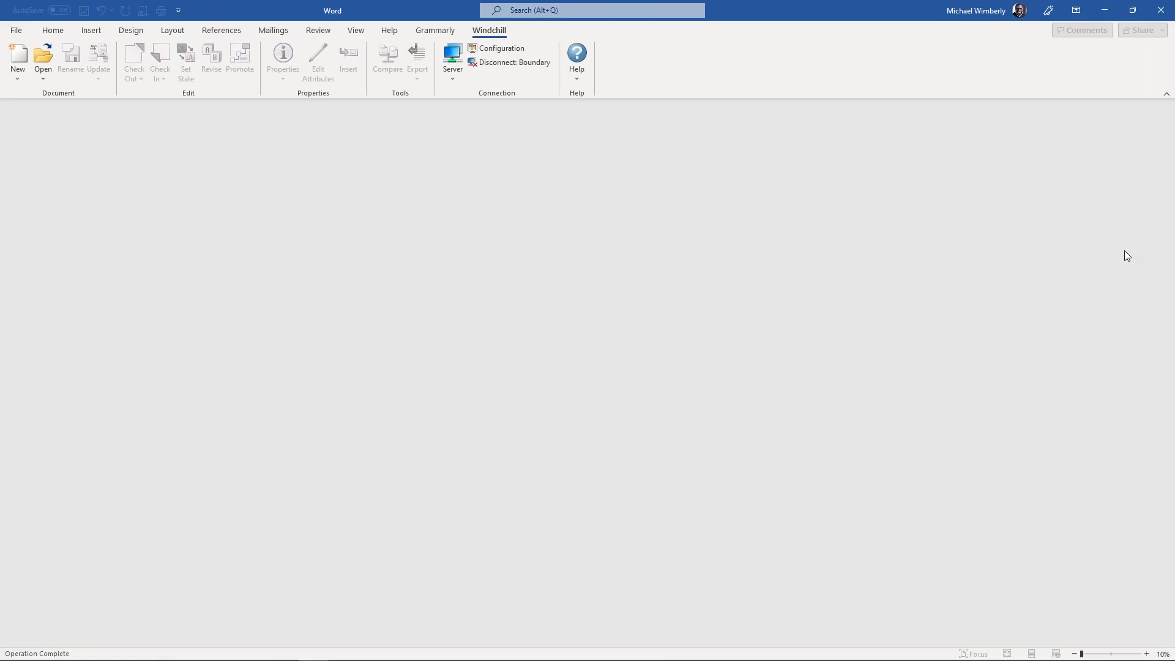
Switch to Windchill in the browser and browse to the folders of the Car Master Copy product
drag(1174, 36, 449, 20)
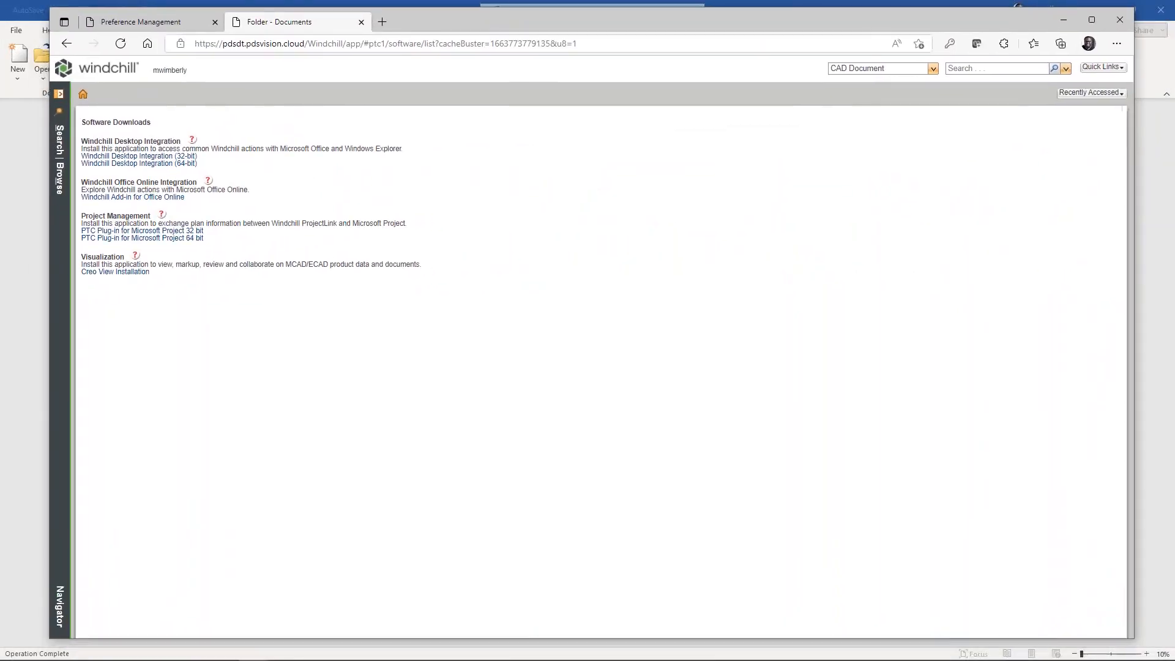
click(60, 179)
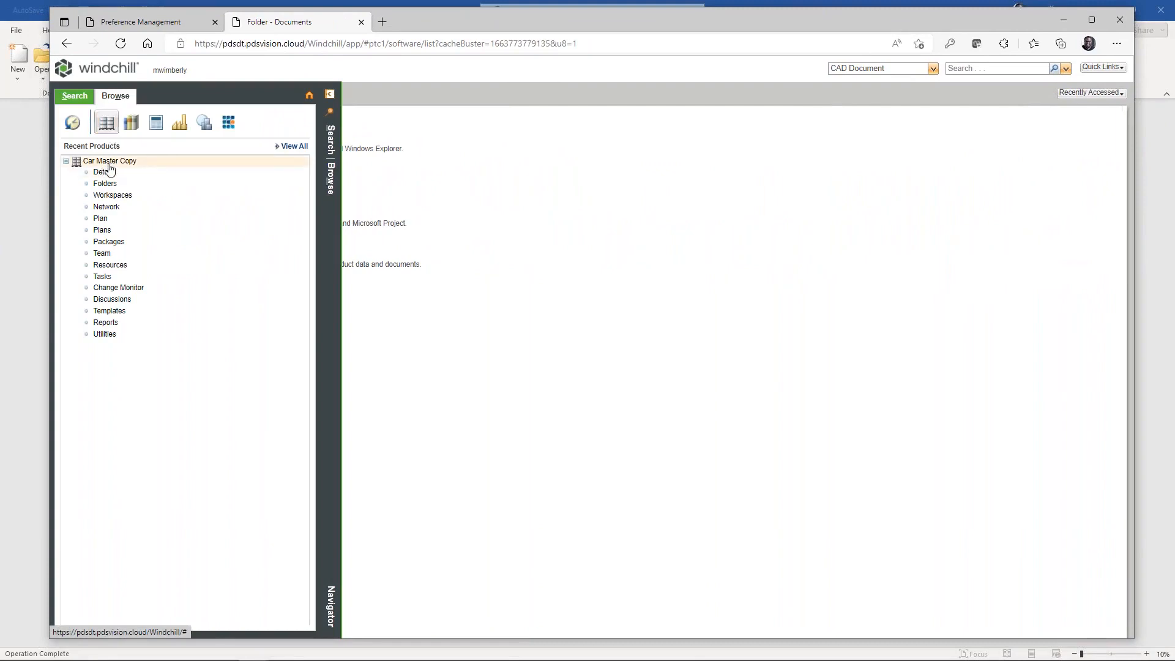
click(107, 183)
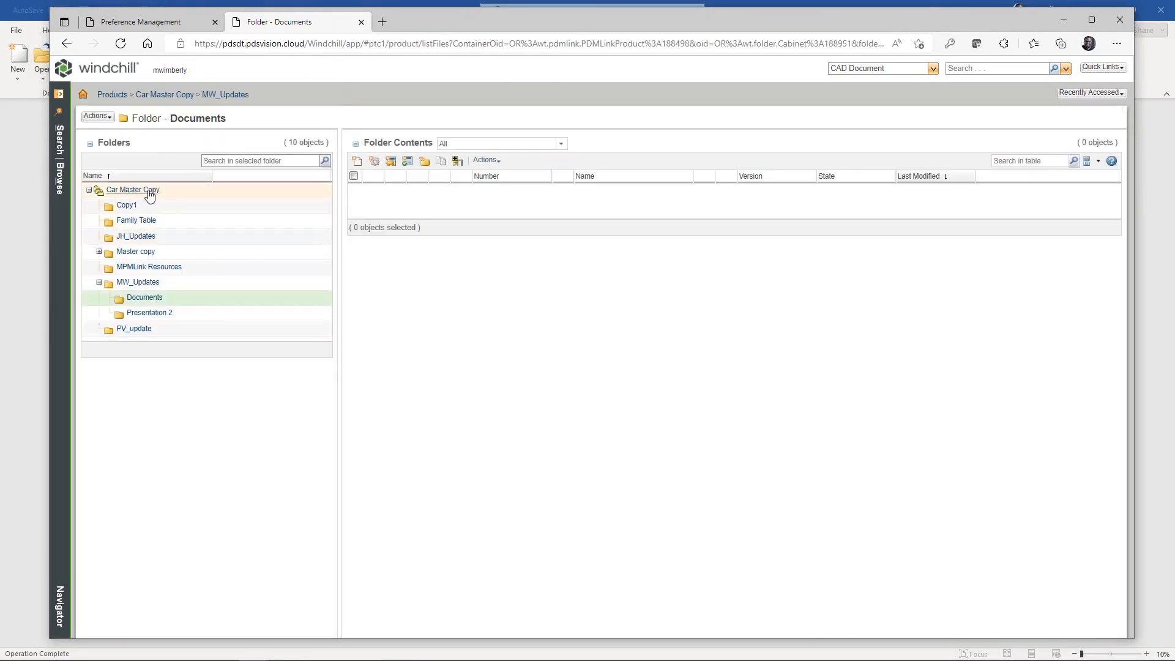
Show the contents of the Car Master Copy product and open the information page of General Document
click(150, 191)
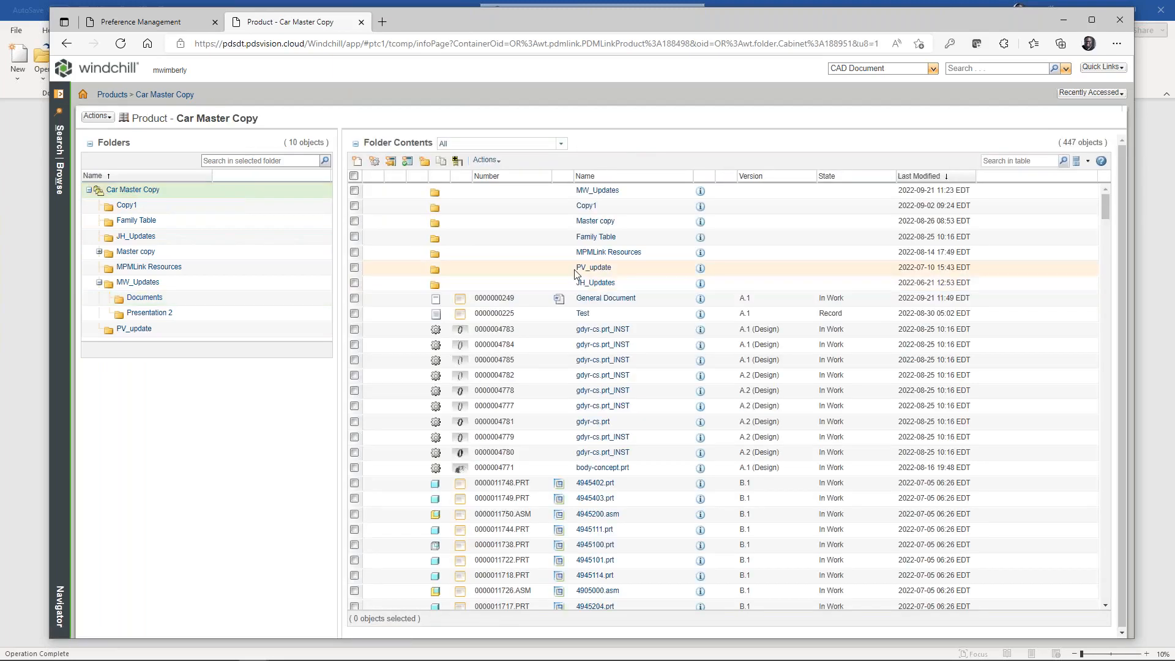
click(663, 304)
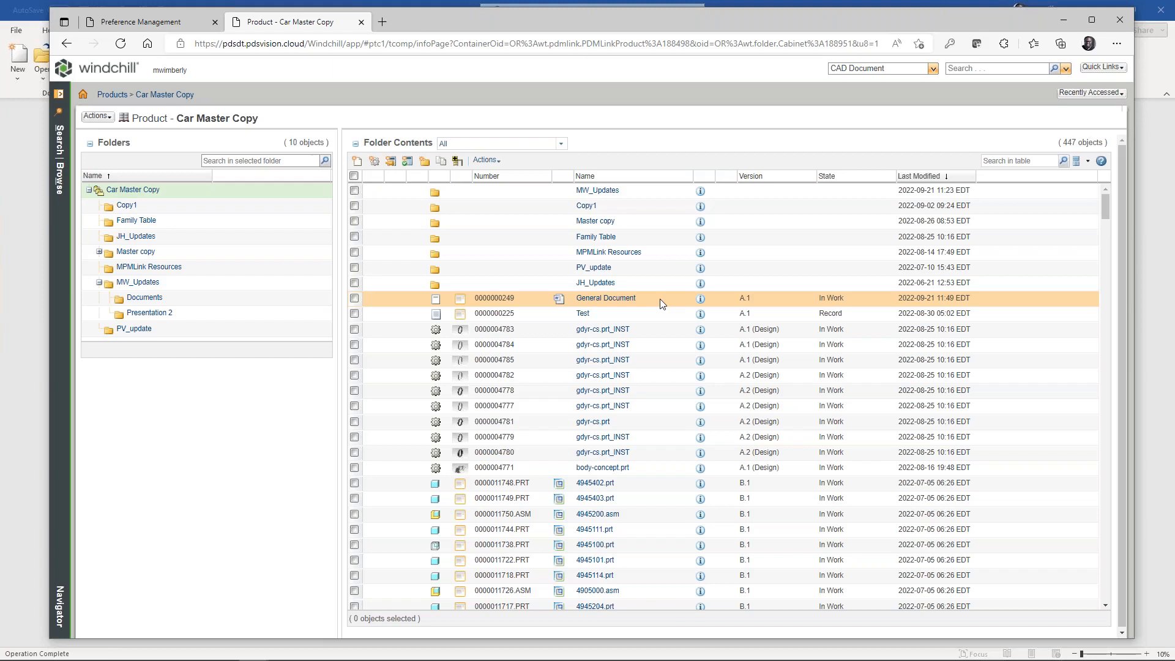
click(700, 299)
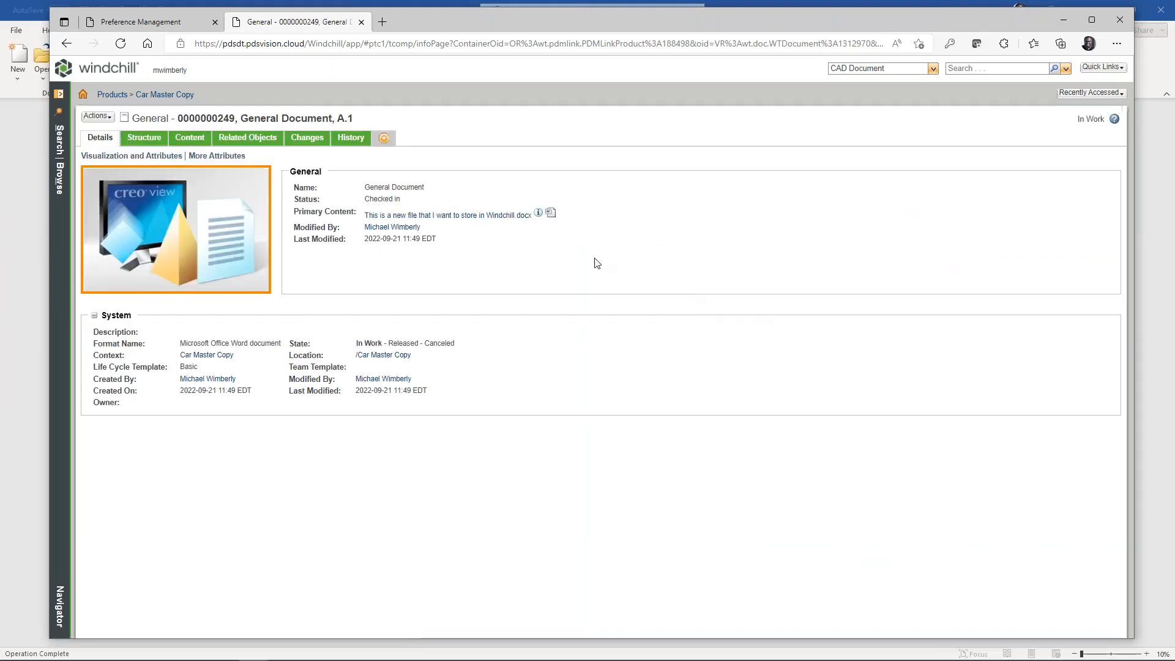
Review the structure and content of General Document, and return to its details
click(161, 141)
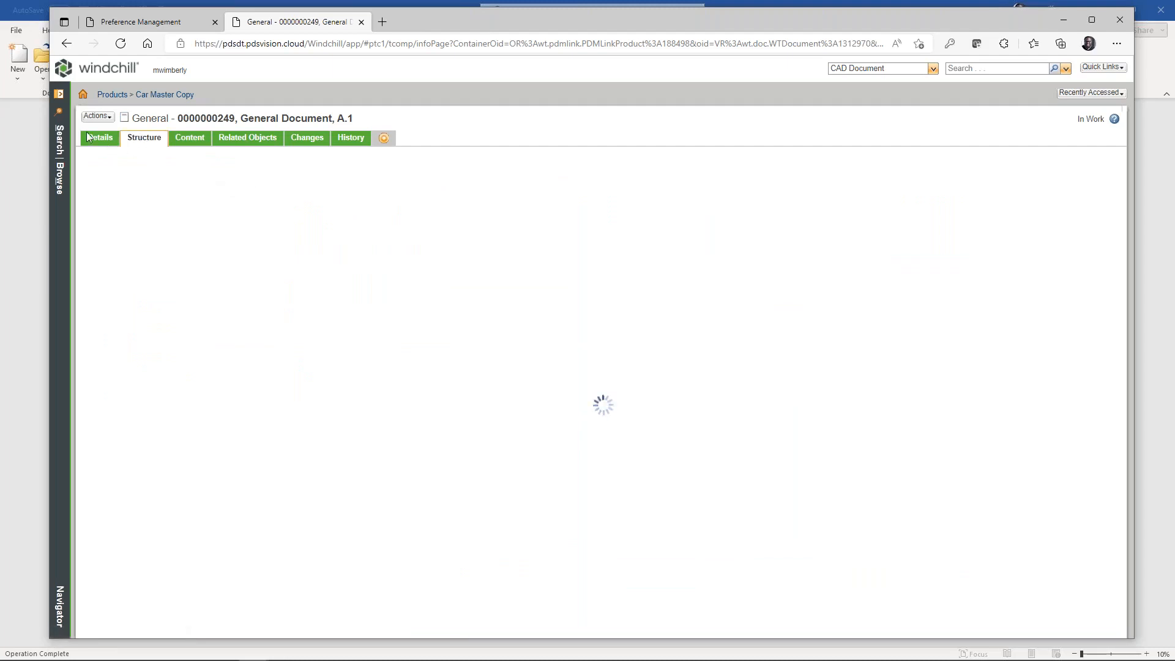
click(189, 138)
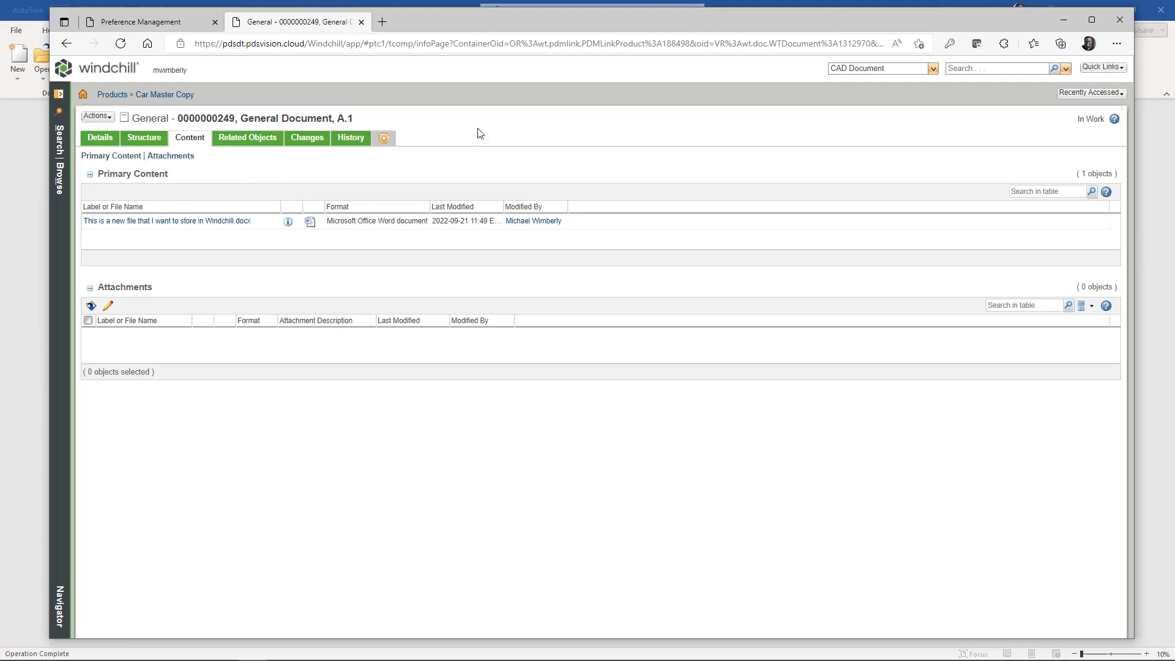
click(107, 141)
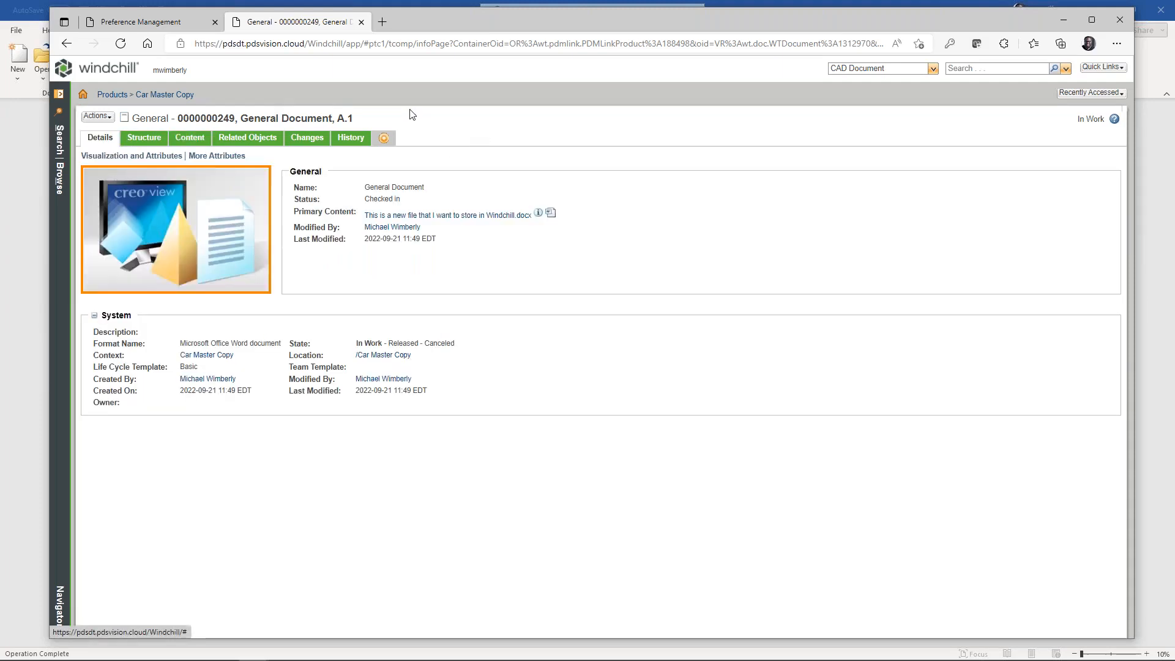
Switch back to Word, open General Document from the Car Master Copy product in Windchill, and check it out
click(1064, 20)
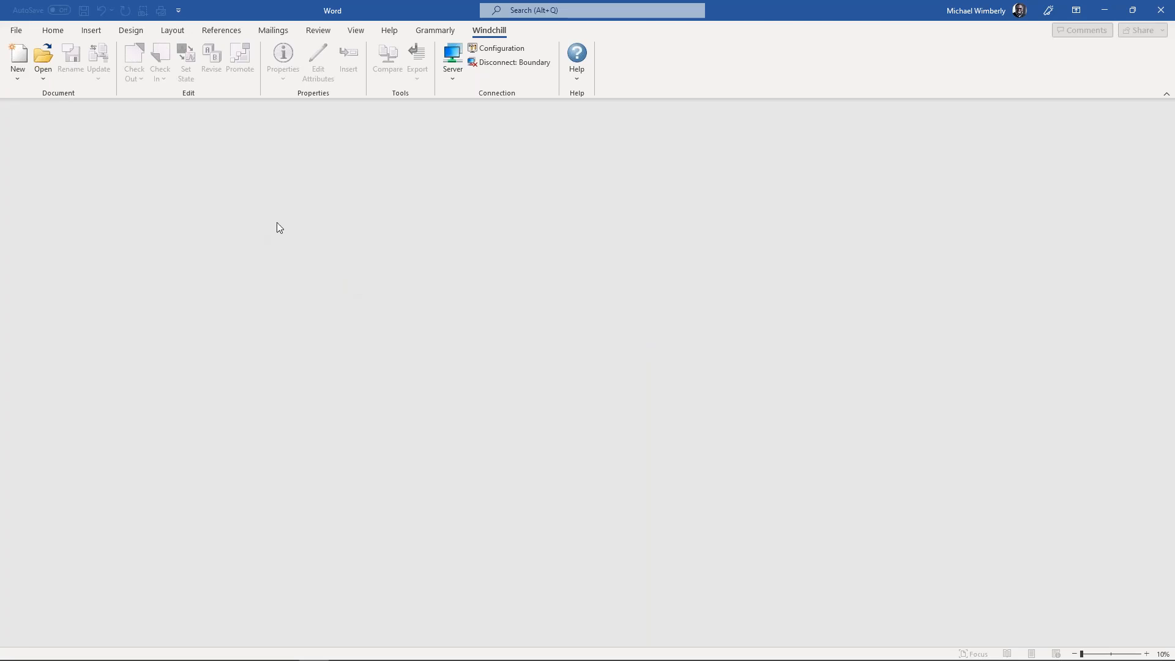
click(43, 59)
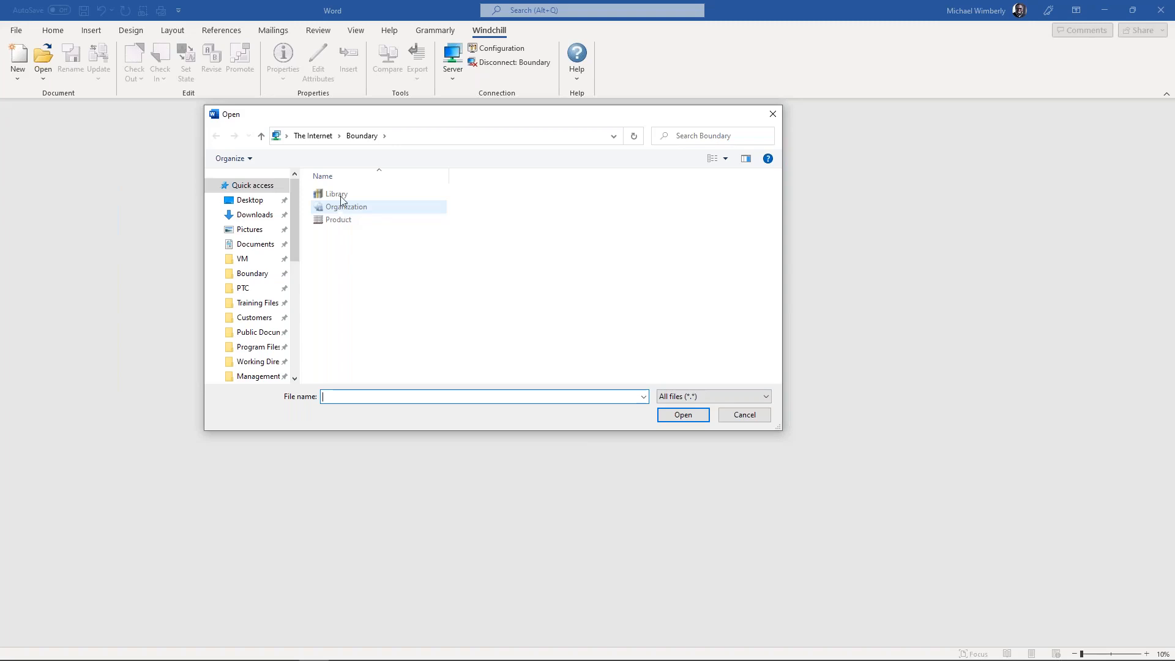
click(343, 221)
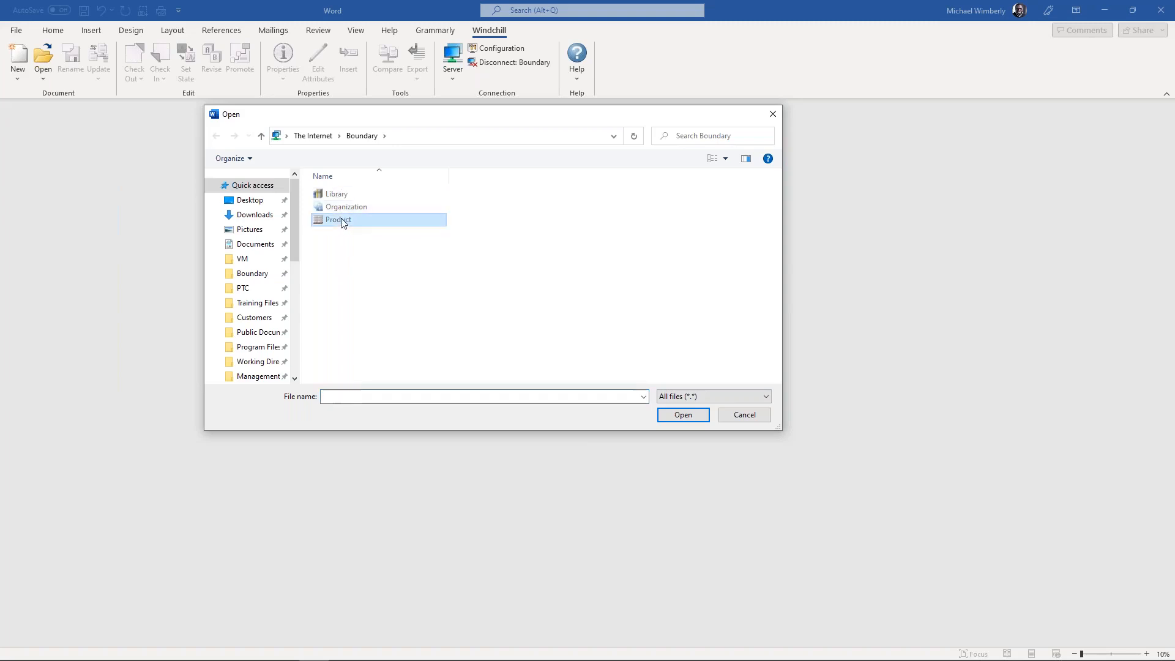
double_click(342, 221)
click(353, 194)
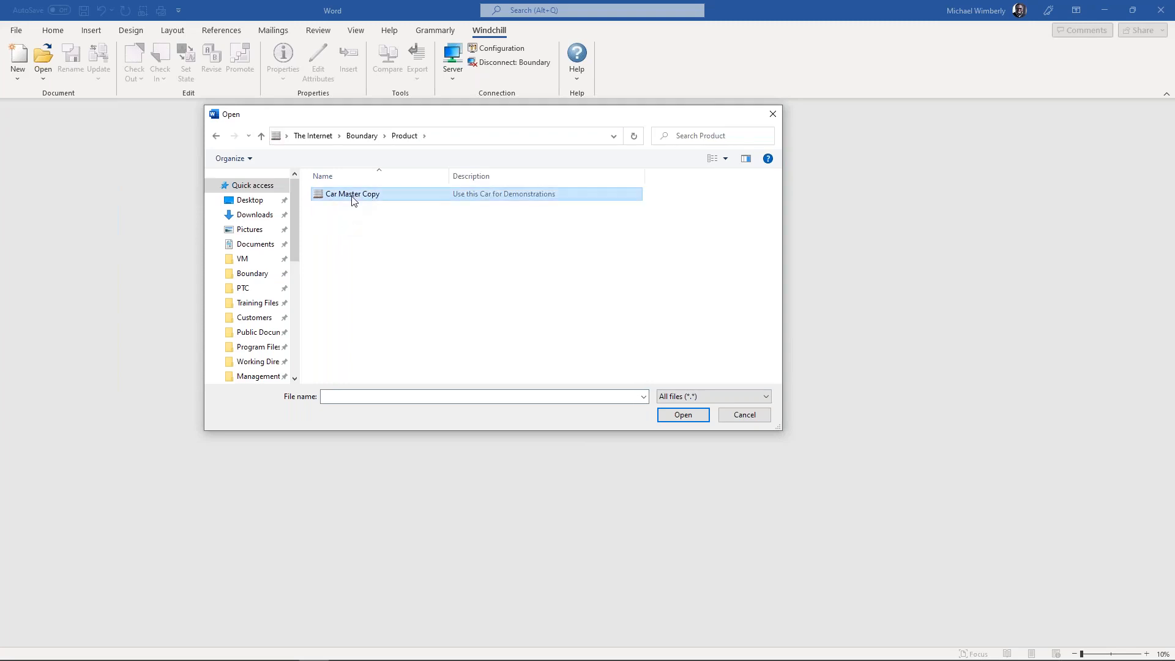
double_click(354, 194)
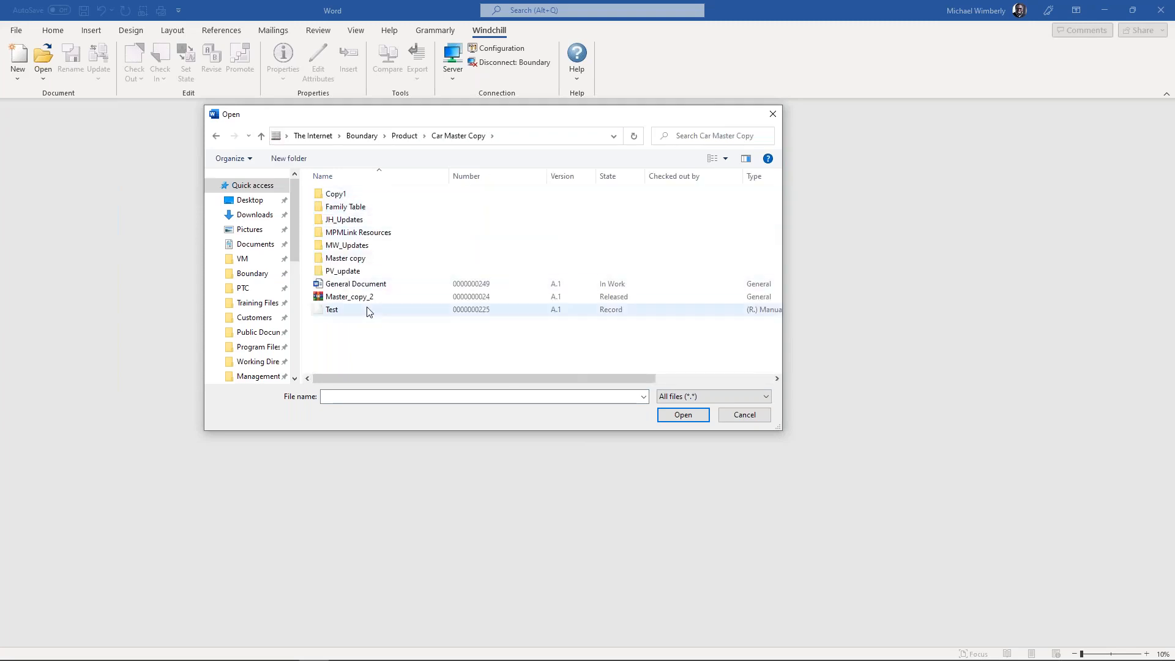
click(357, 285)
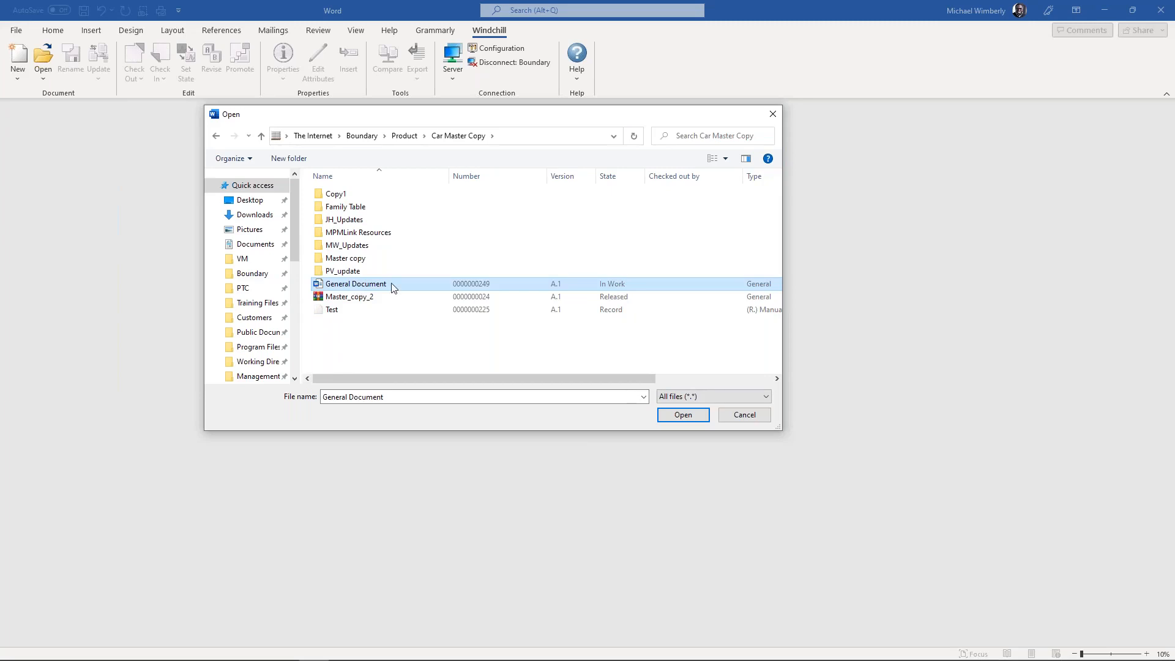
click(682, 415)
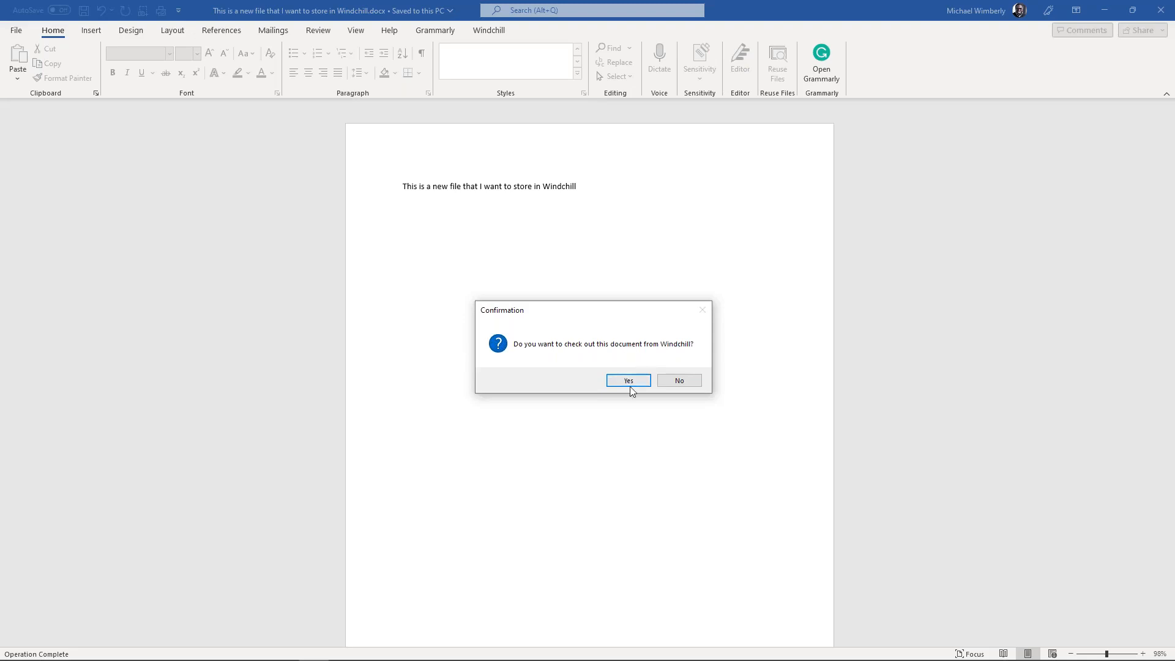
click(628, 380)
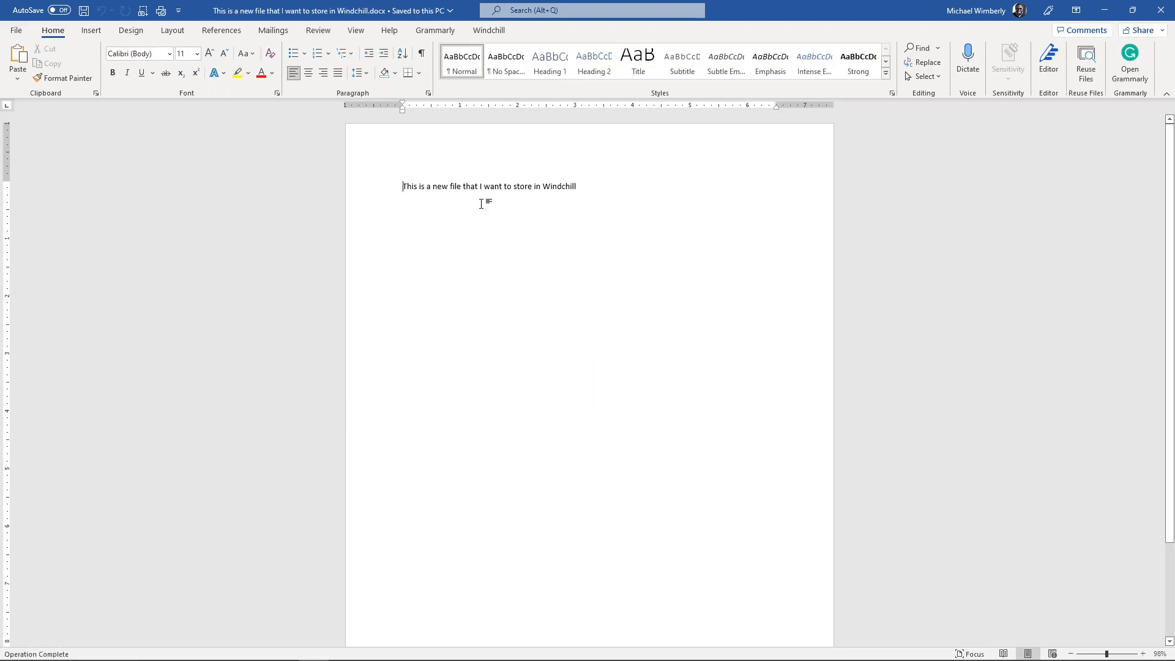
Add the lines "This is another line of text" and "This will be the second iteration of the document." below the existing text, and save
click(585, 188)
key(Return)
text(This si)
key(BackSpace)
key(BackSpace)
key(BackSpace)
text(is)
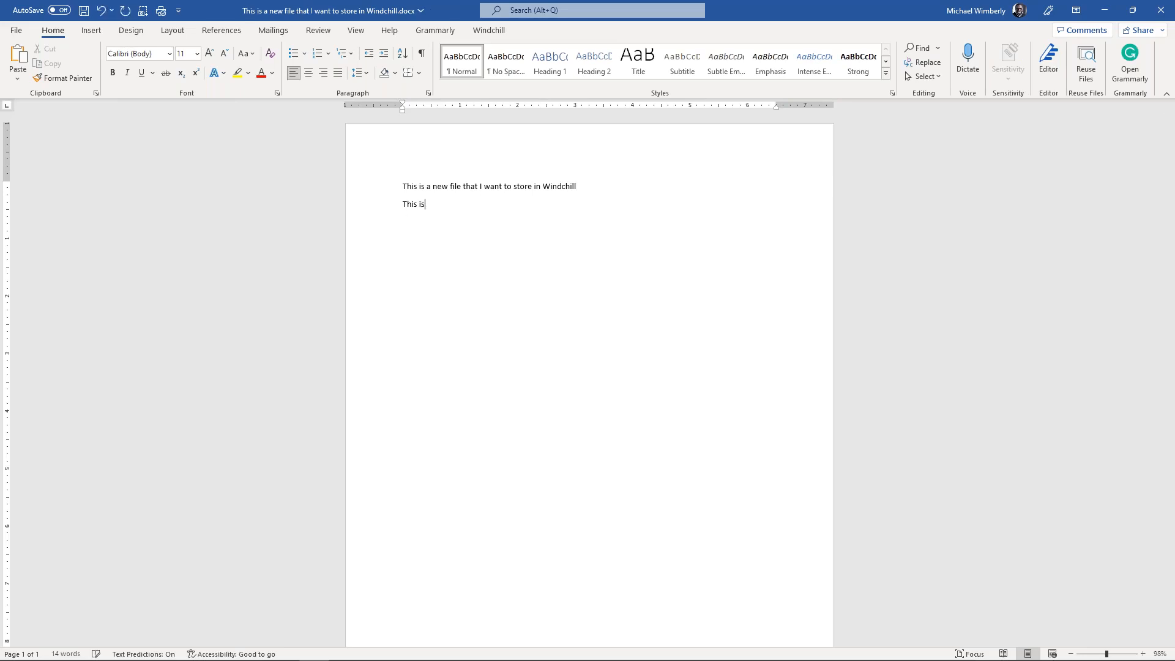
text( another line of )
text(text T)
text(his)
text( will be the)
text( sec)
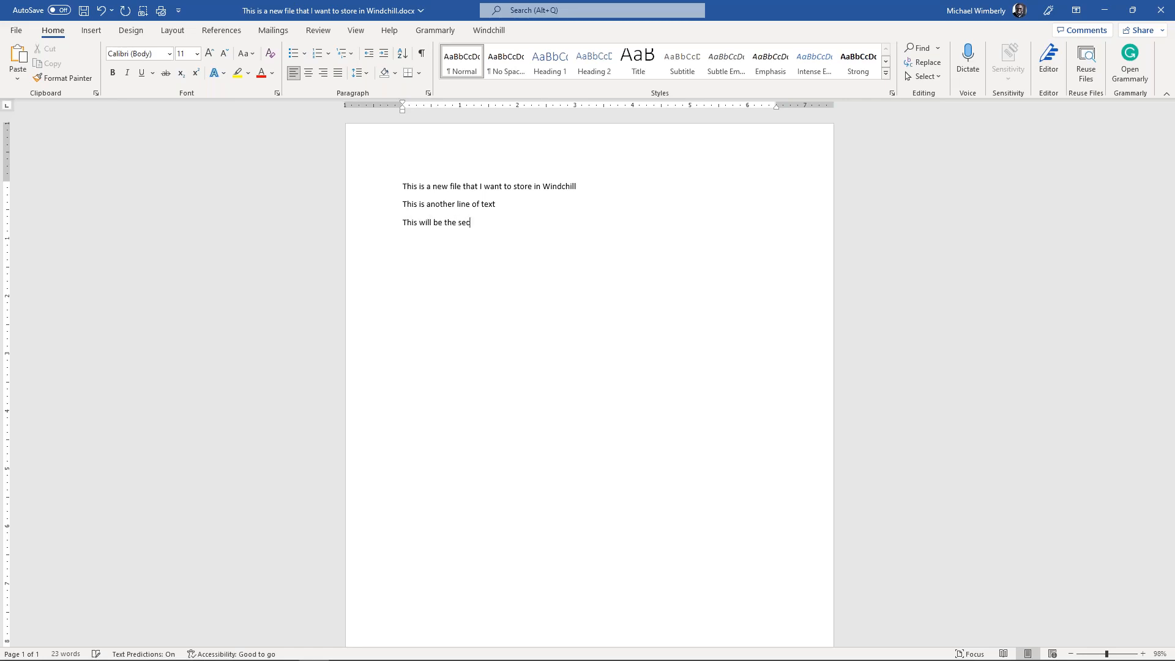
text(ond iteration of the docue   ment.)
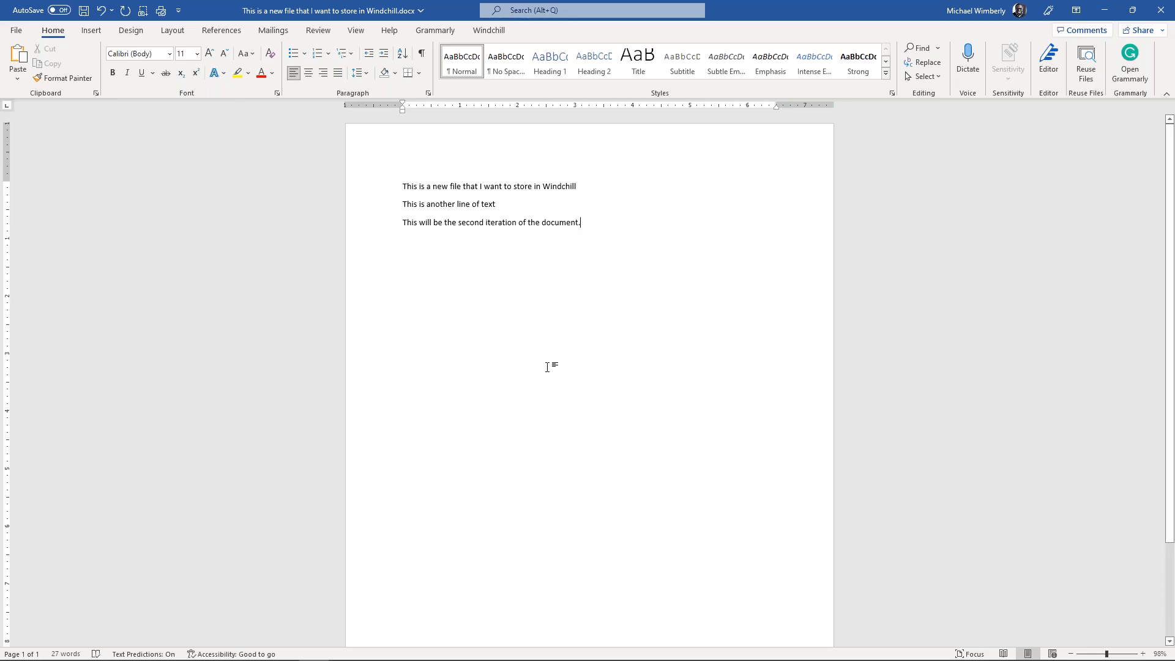
click(84, 11)
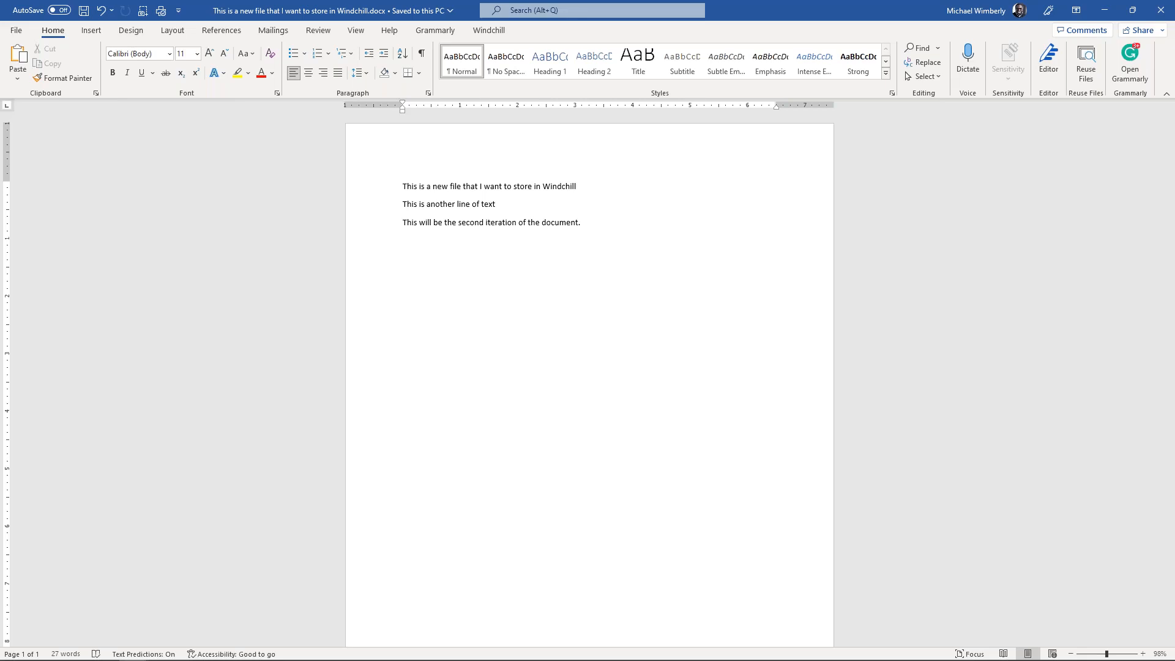
Switch to File Explorer and locate the local copy of the checked-out document in Documents > Boundary > Product > Car Master Copy
drag(1174, 37, 574, 21)
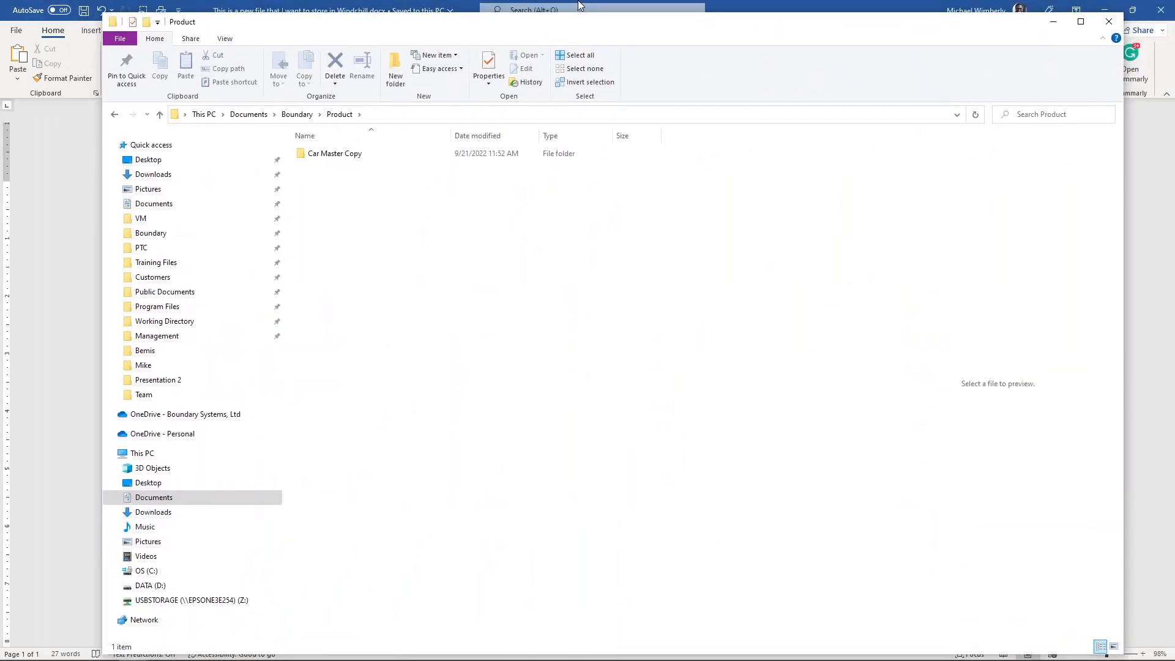
click(244, 115)
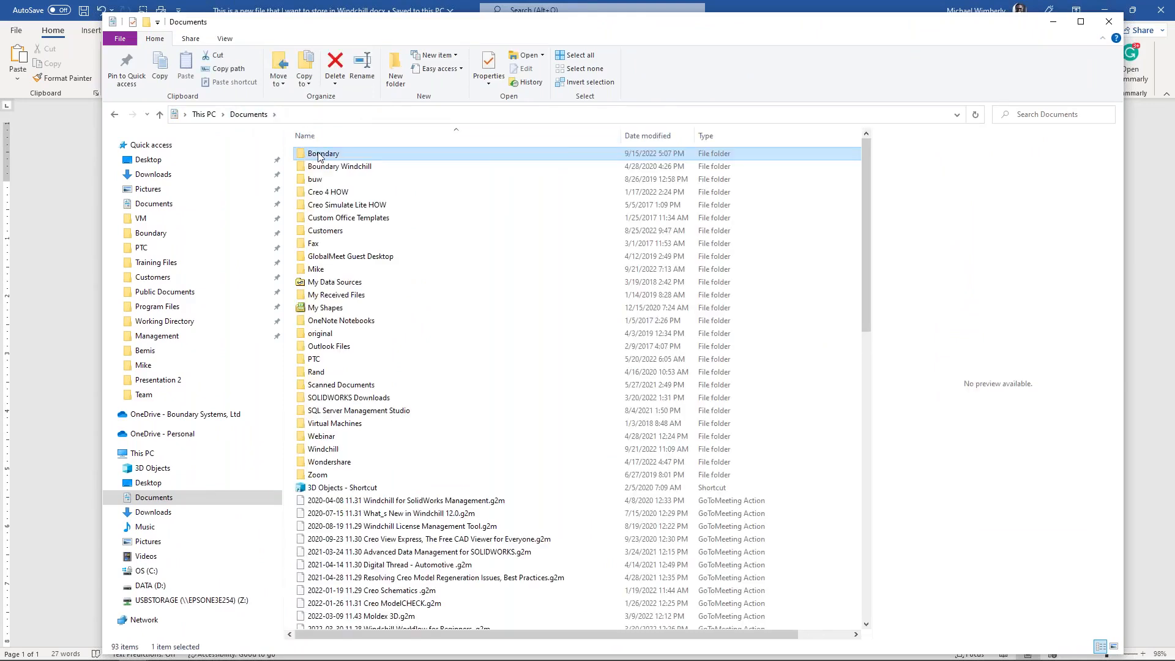
double_click(318, 155)
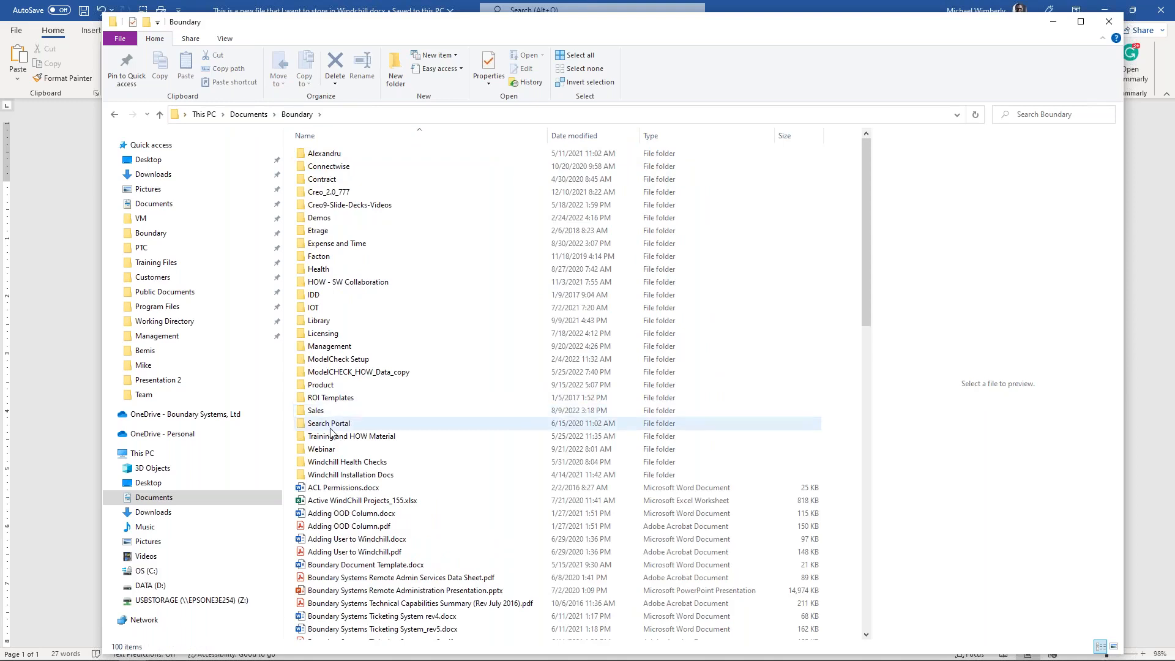
double_click(325, 387)
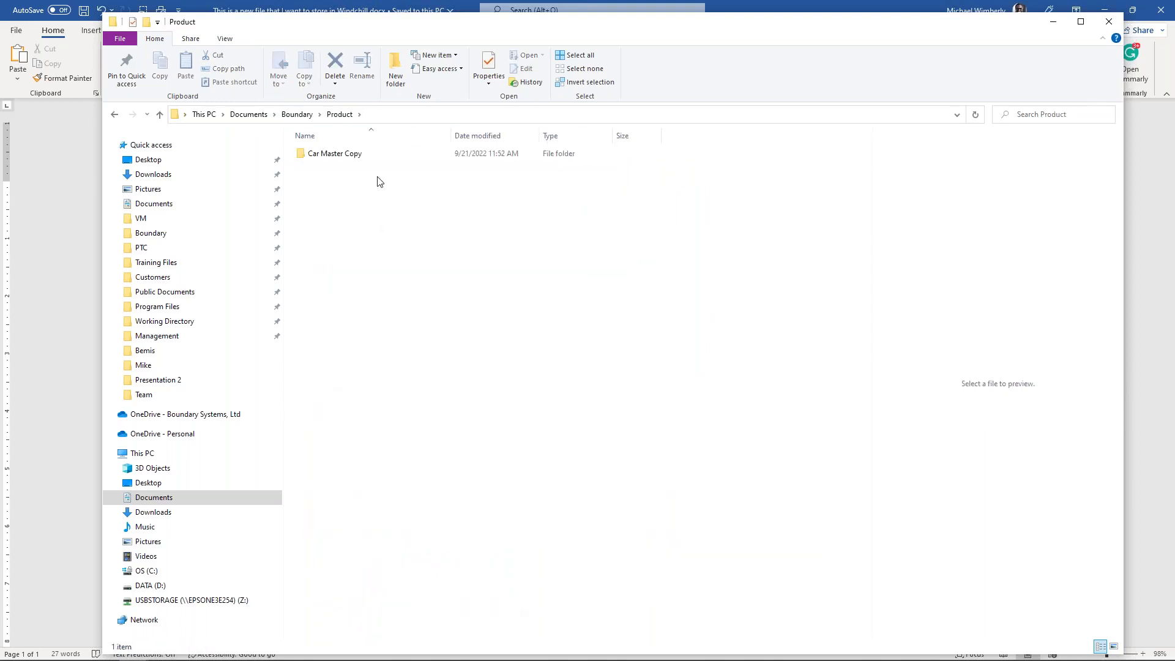
double_click(331, 154)
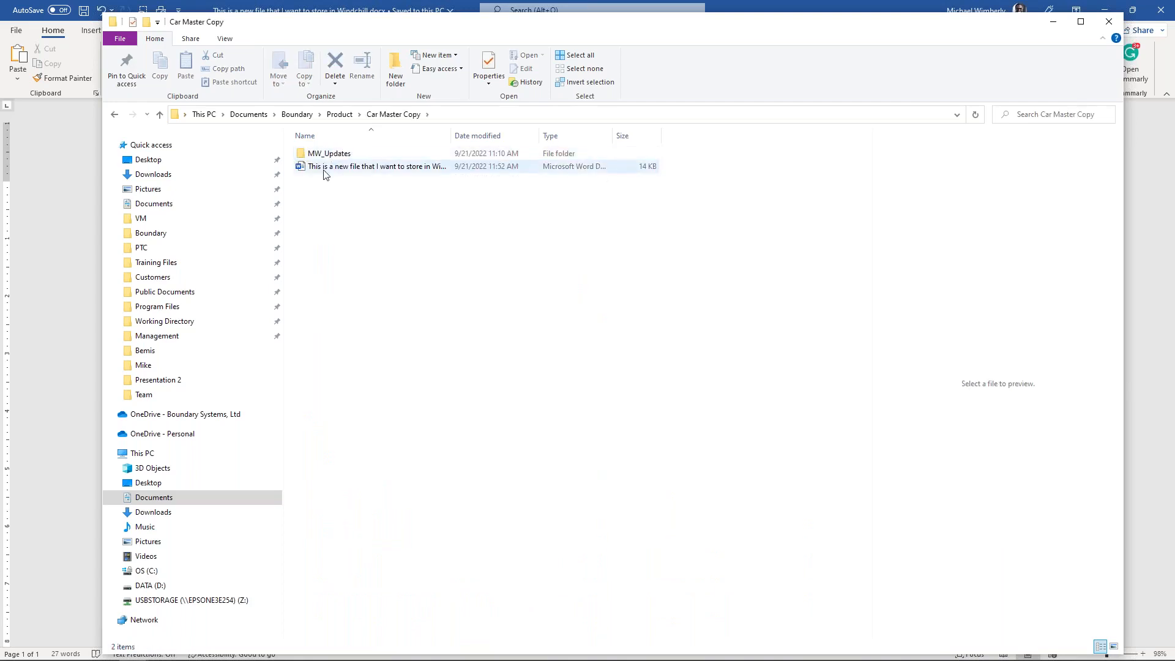
click(329, 171)
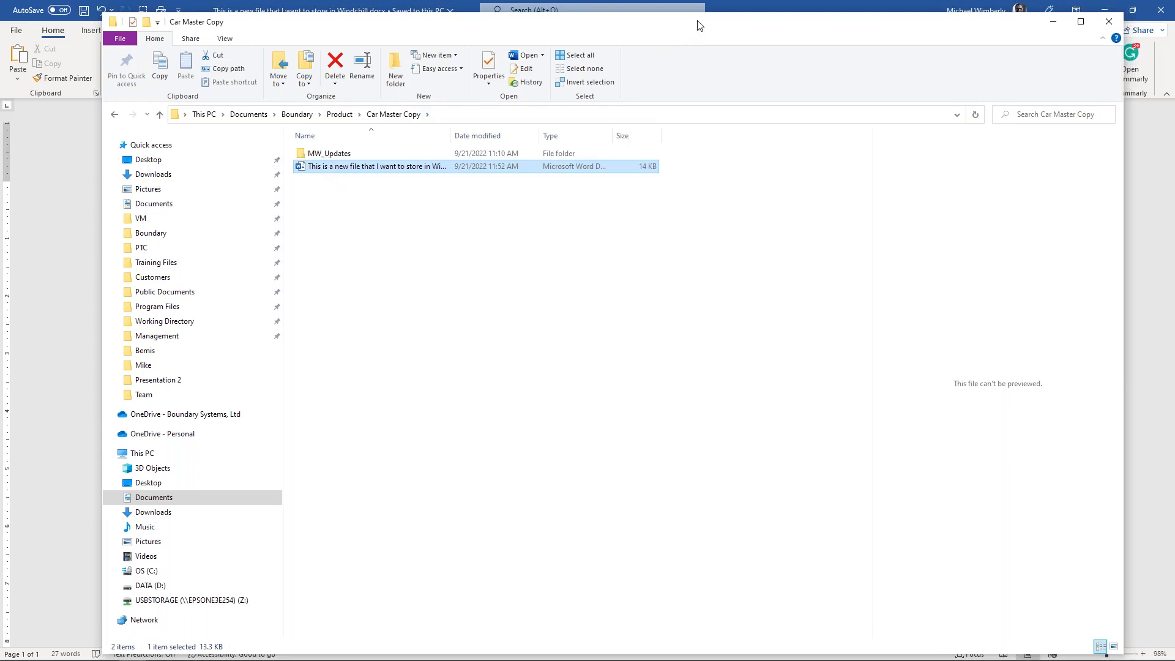
drag(699, 19, 1174, 22)
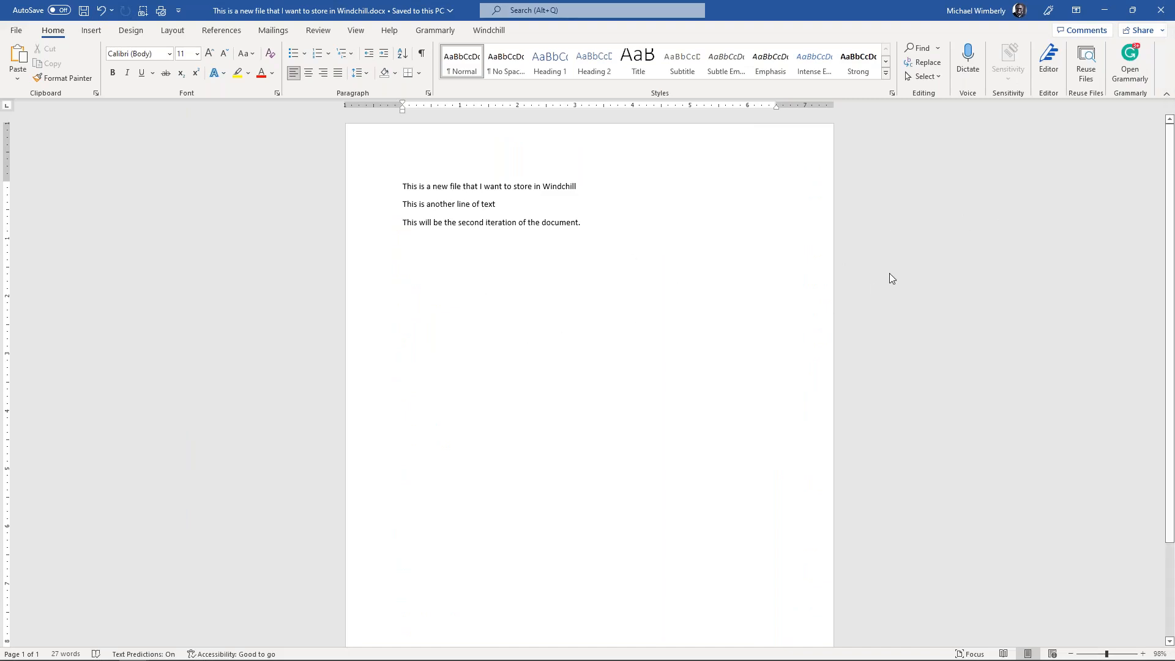
Start checking in the Word document to Windchill with the description "This is the update" and proceed to the check-in options
click(489, 31)
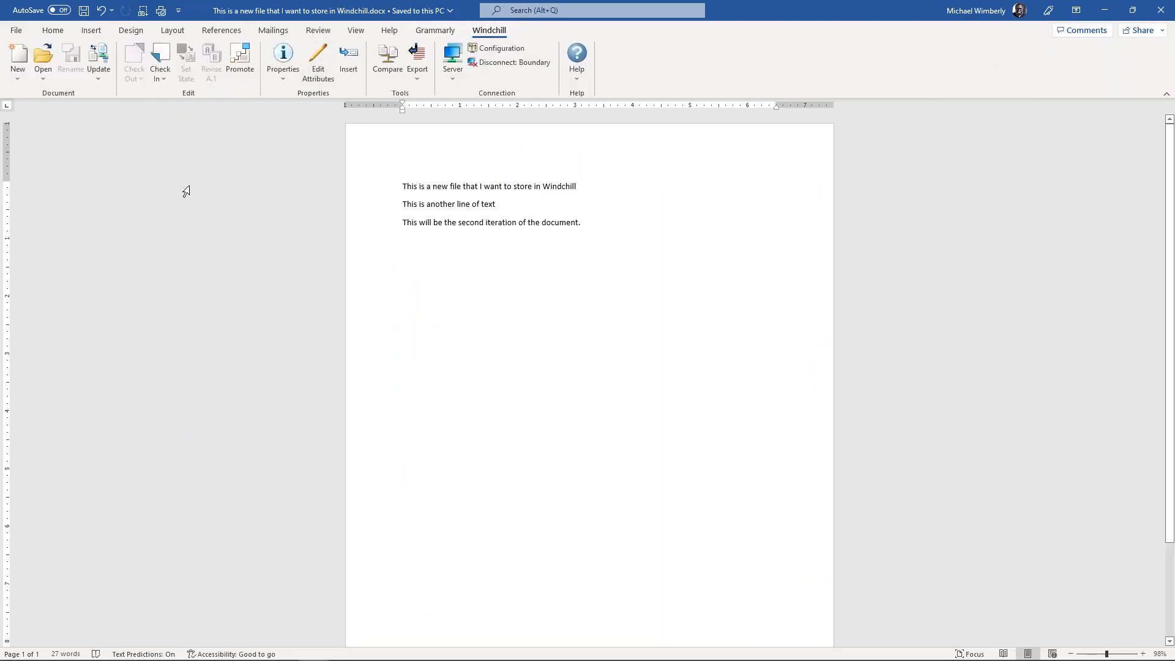
click(164, 66)
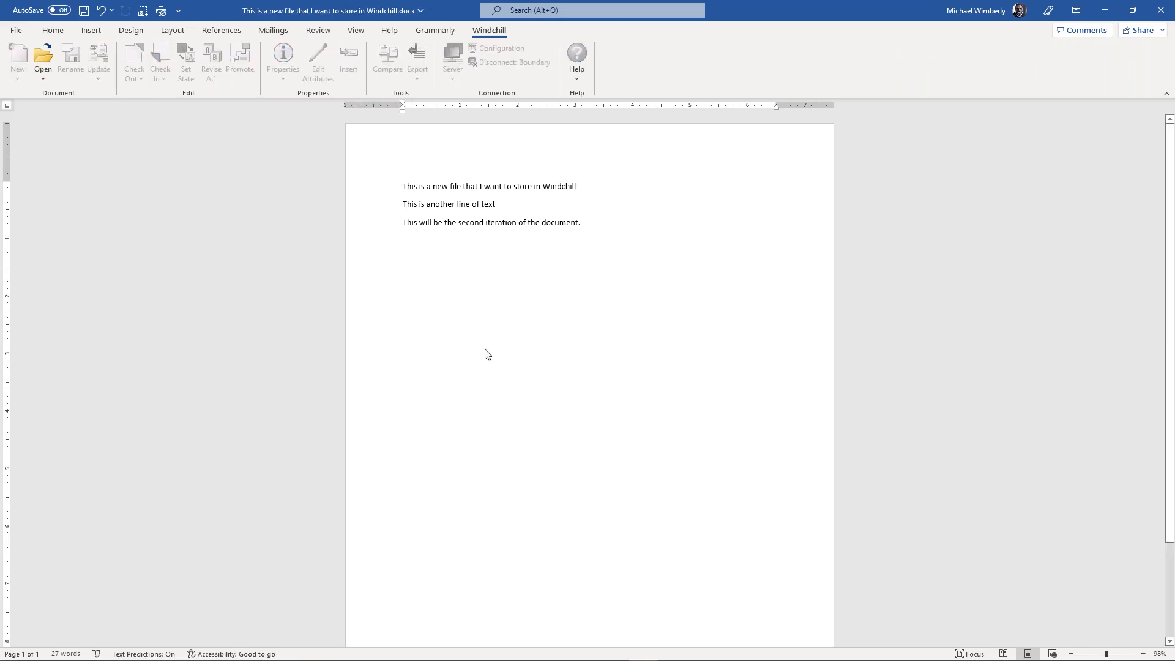
drag(1174, 174, 638, 146)
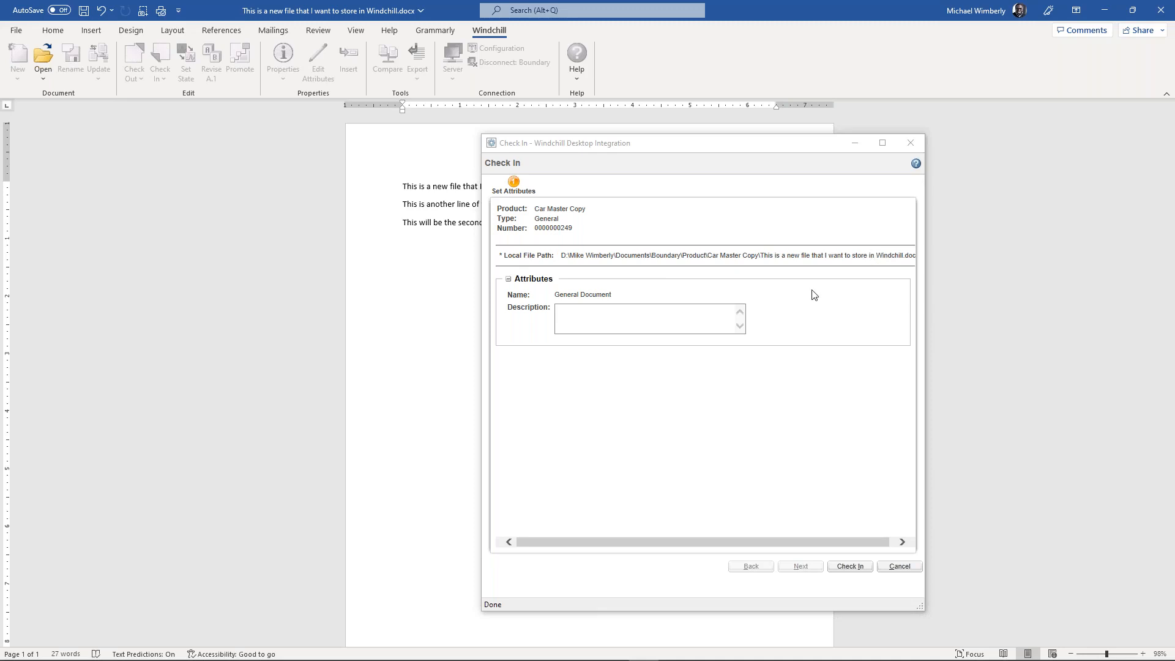
click(614, 315)
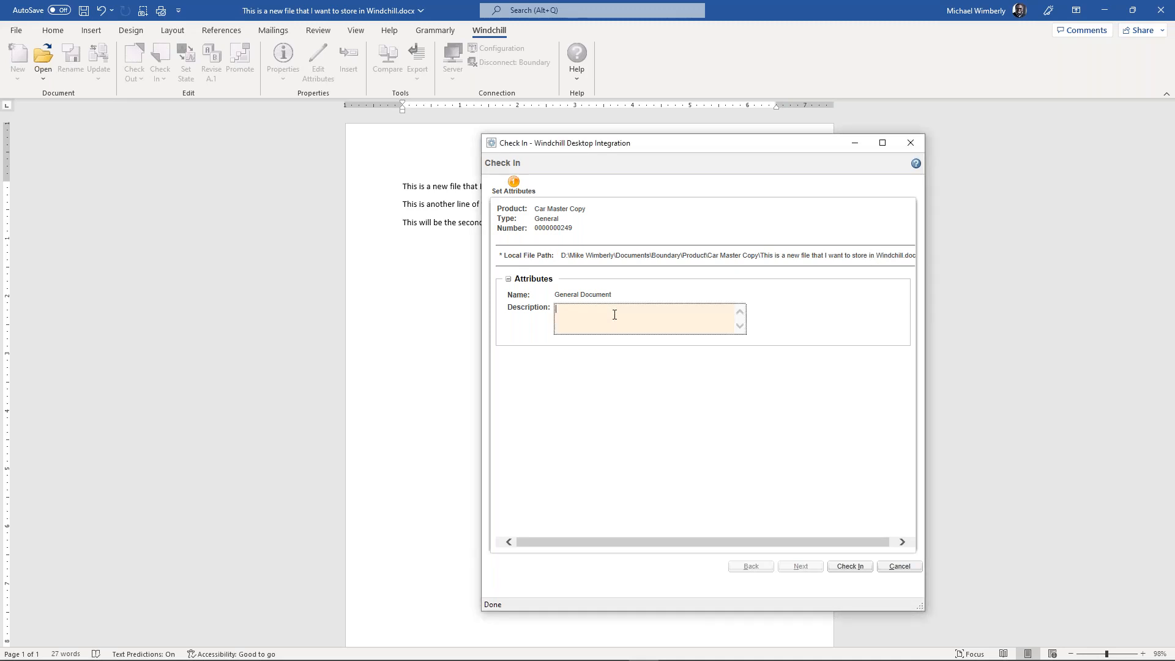
text(This is the update)
click(848, 568)
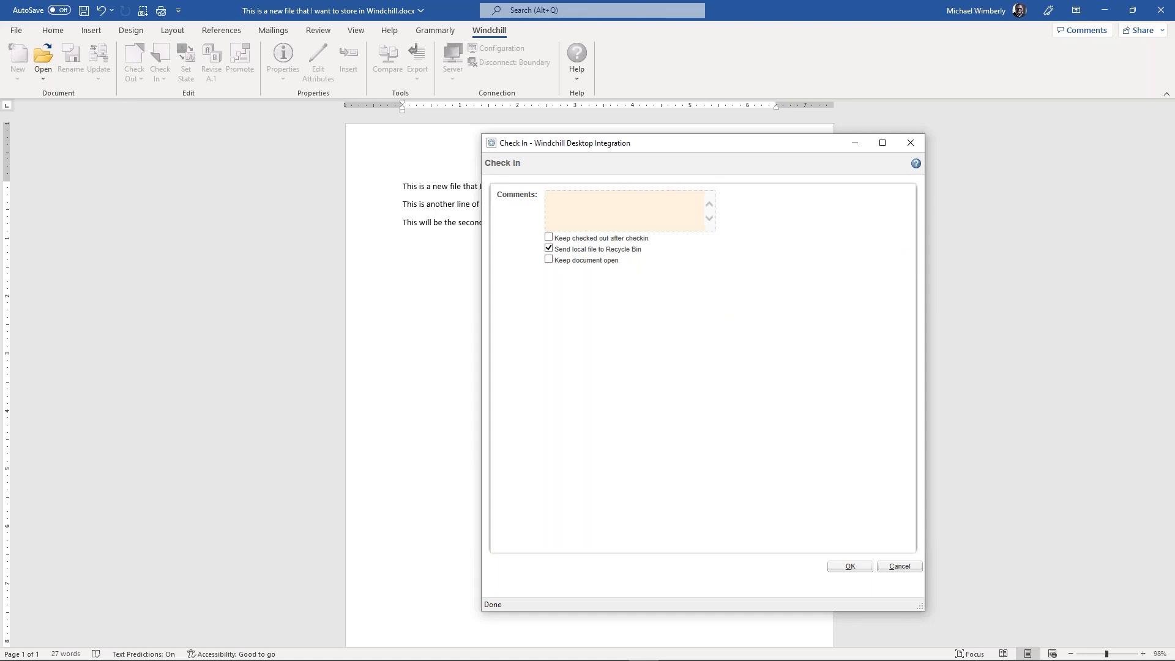
Place the local Car Master Copy folder beside the check-in dialog and complete the check-in, sending the local file to the Recycle Bin
drag(1174, 36, 1115, 25)
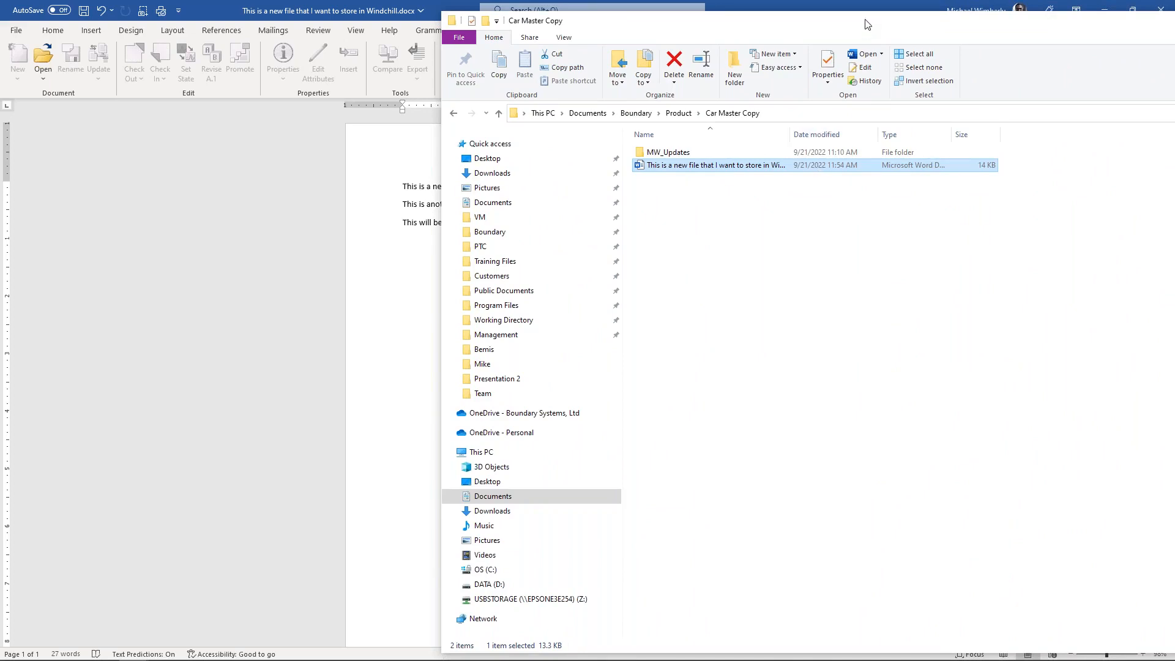
drag(873, 22, 1174, 67)
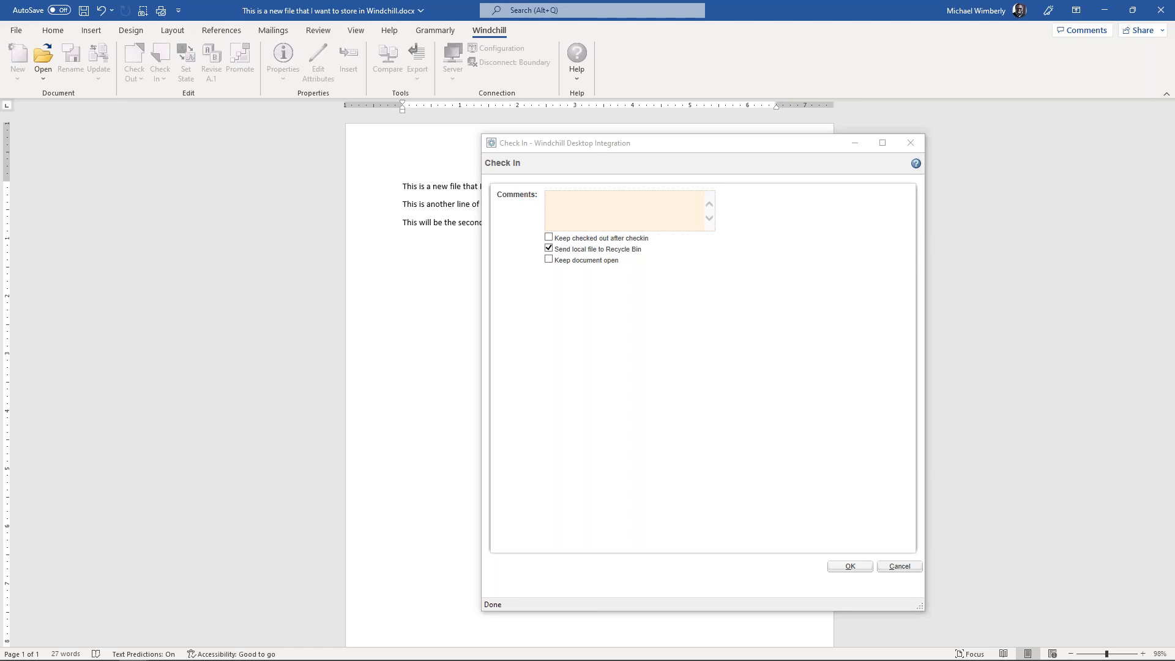
drag(1174, 22, 1004, 16)
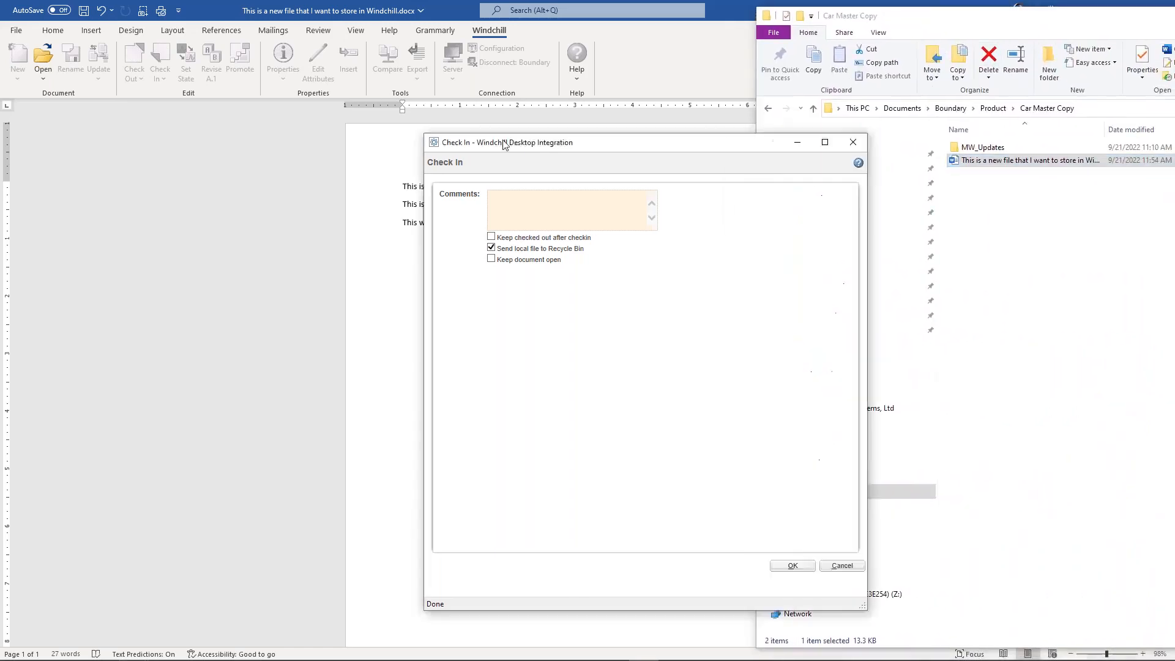
drag(704, 146, 369, 131)
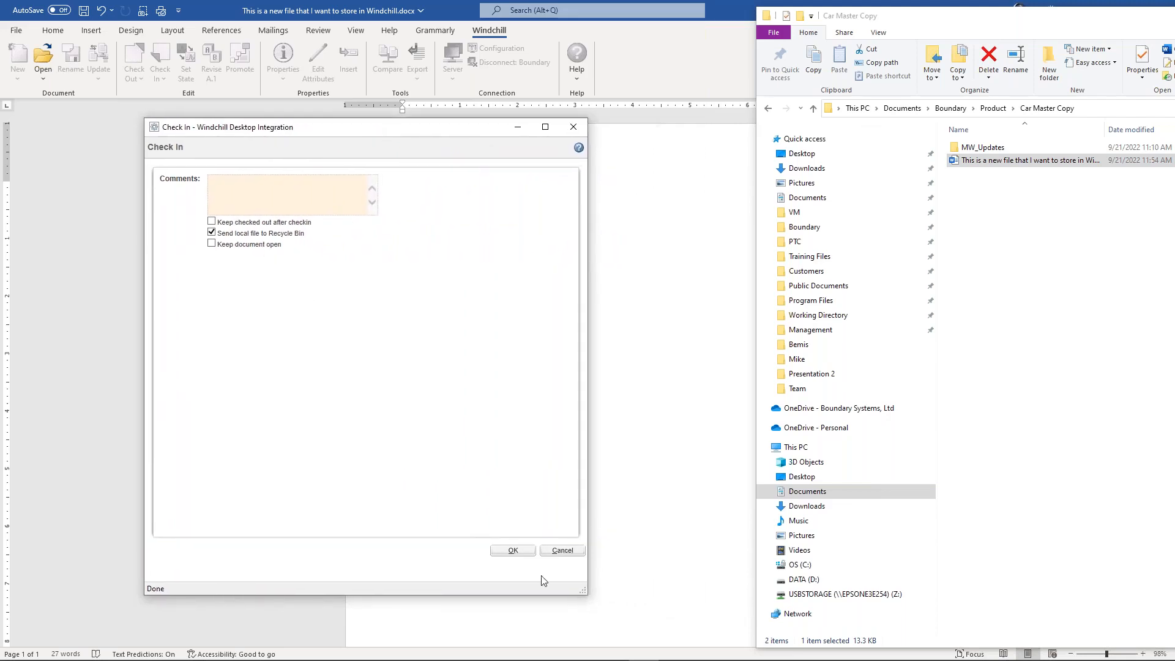
click(514, 551)
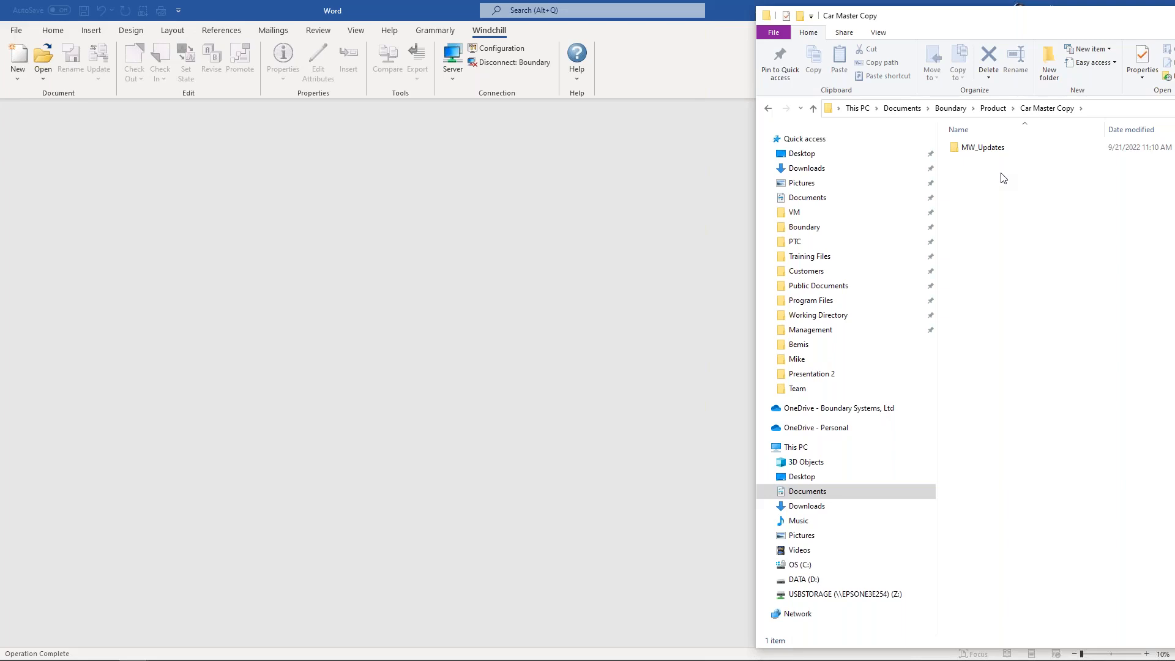
Move the File Explorer window away from Word and try to create a new Windchill document without an open file
drag(1075, 21, 1174, 22)
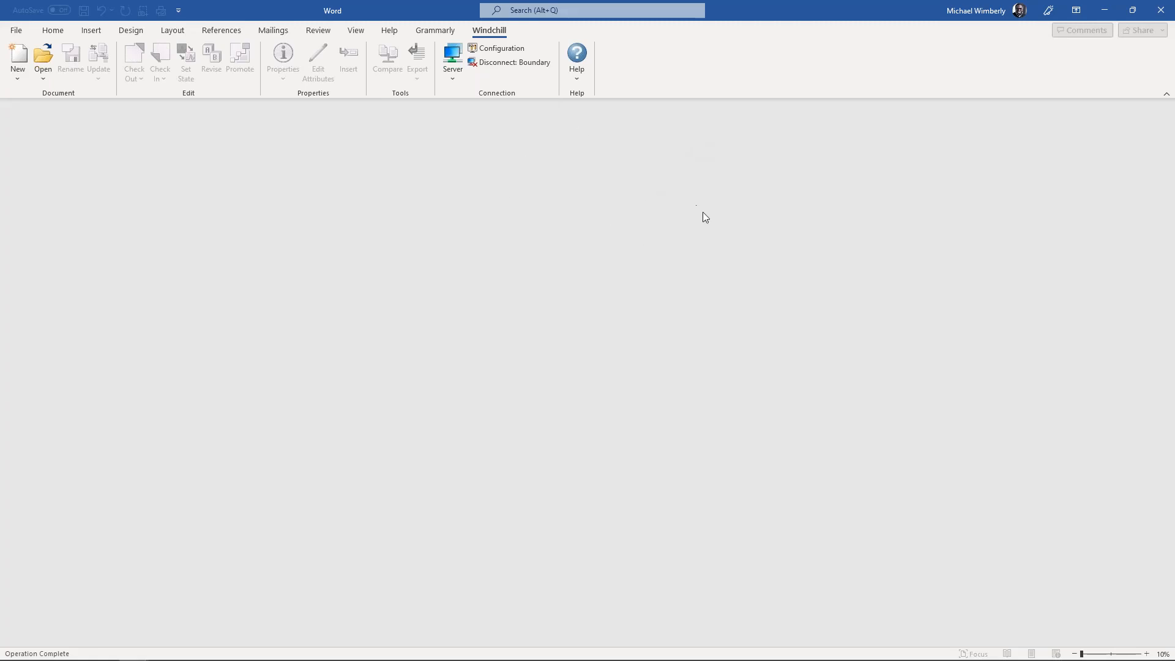
click(20, 61)
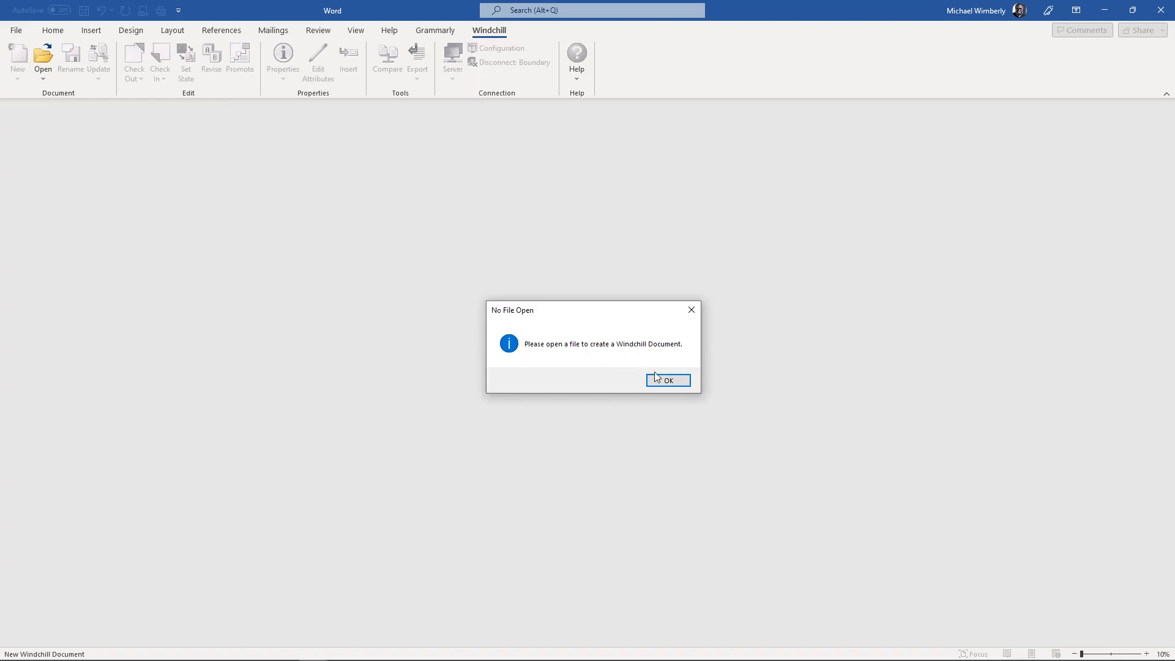
click(667, 384)
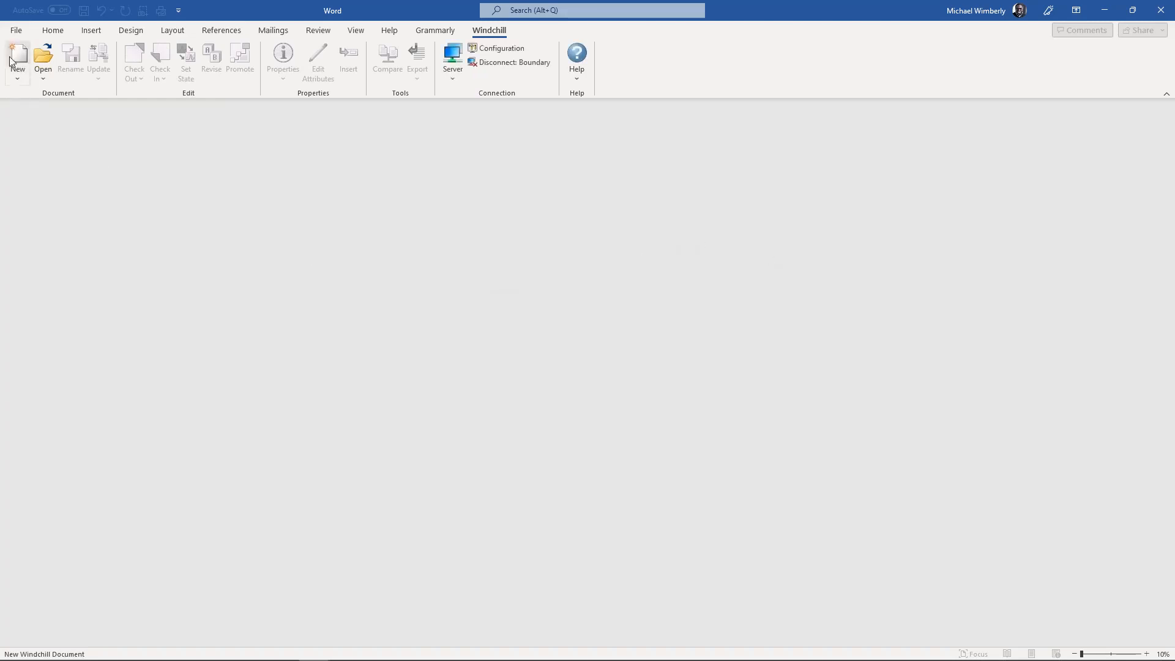
Create a blank Word document and display the Windchill commands for it
click(17, 31)
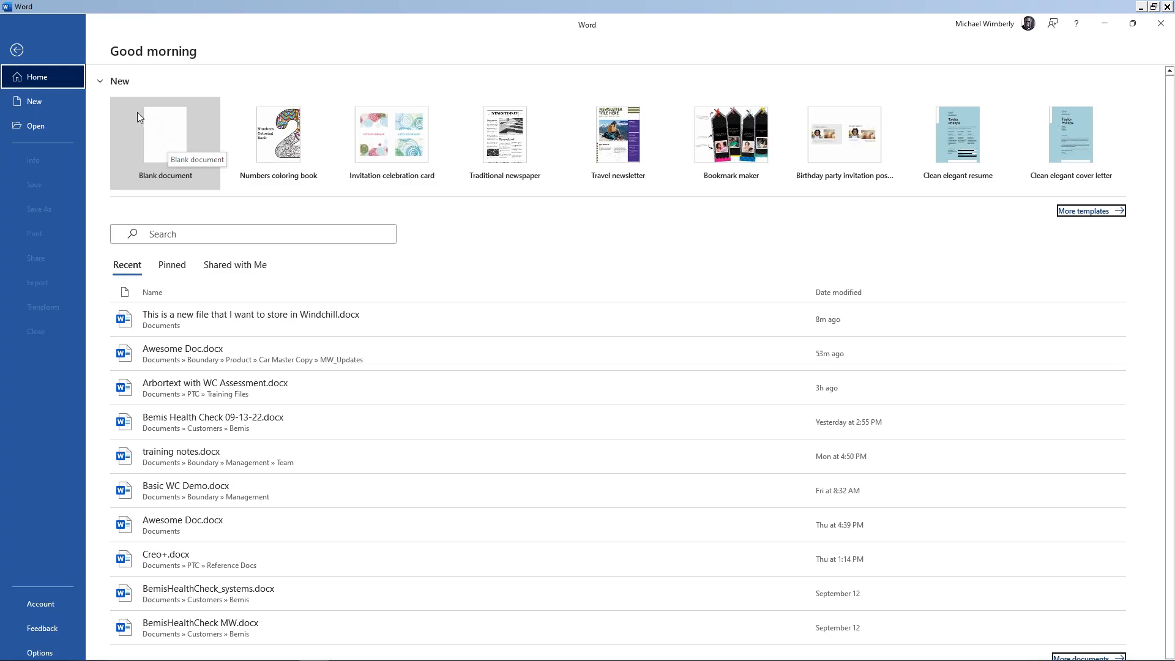
click(17, 49)
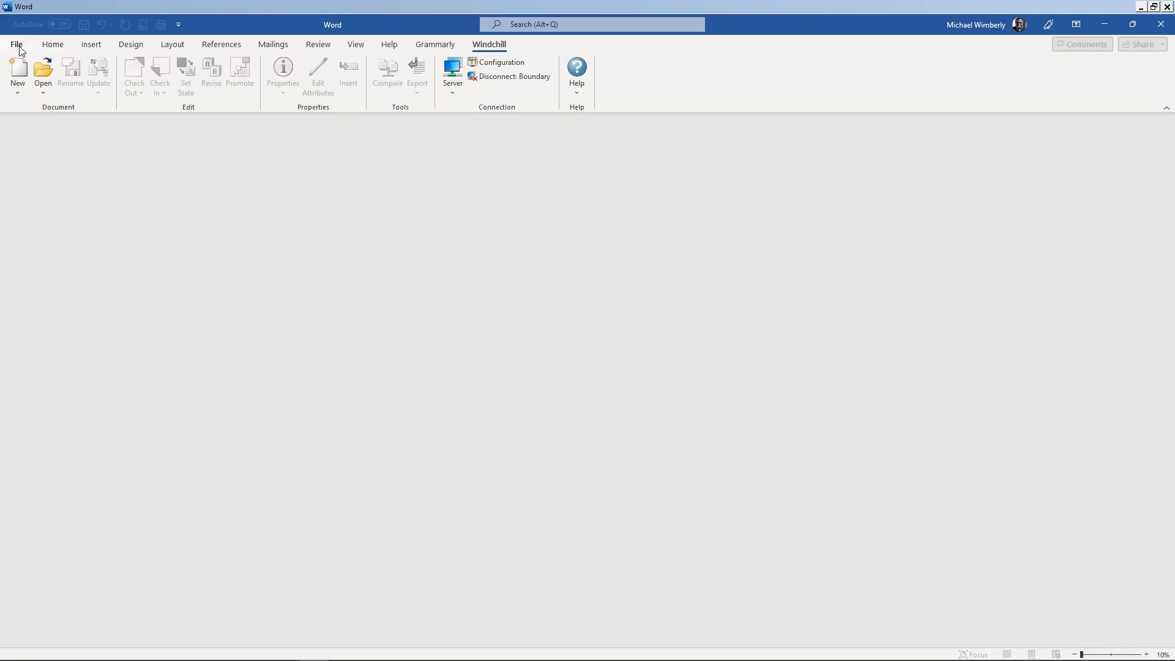
click(17, 45)
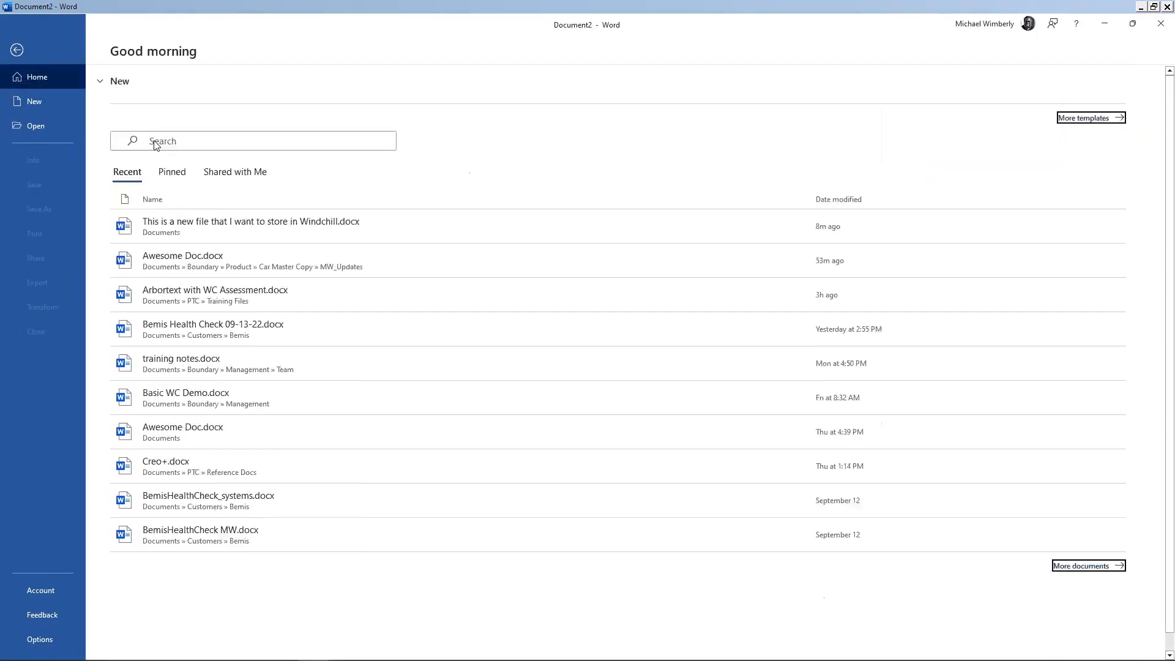
key(Escape)
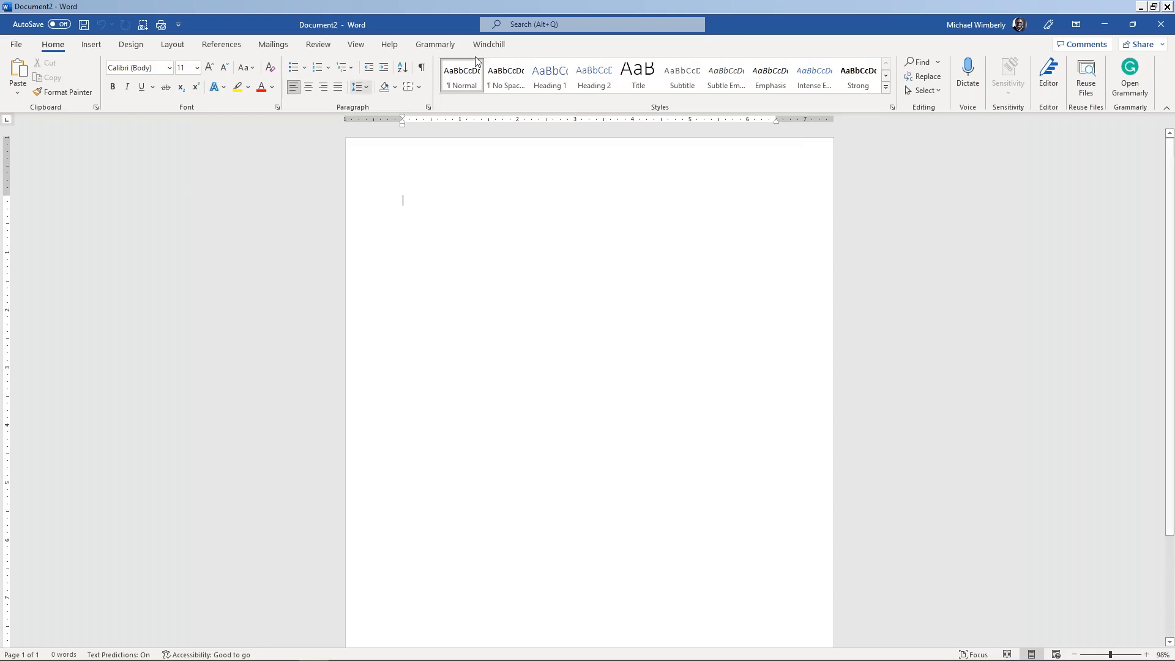
click(502, 48)
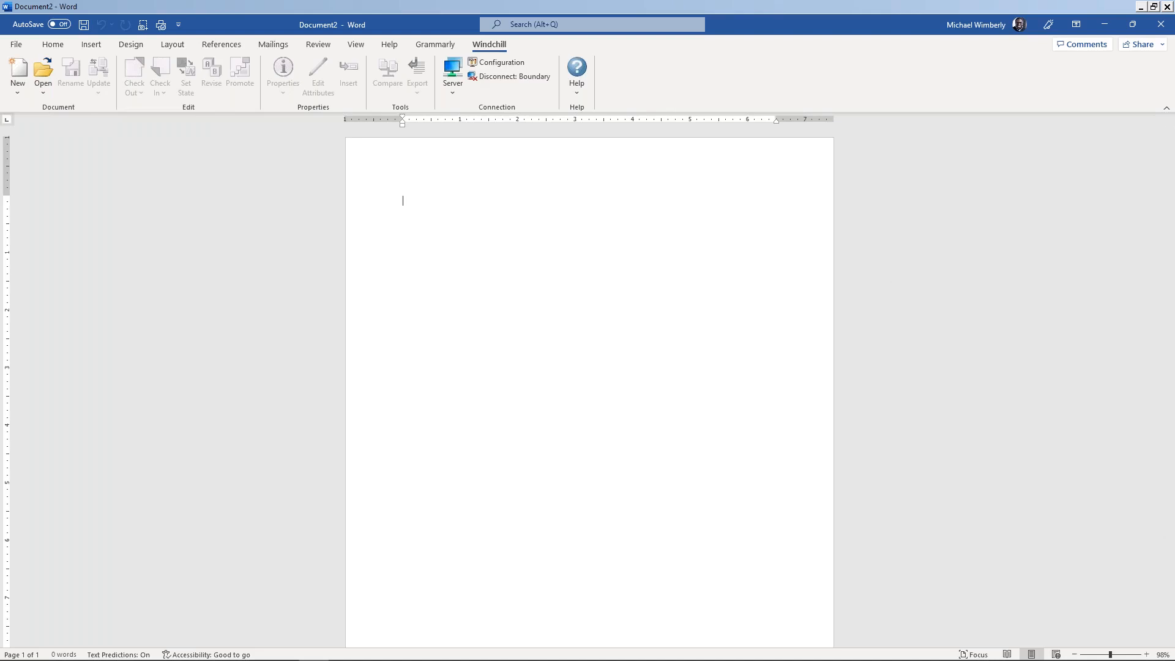
Switch to Windchill in the browser, refresh the General Document's page and download version A.2's Word file from its version history
key(alt+Tab)
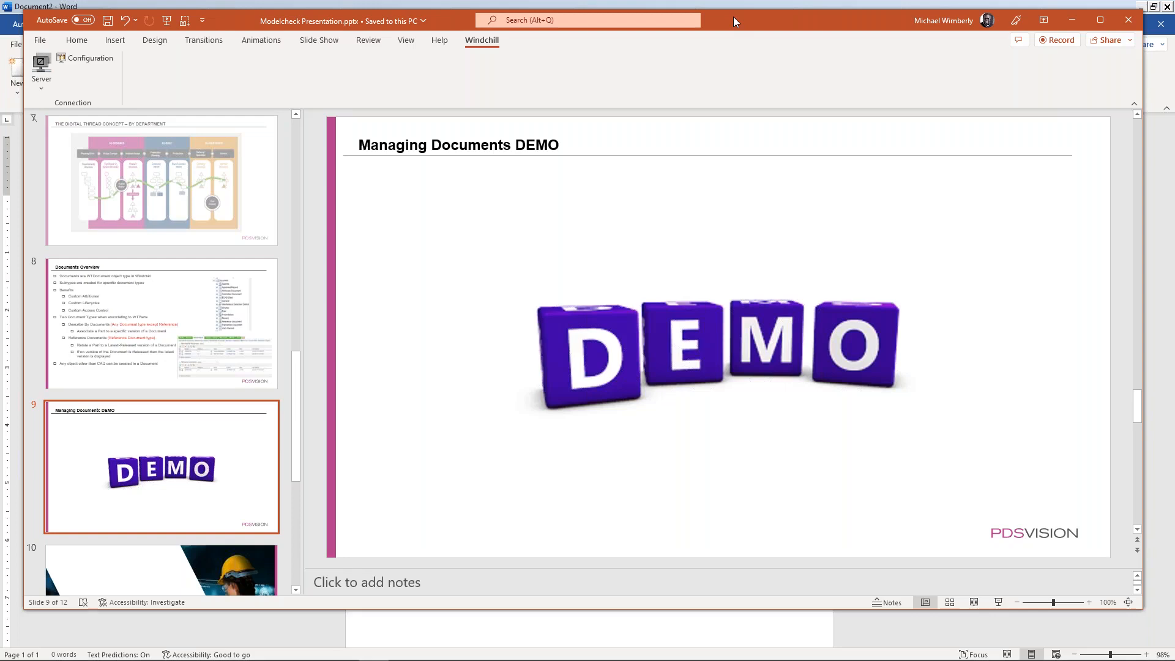
drag(754, 20, 1174, 18)
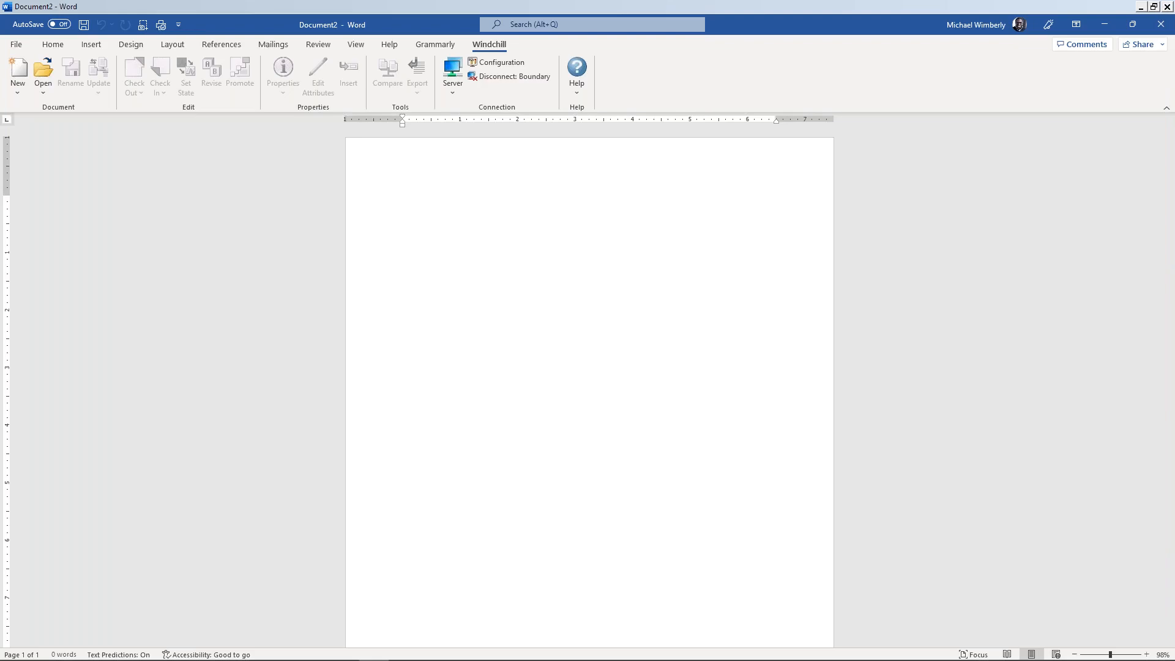
key(alt+Tab)
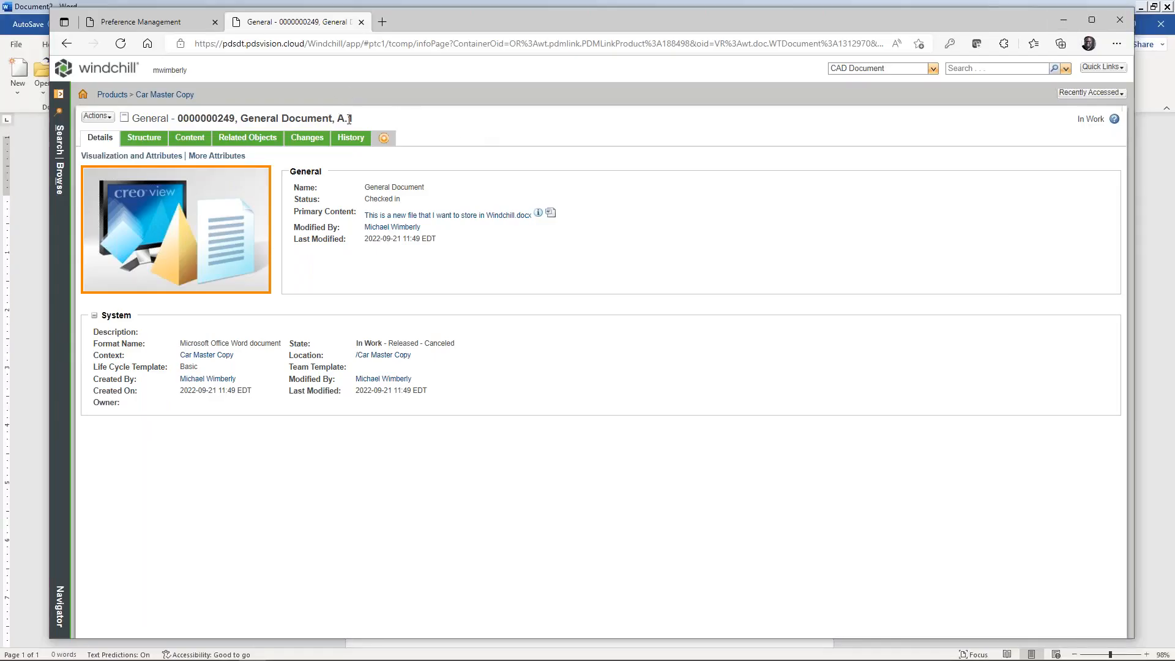
click(120, 44)
click(351, 138)
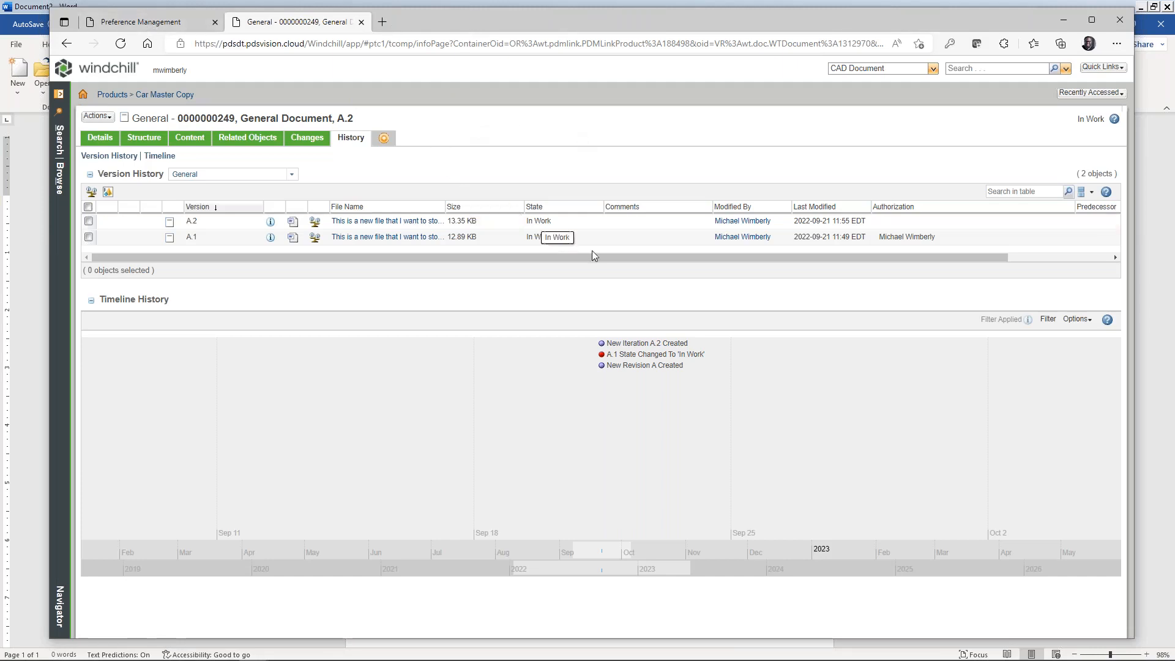
click(292, 223)
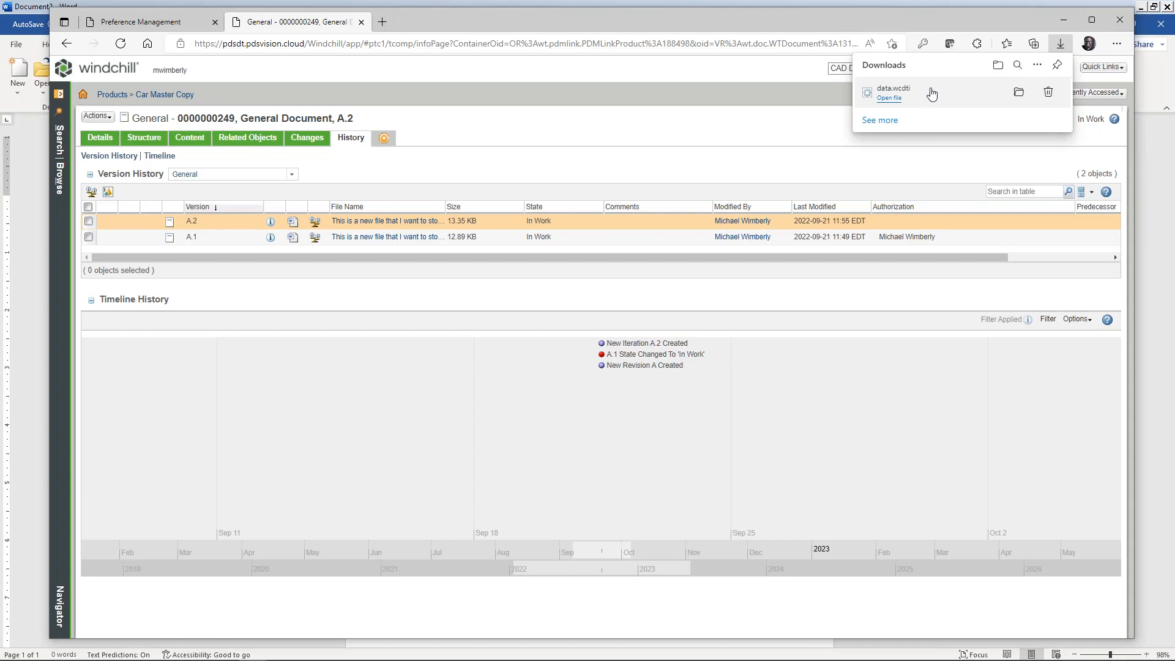
click(656, 112)
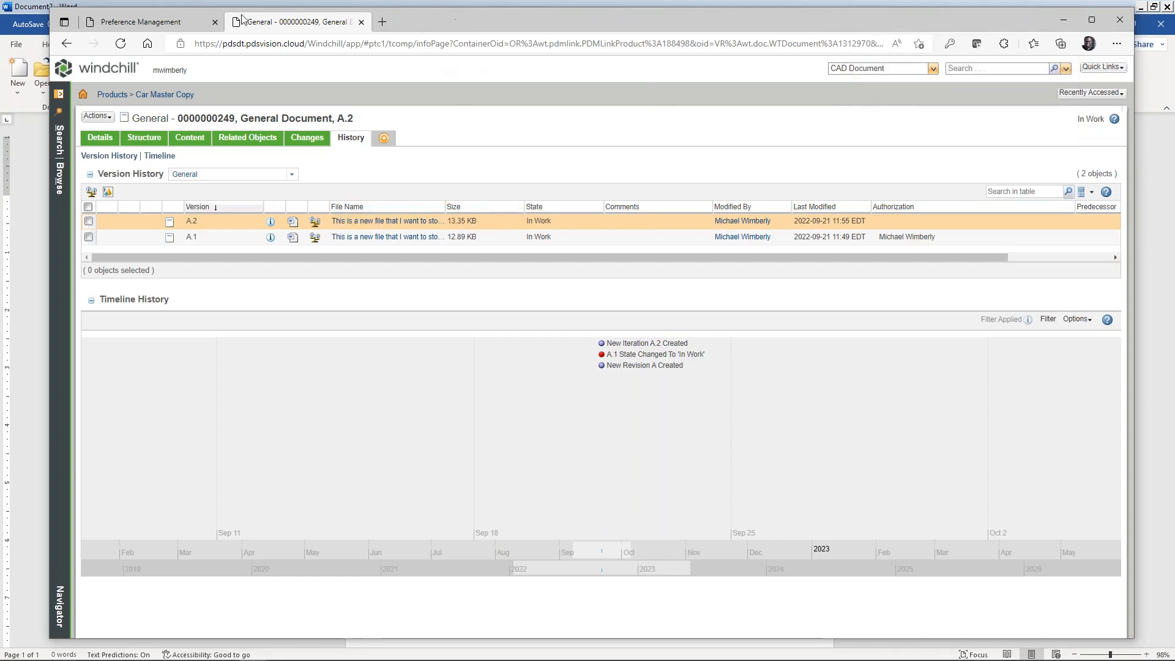
Switch to the Preference Management page and look up where My Settings gives access to the user preferences
click(149, 23)
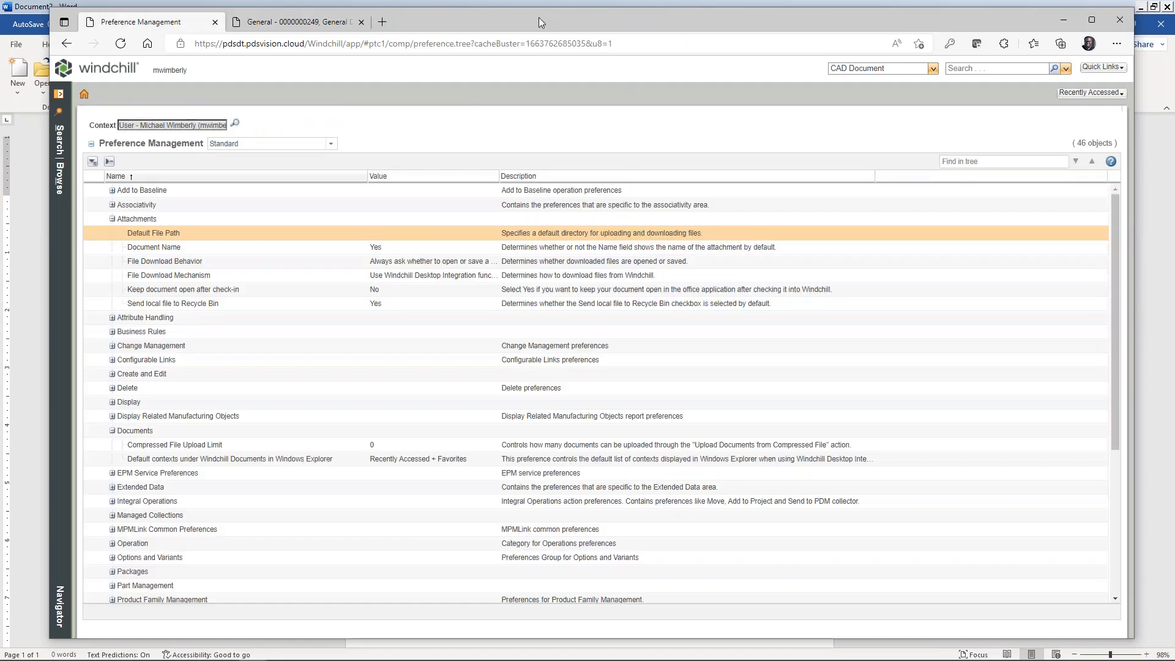
click(1118, 68)
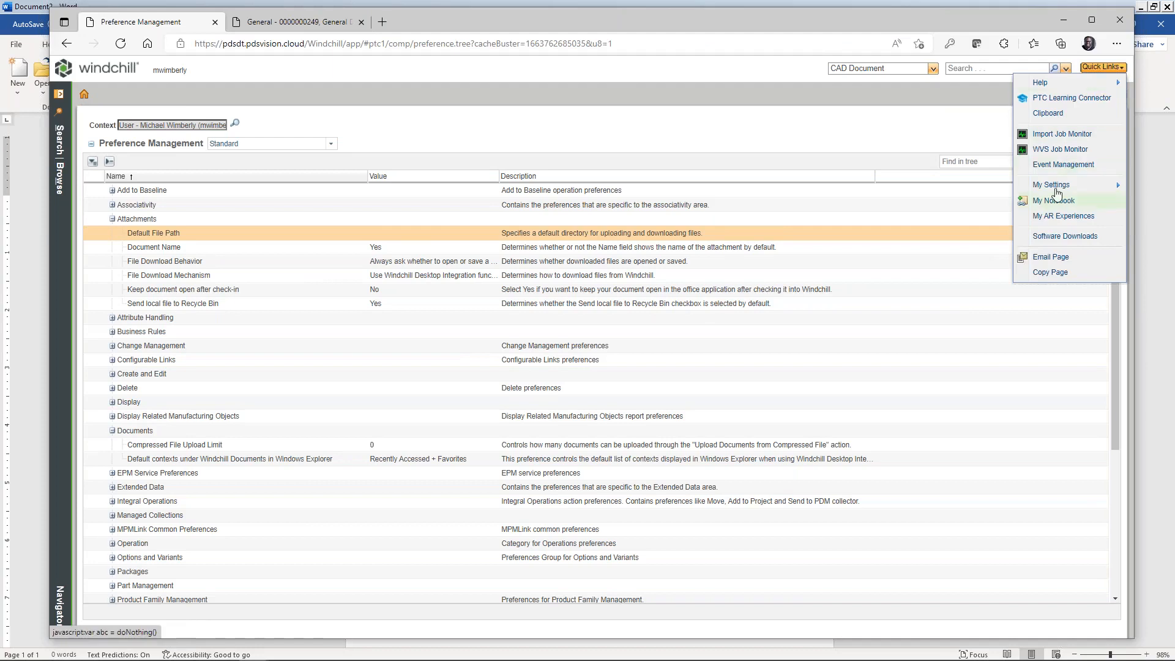
mouse_move(1053, 185)
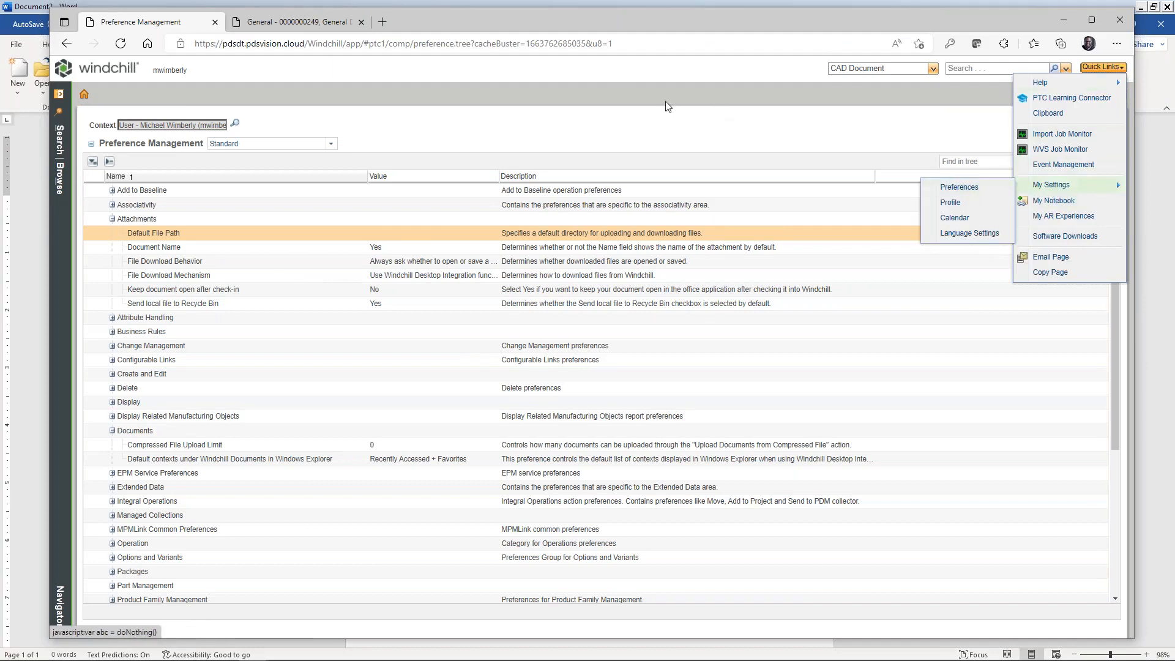
click(592, 119)
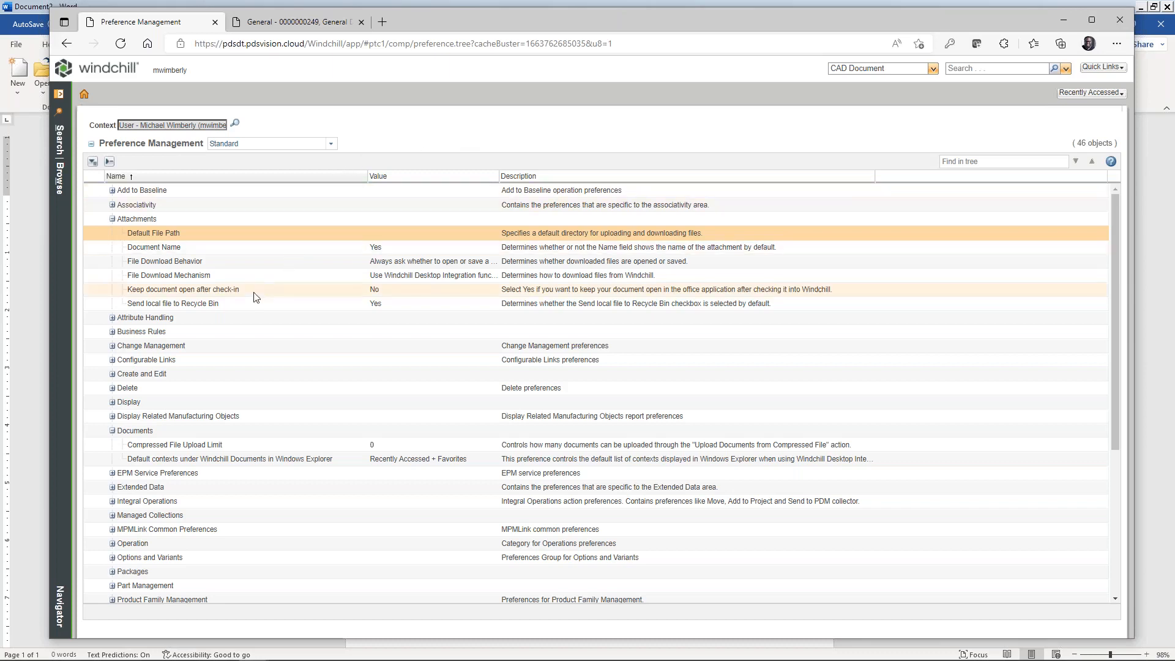
Widen the preference value column and set File Download Mechanism to "Use basic browser functionality to download files"
click(169, 276)
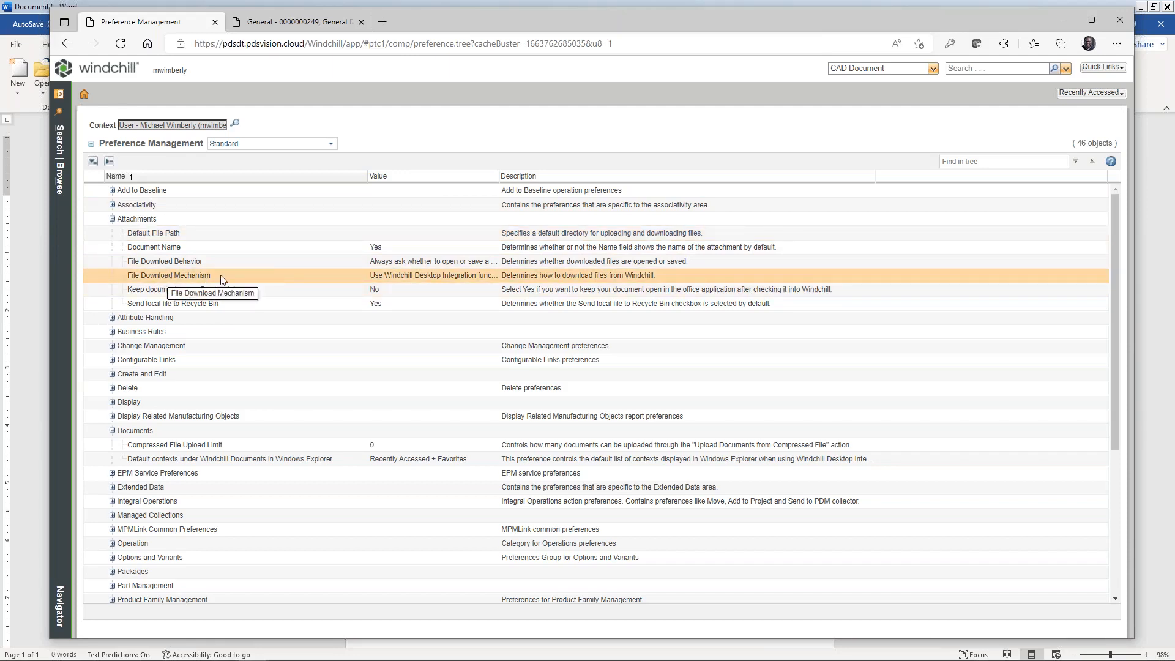
drag(499, 177, 610, 181)
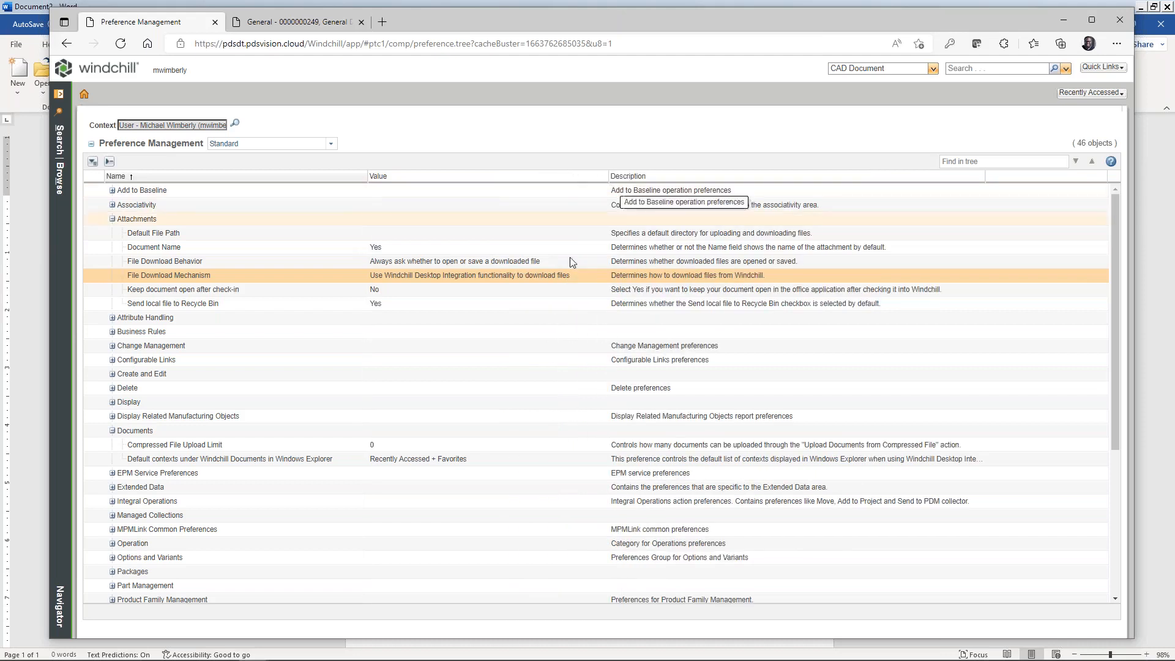
right_click(486, 276)
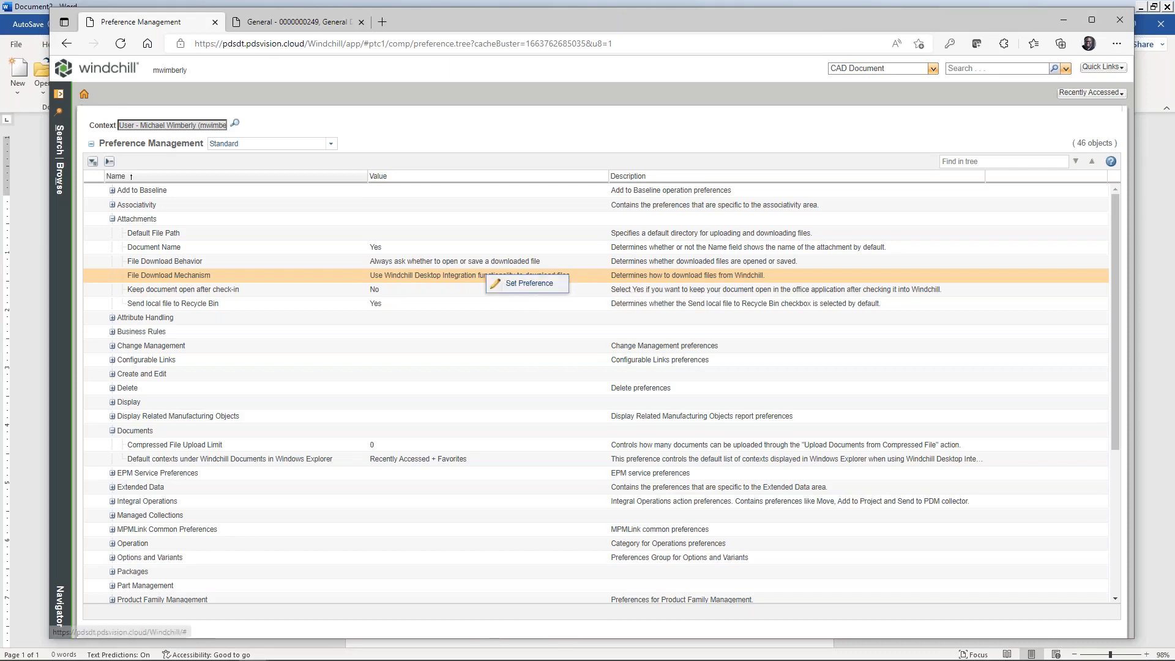
click(524, 286)
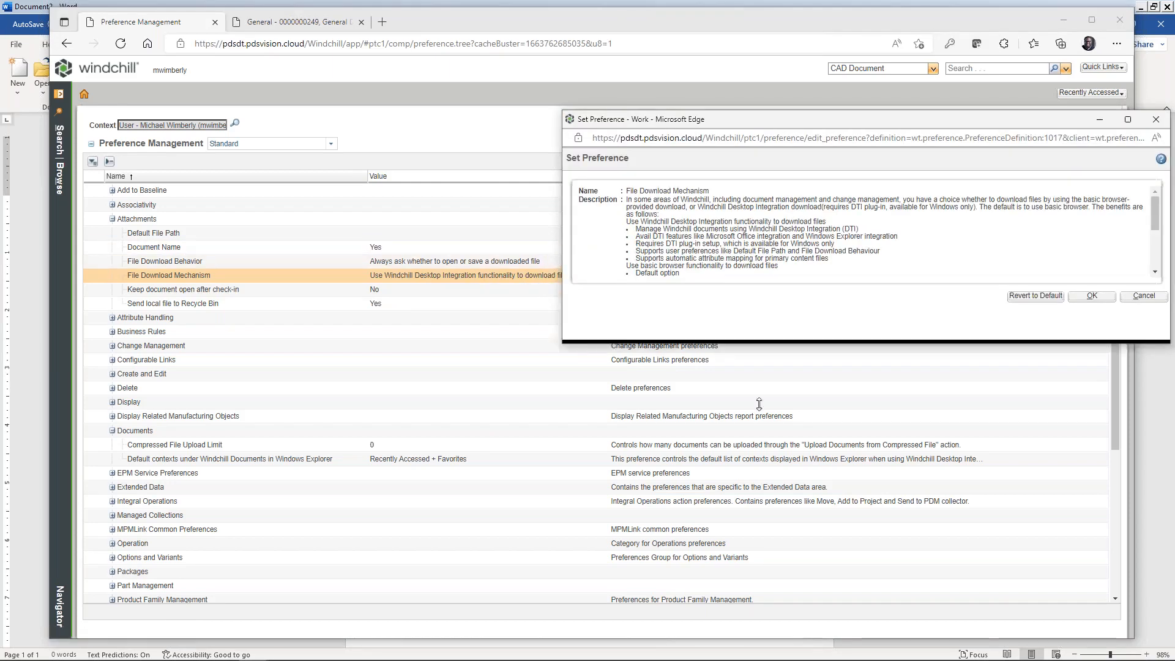
click(834, 321)
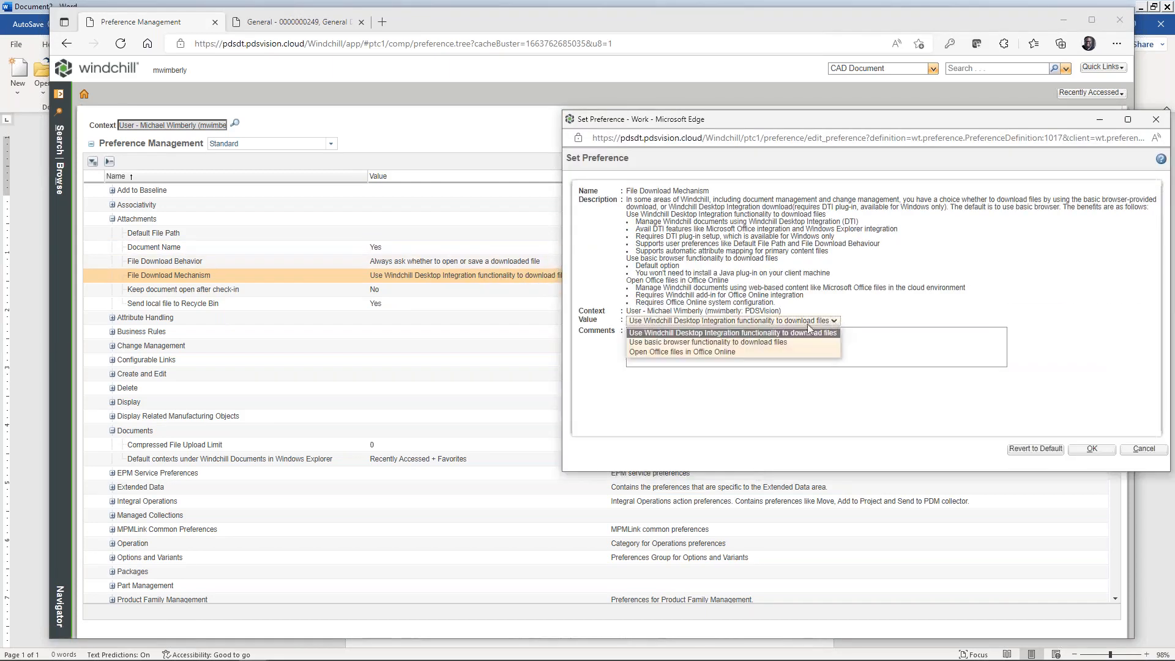
click(739, 343)
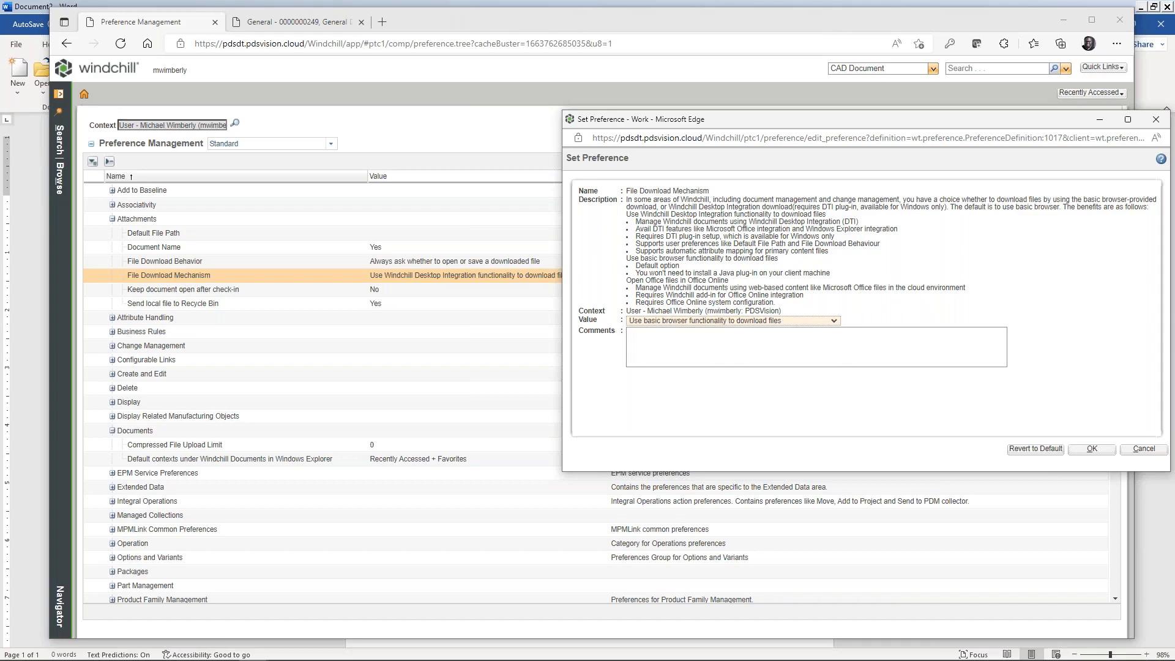
click(1101, 451)
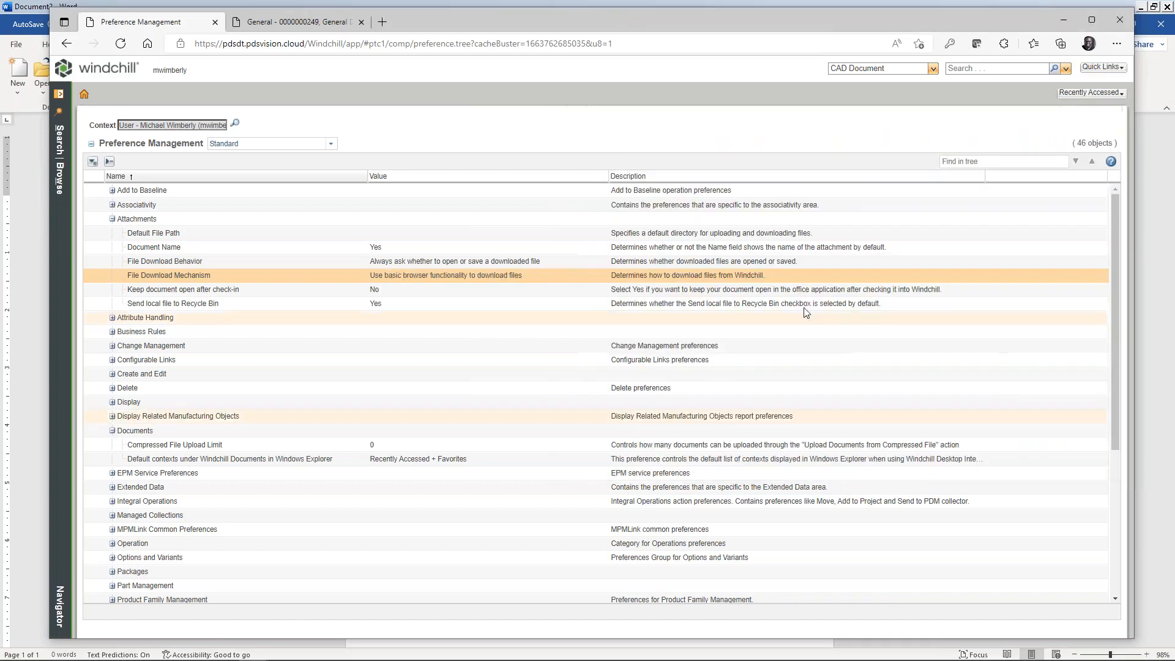
Return to the General Document's version history and download the Word file of version A.1
click(297, 22)
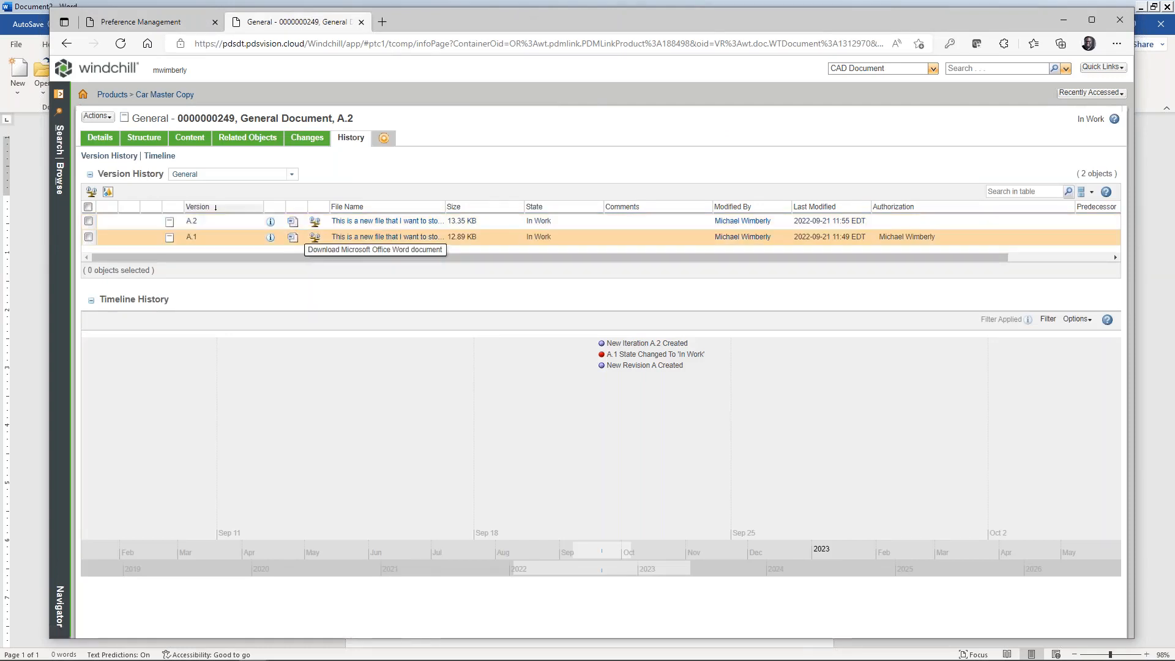
click(293, 239)
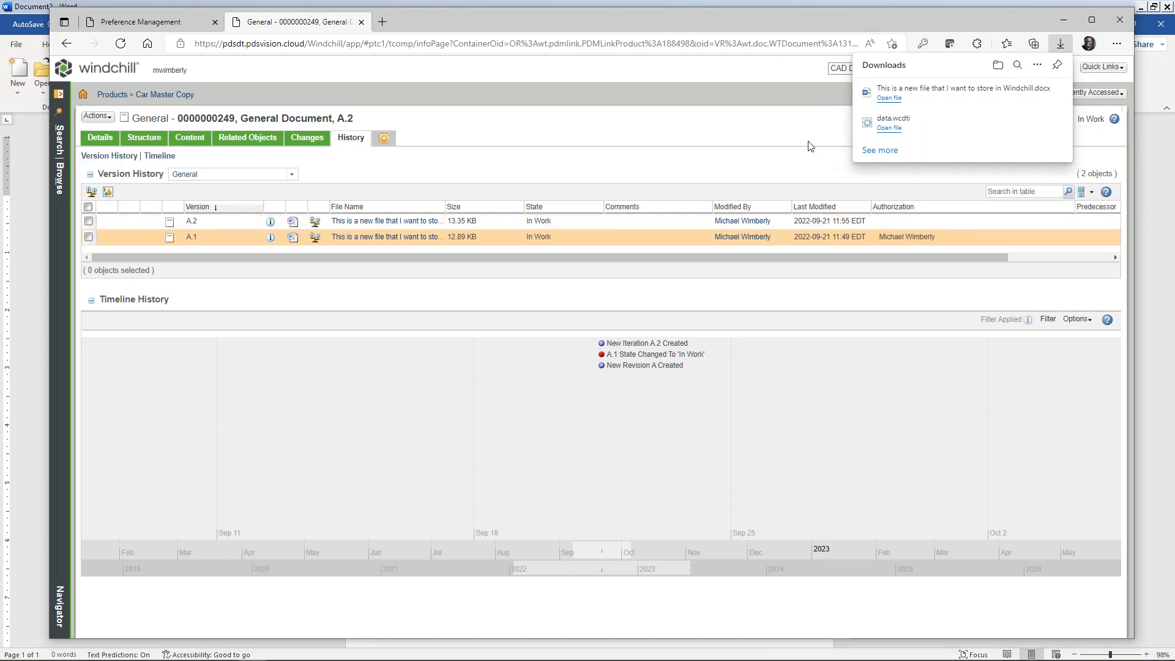
click(748, 72)
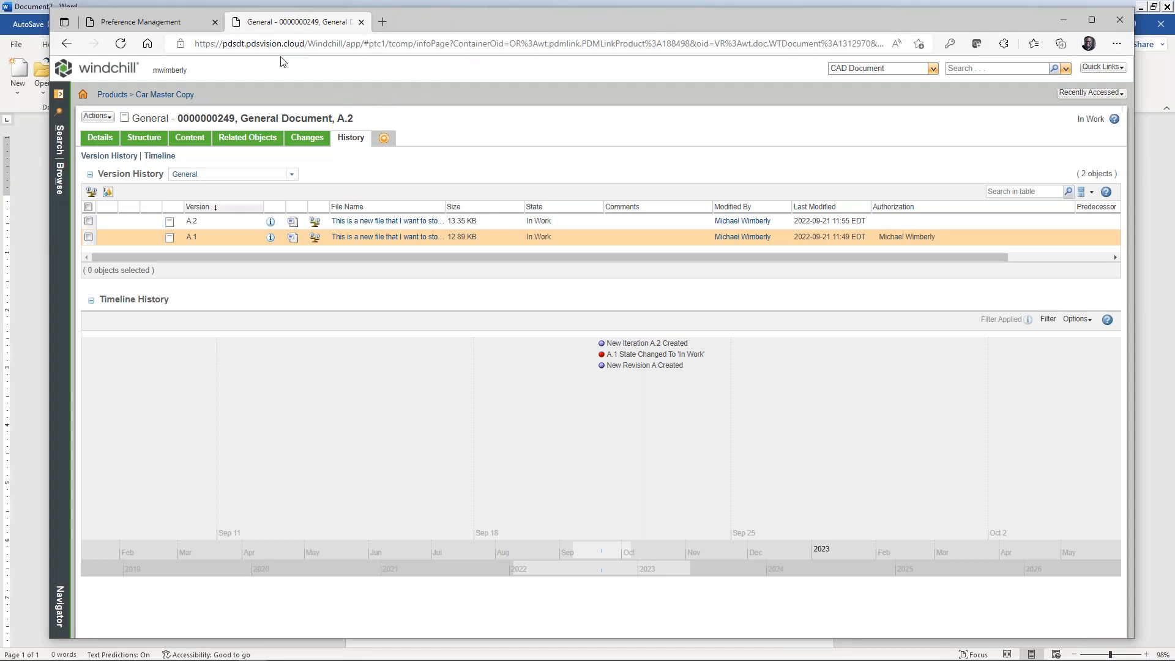
Open the Documents folder under MW_Updates in Car Master Copy and start a new document of type Minutes
click(157, 95)
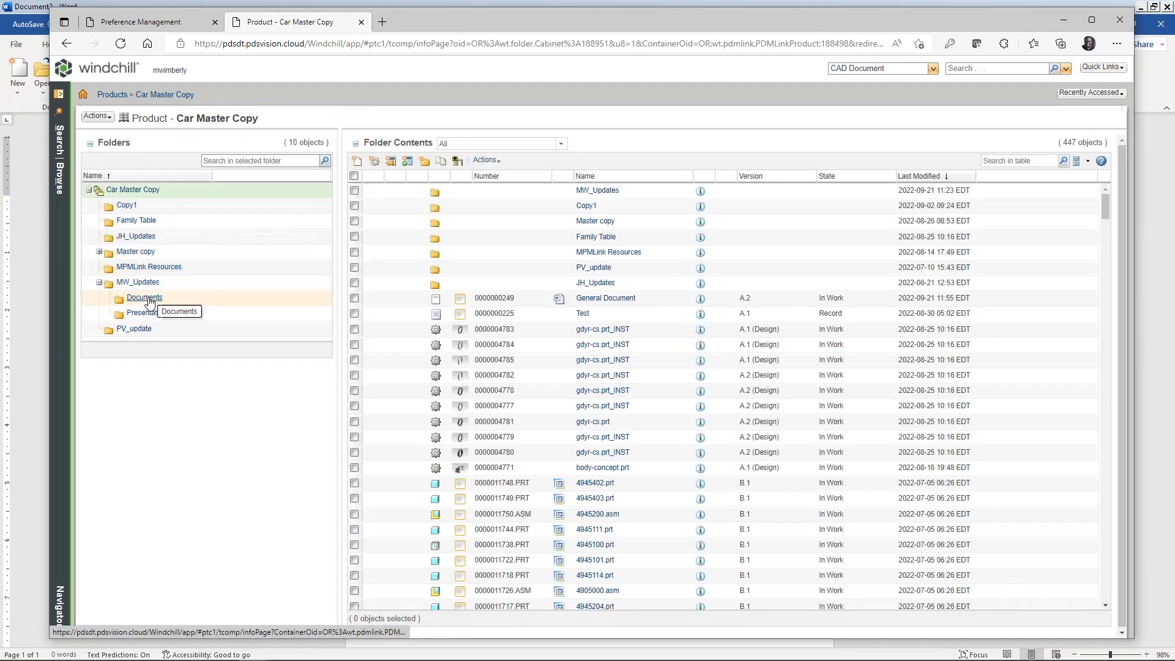
click(147, 298)
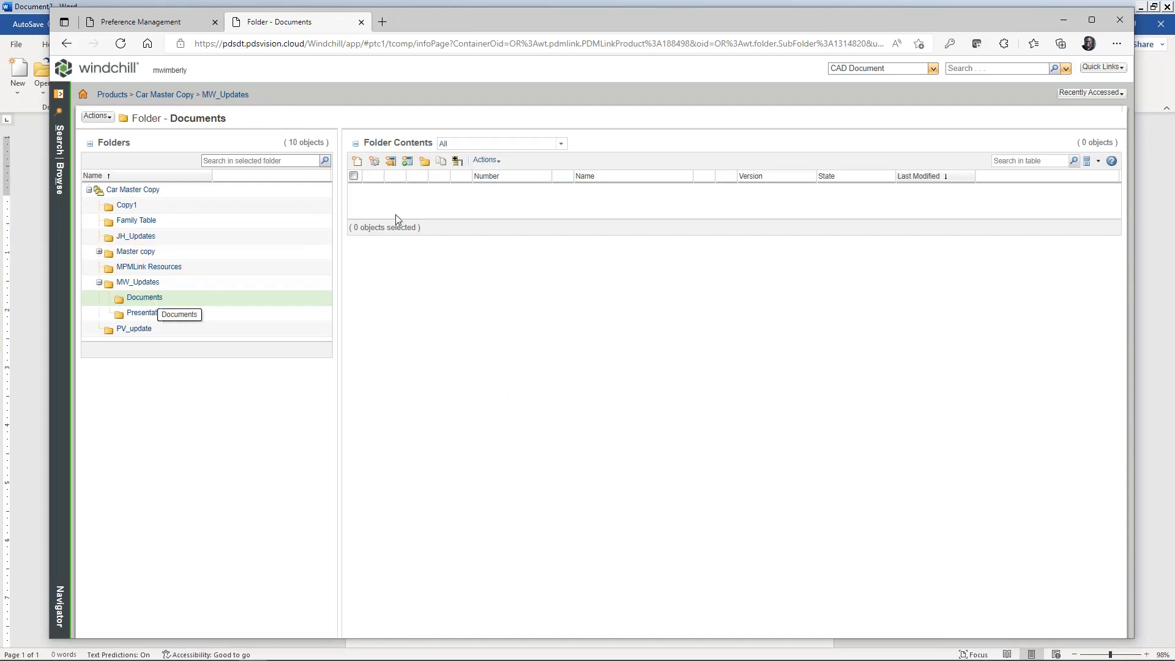
click(357, 162)
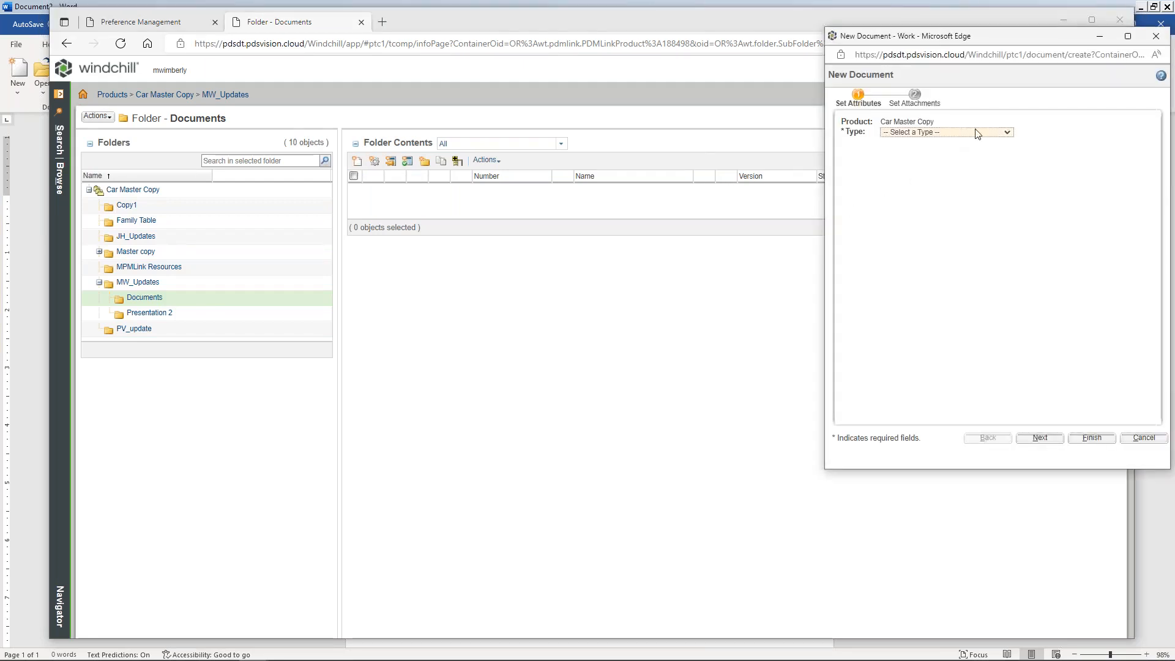
click(1009, 133)
scroll(972, 207, down, 1)
scroll(972, 208, down, 3)
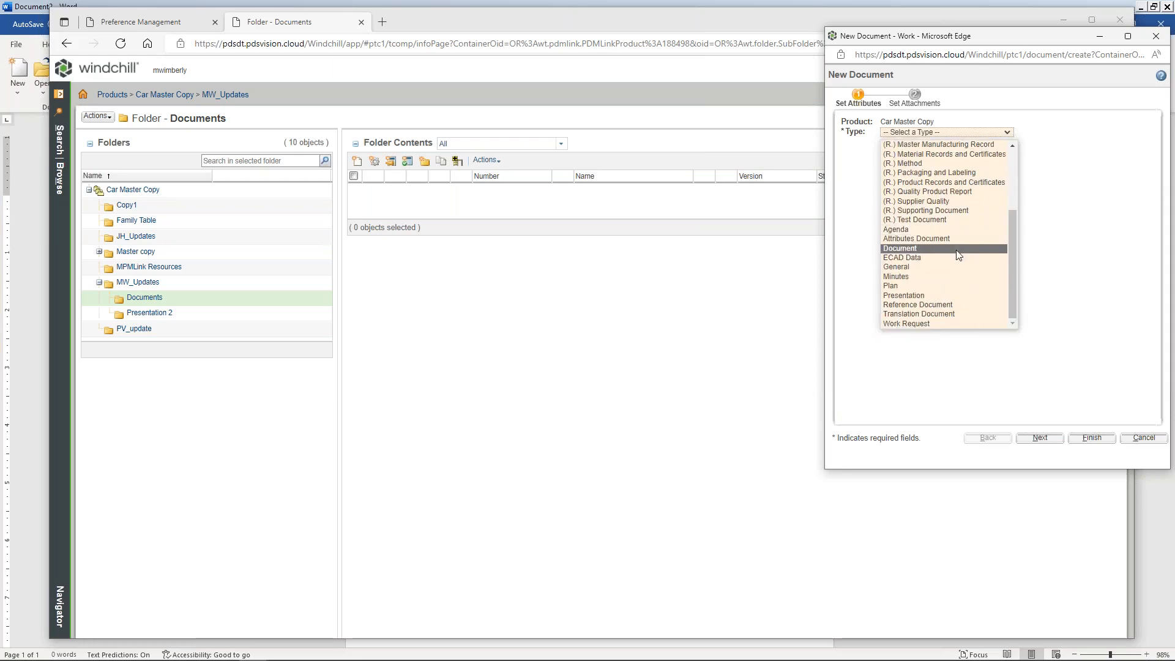
click(938, 279)
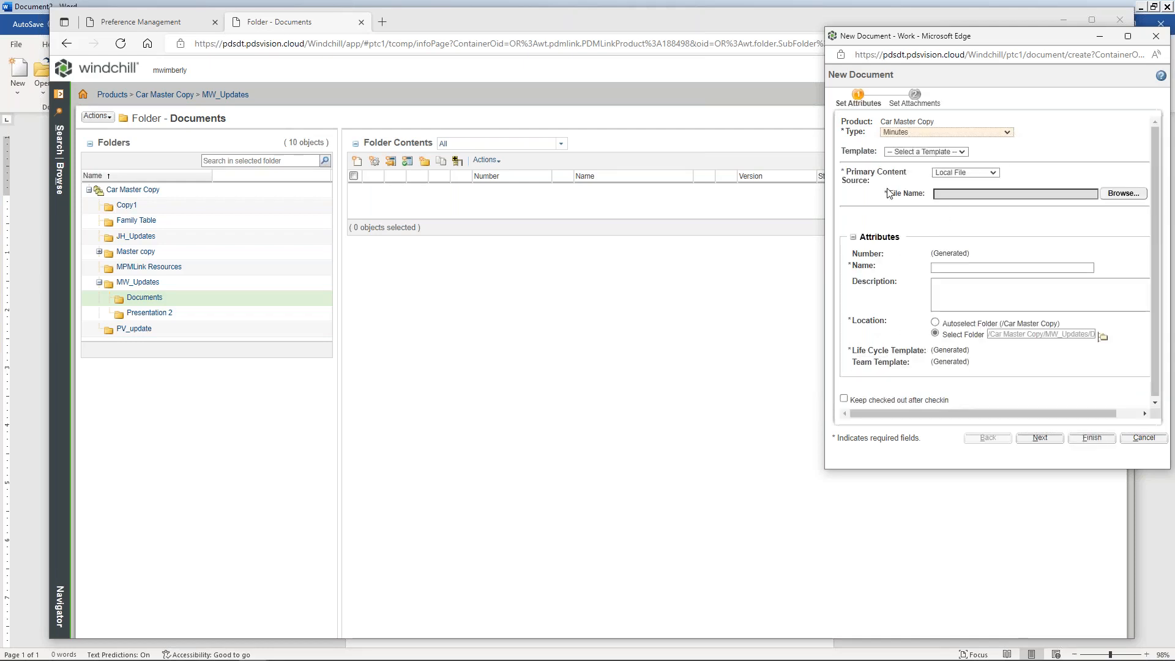
drag(937, 38, 759, 35)
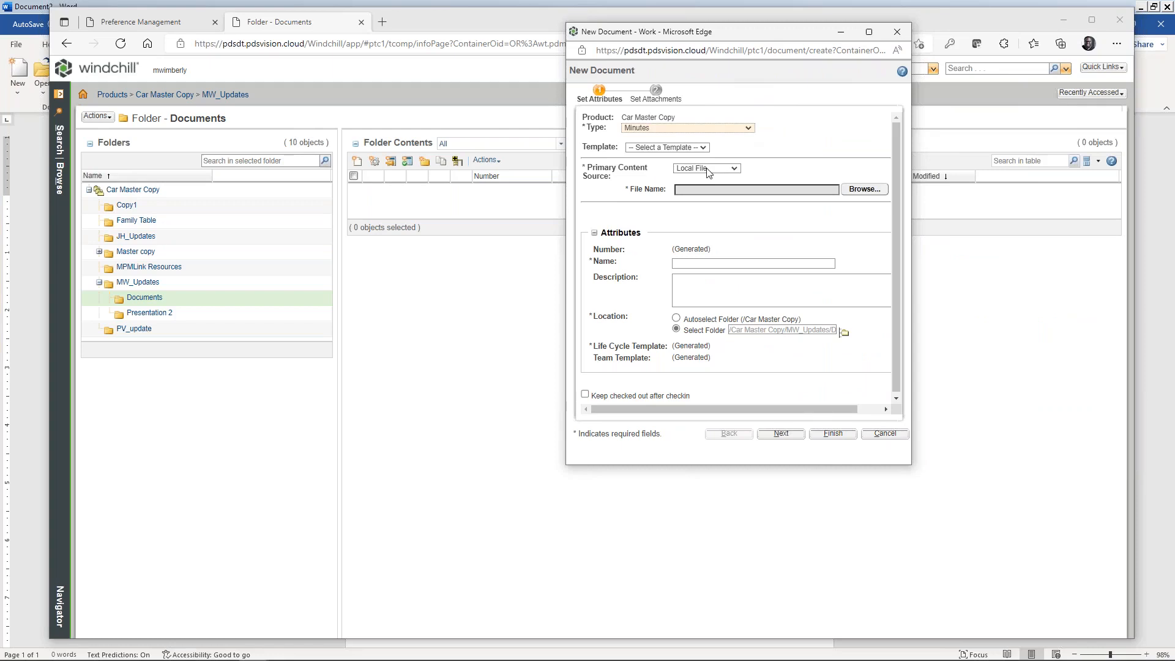
Set the primary content source to URL Link and fill in the PDSVISION YouTube channel's address, copied from its browser page
click(736, 171)
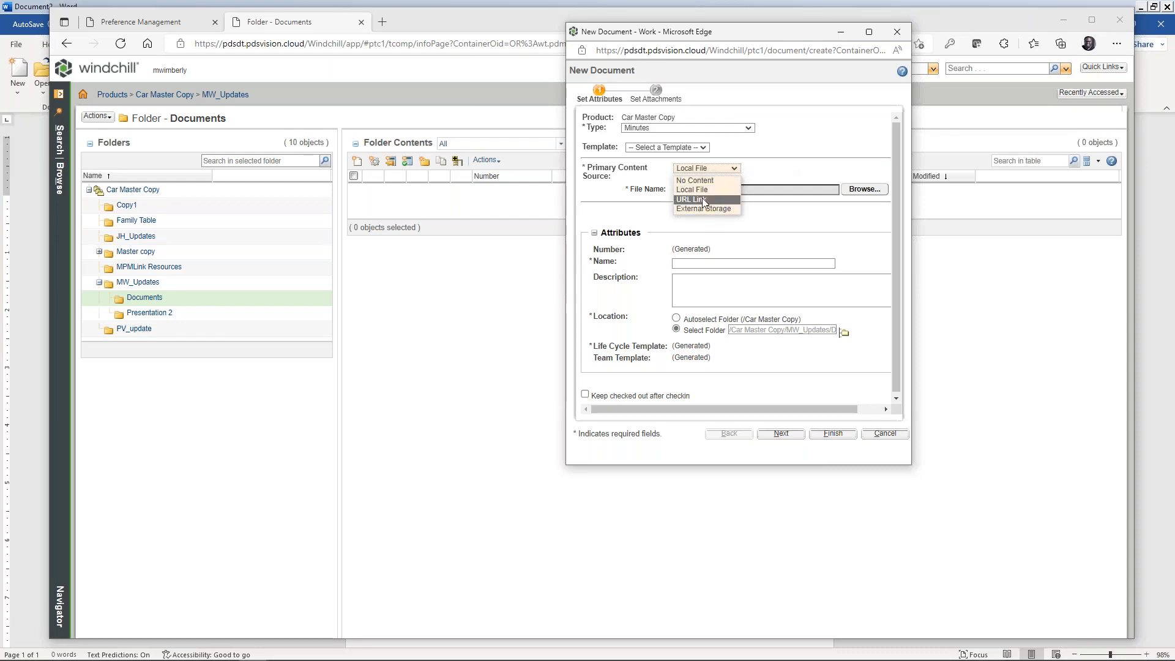
click(704, 201)
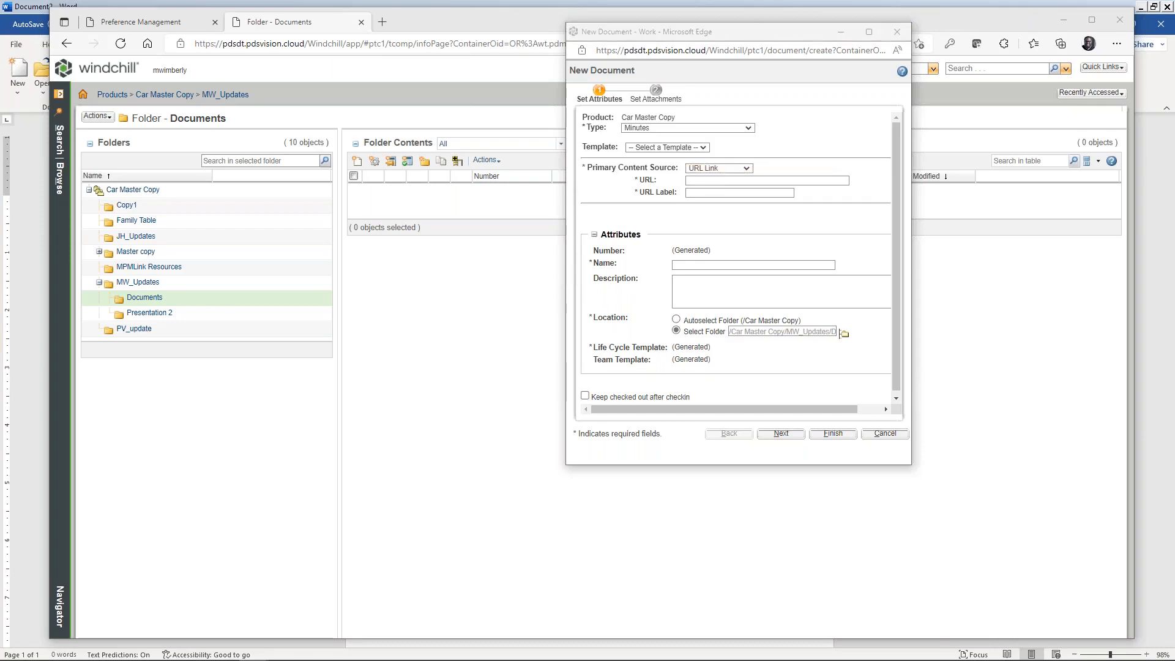
drag(1174, 24, 1014, 41)
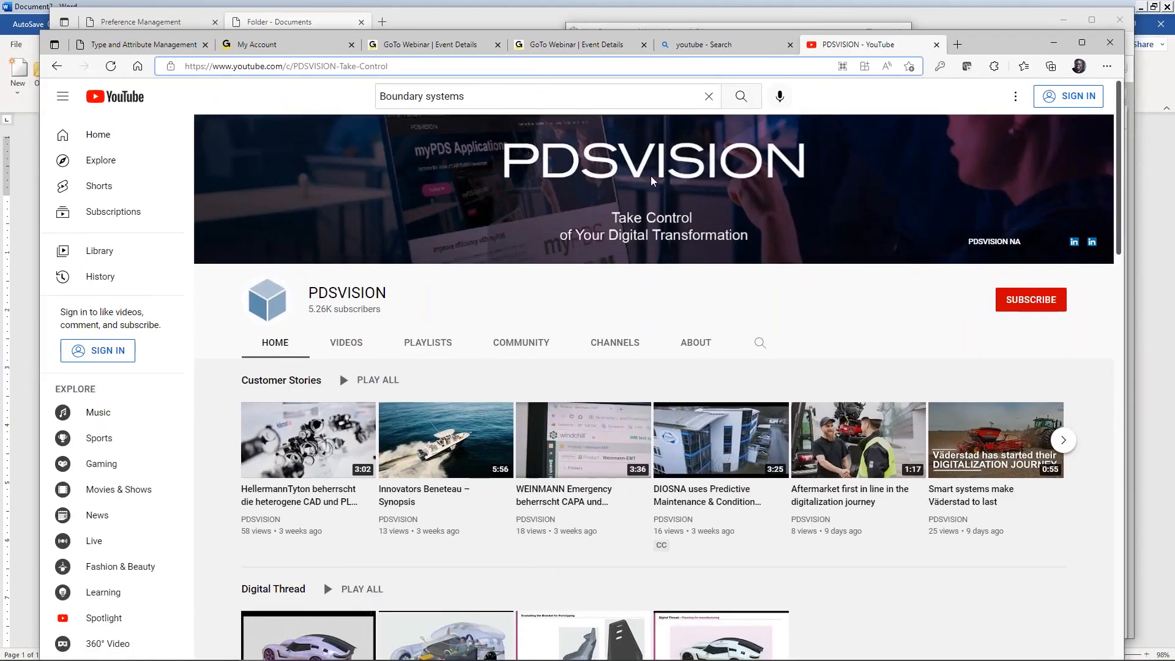
triple_click(414, 68)
key(ctrl+c)
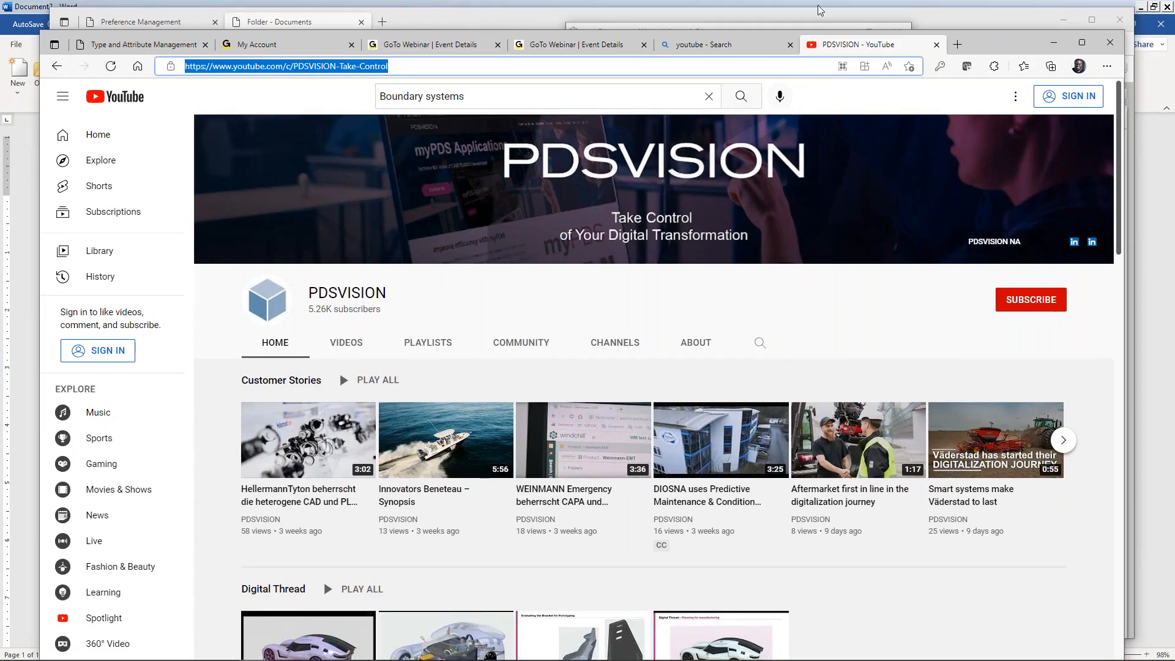
click(1054, 42)
click(716, 180)
key(ctrl+v)
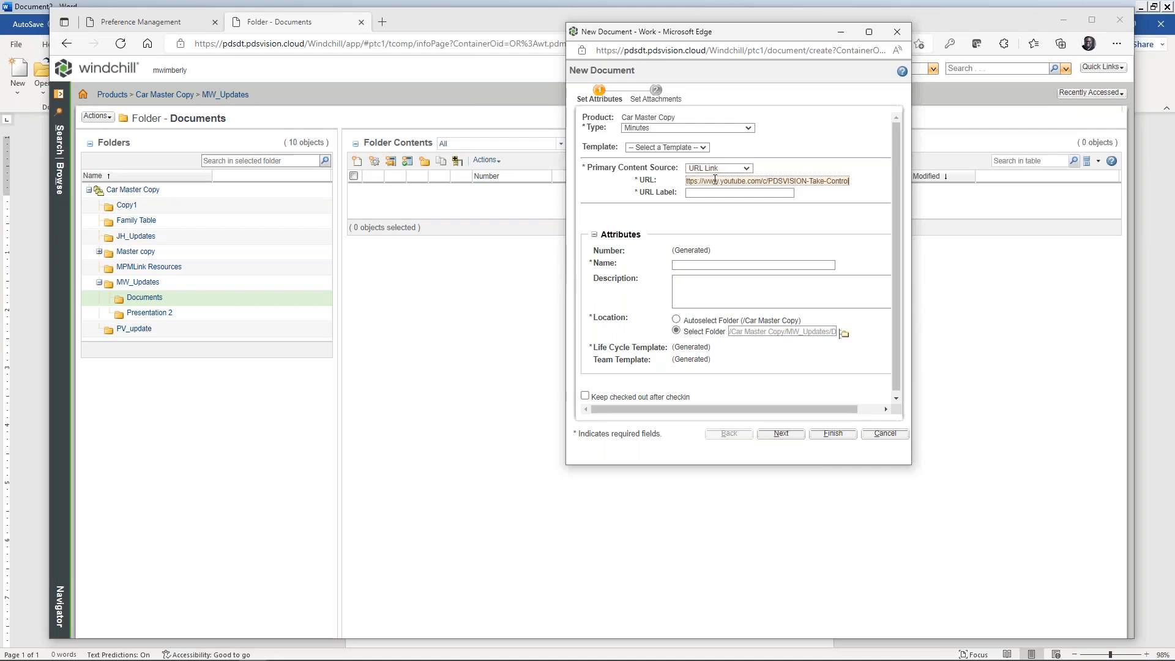
Enter "PDS YouTube" as both the URL label and the document name, and finish creating the document
click(718, 194)
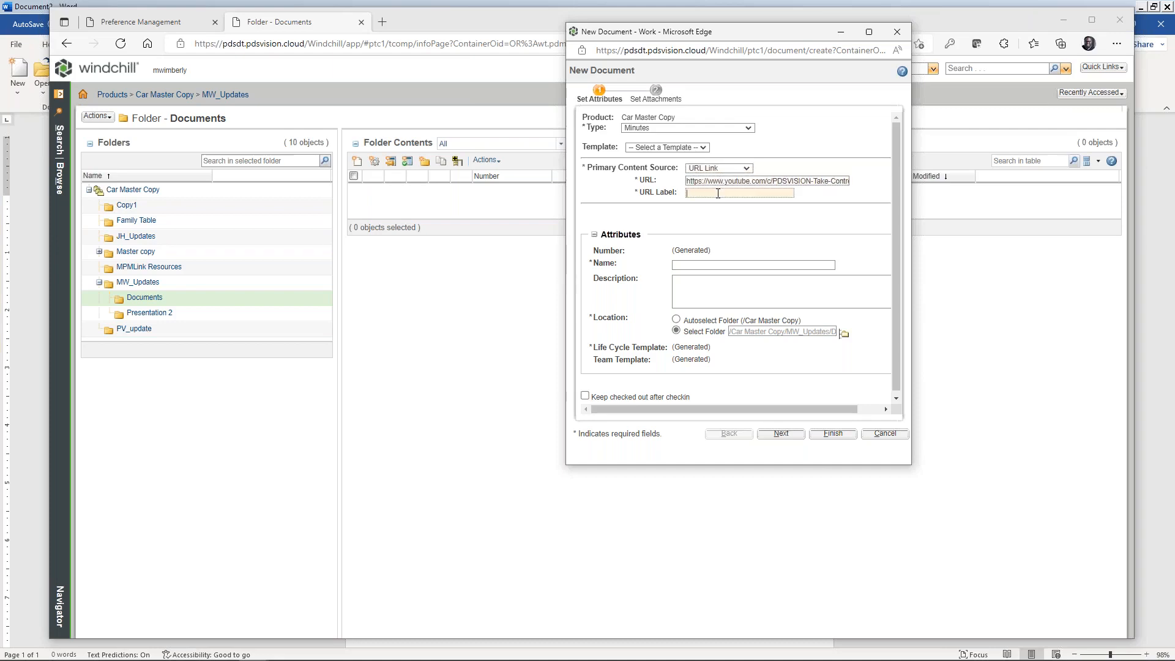
text(PDS)
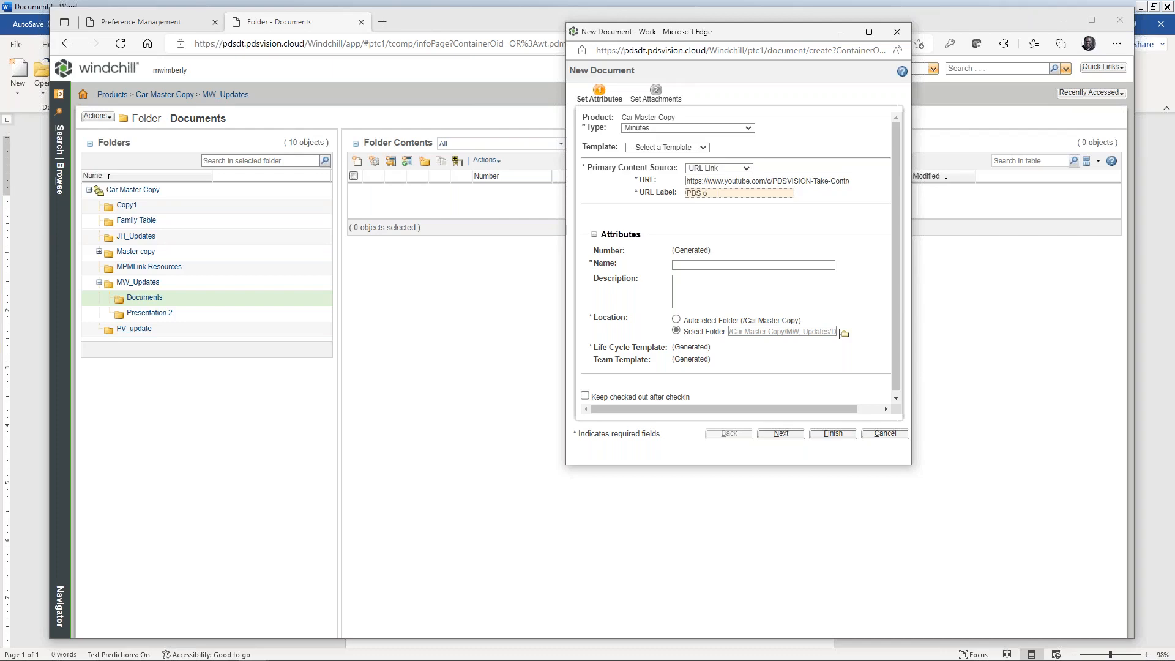
text( YouTube)
click(732, 264)
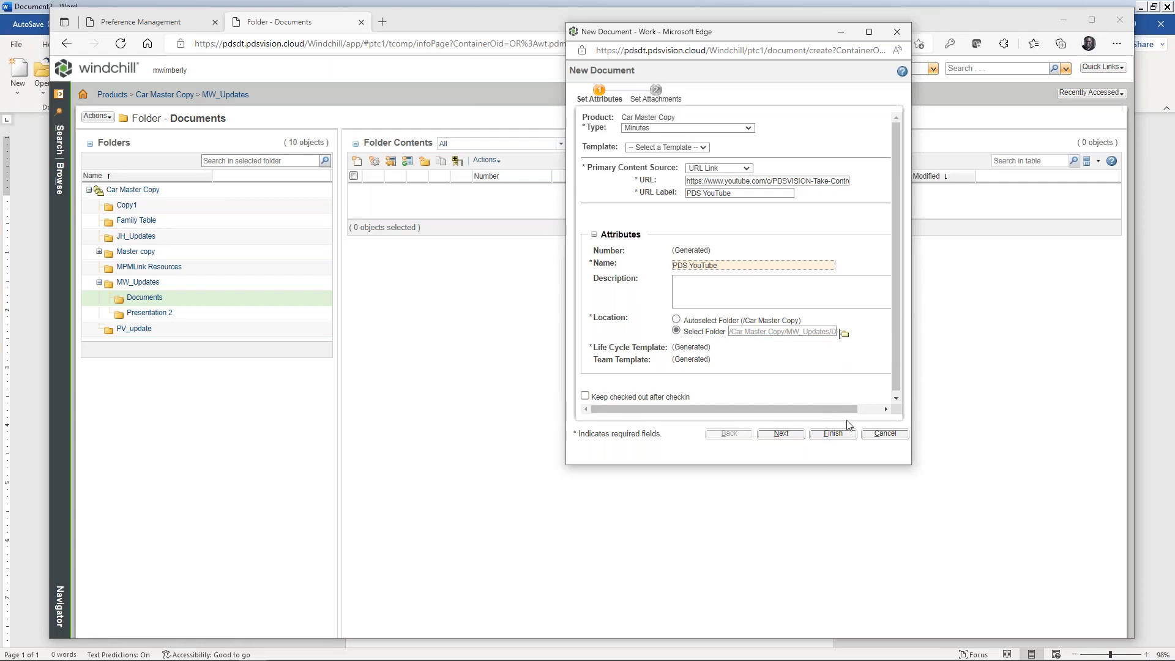
click(833, 434)
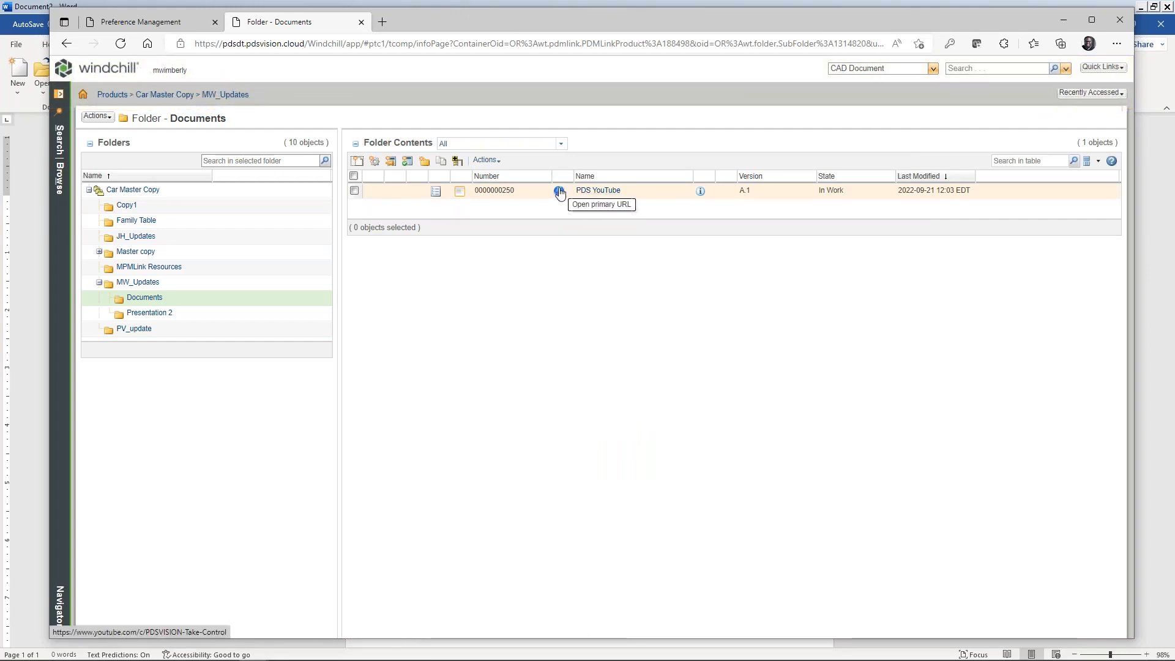
Open the PDS YouTube document's primary URL to check the link, and return to the Documents folder
click(559, 193)
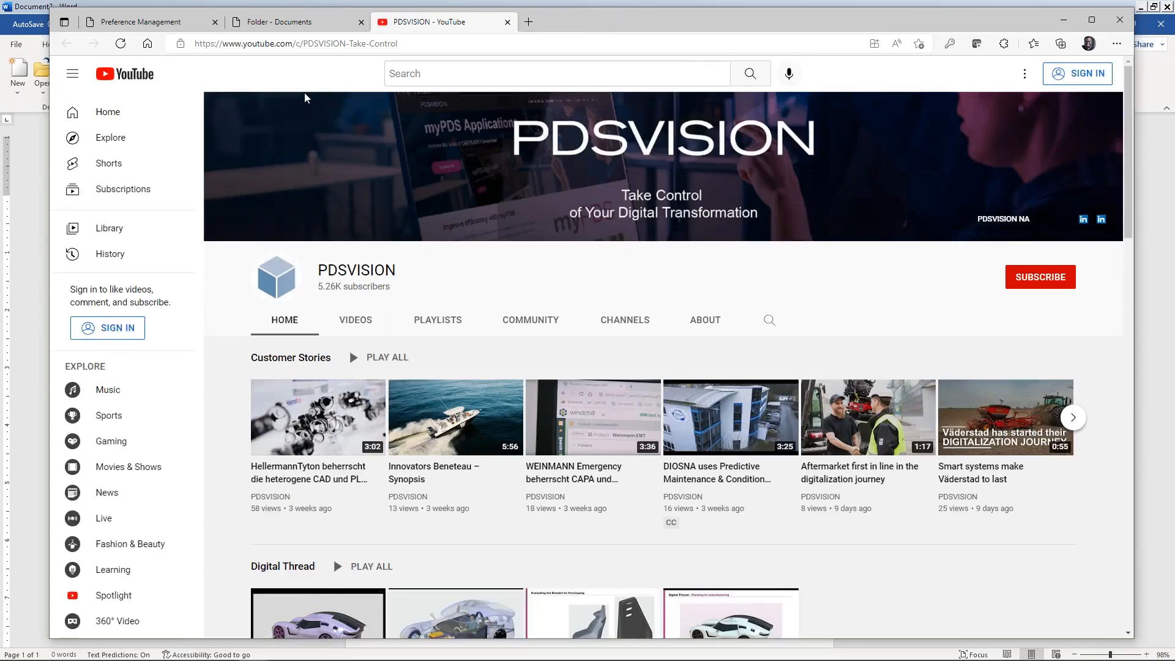
click(304, 25)
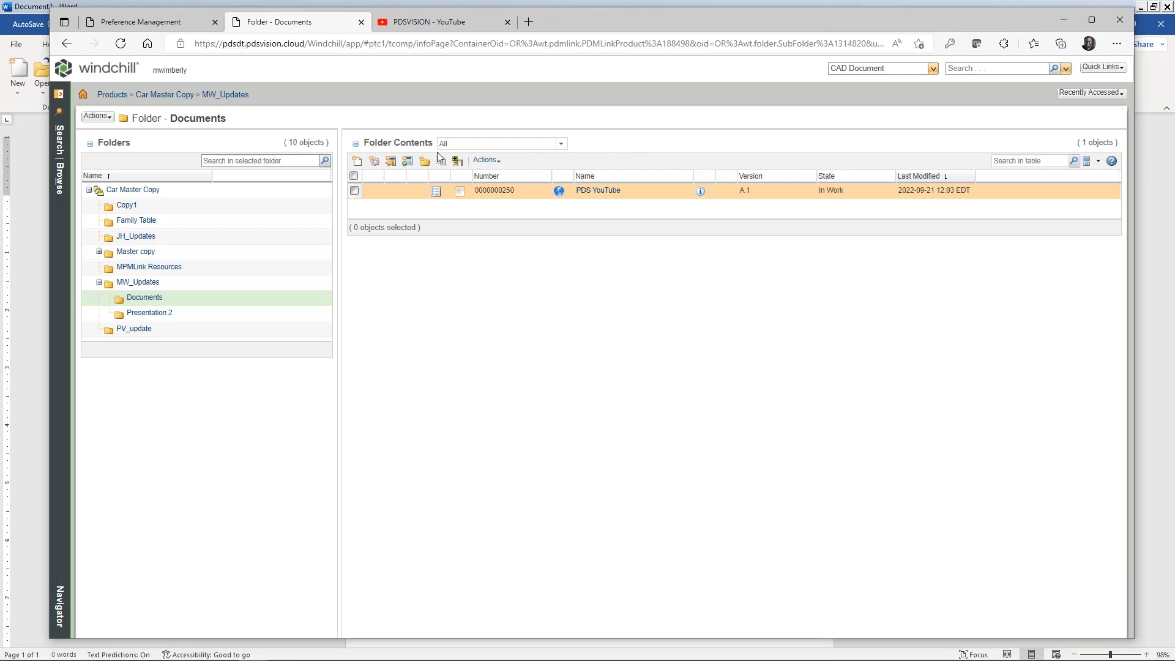
Start another new document in the Documents folder and set its type to Presentation to view the required fields
click(358, 162)
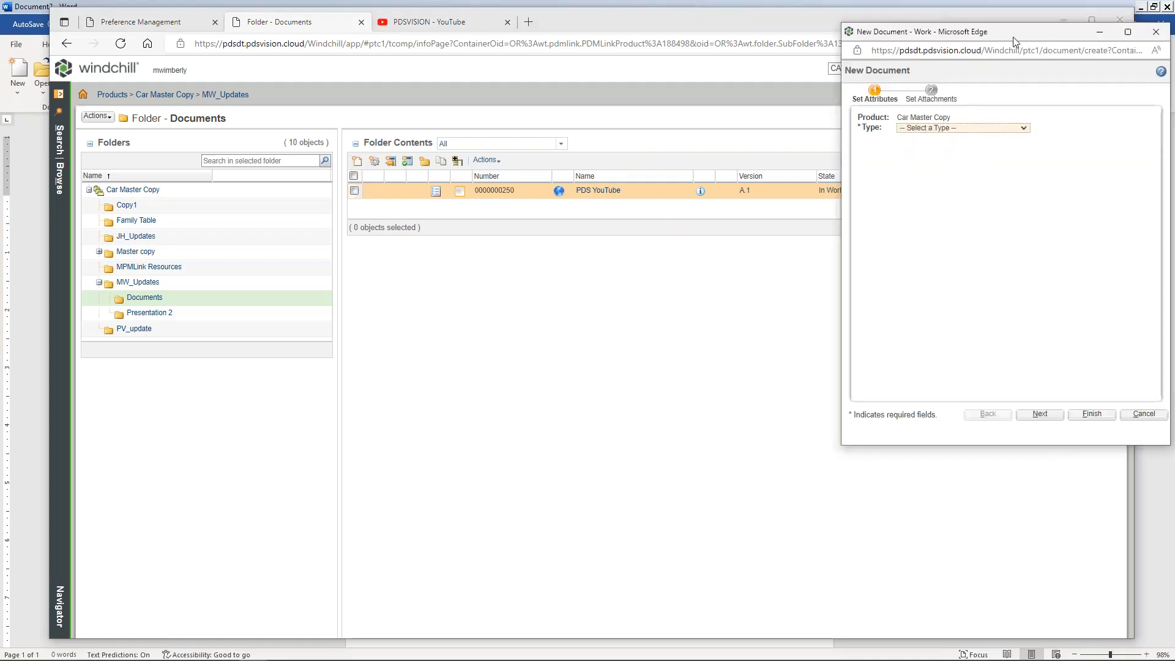
drag(994, 41, 748, 67)
click(777, 155)
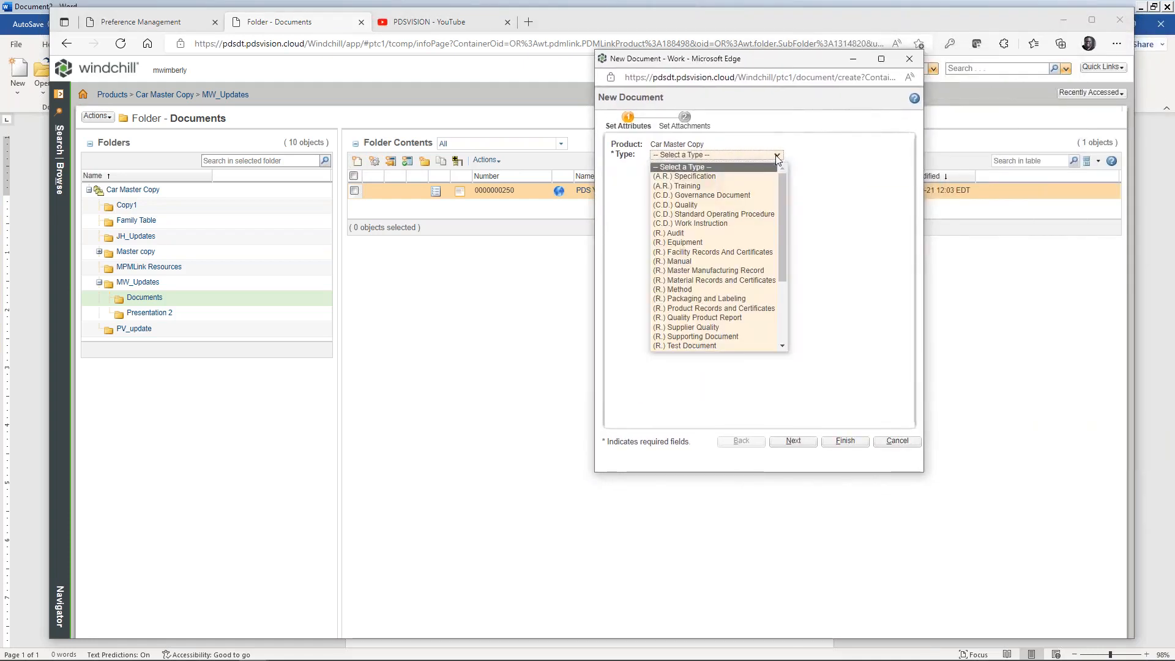
scroll(702, 292, down, 2)
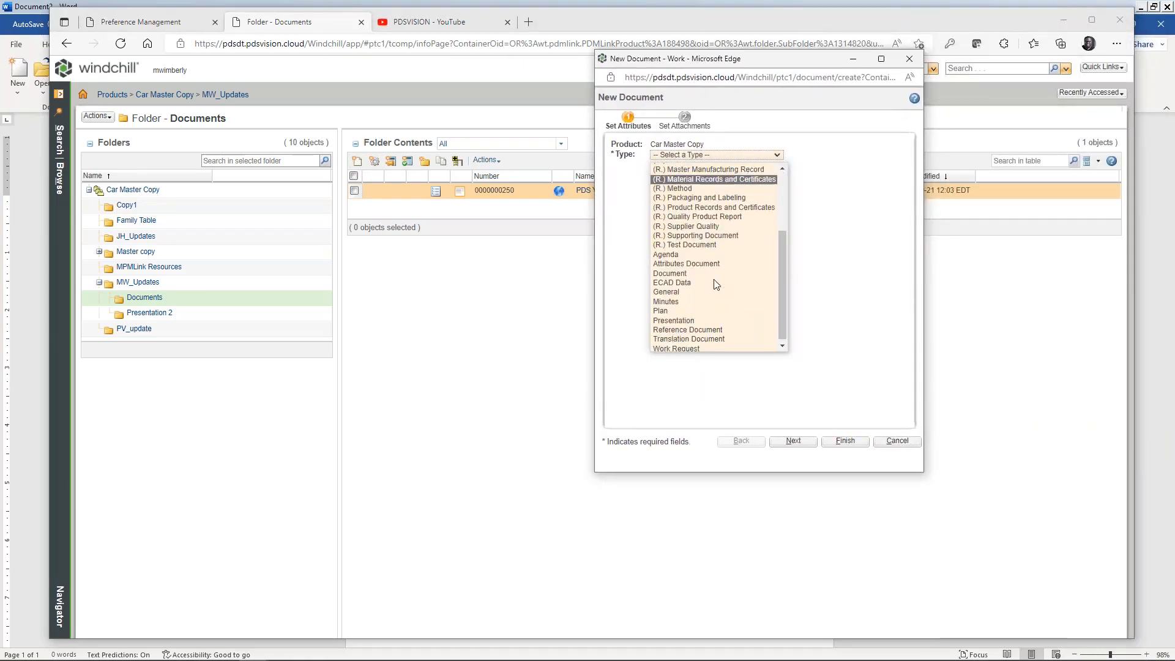
click(693, 319)
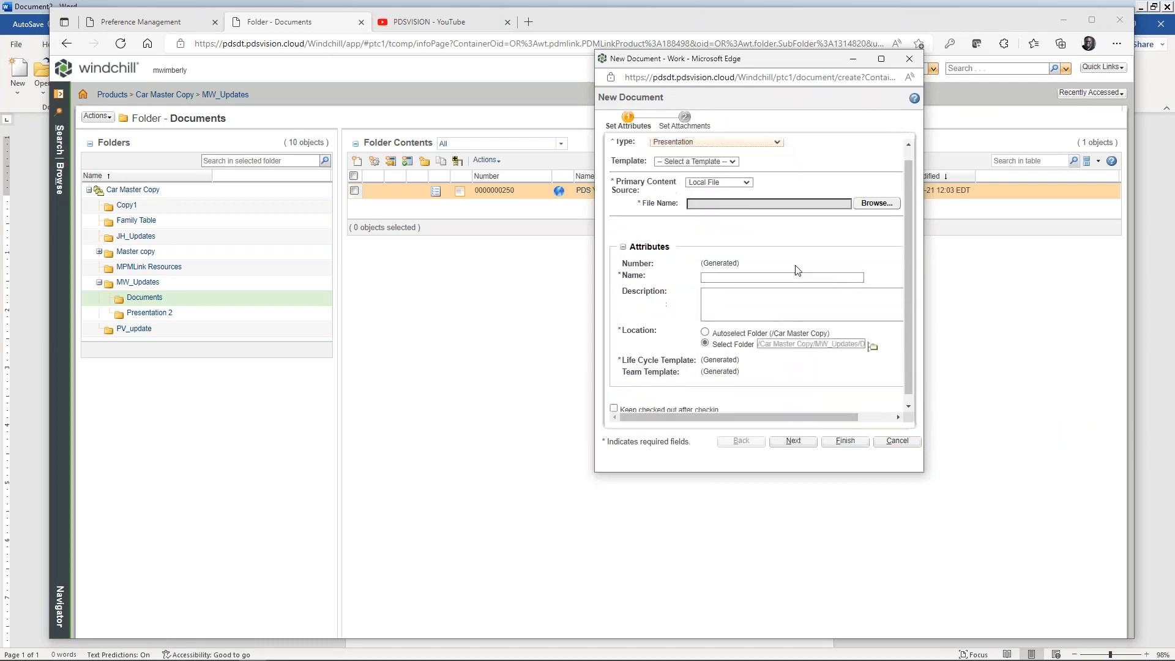
scroll(779, 313, up, 1)
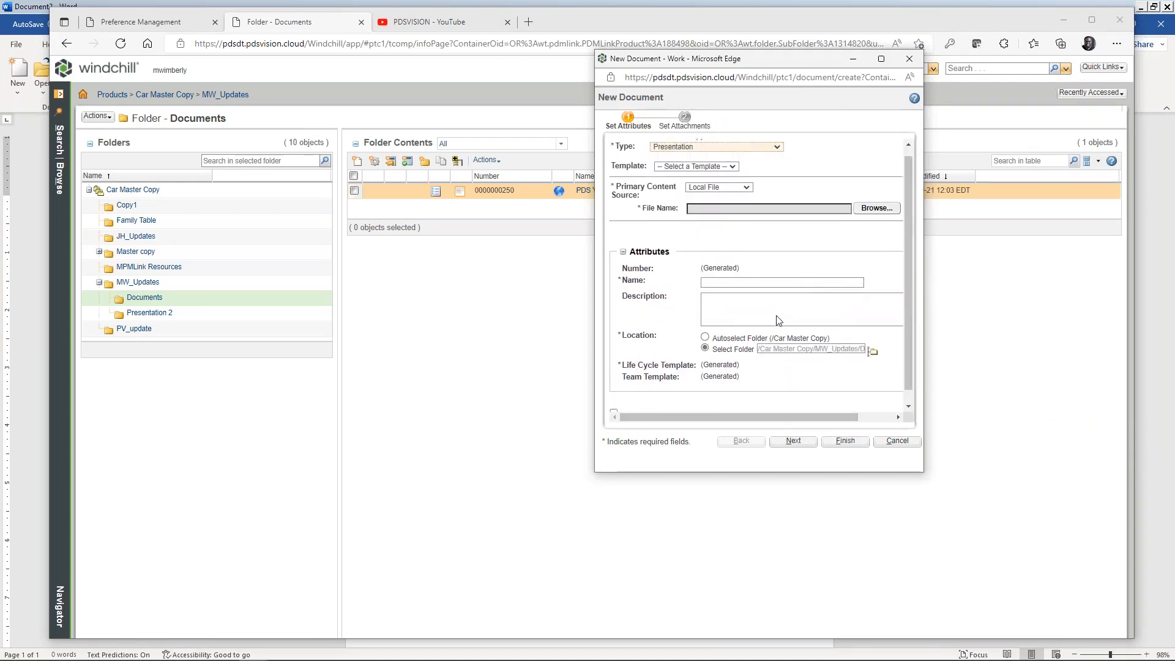
Switch the new document's type to (R.) Supplier Quality, (A.R.) Training and finally Work Request to compare their attribute forms
click(777, 156)
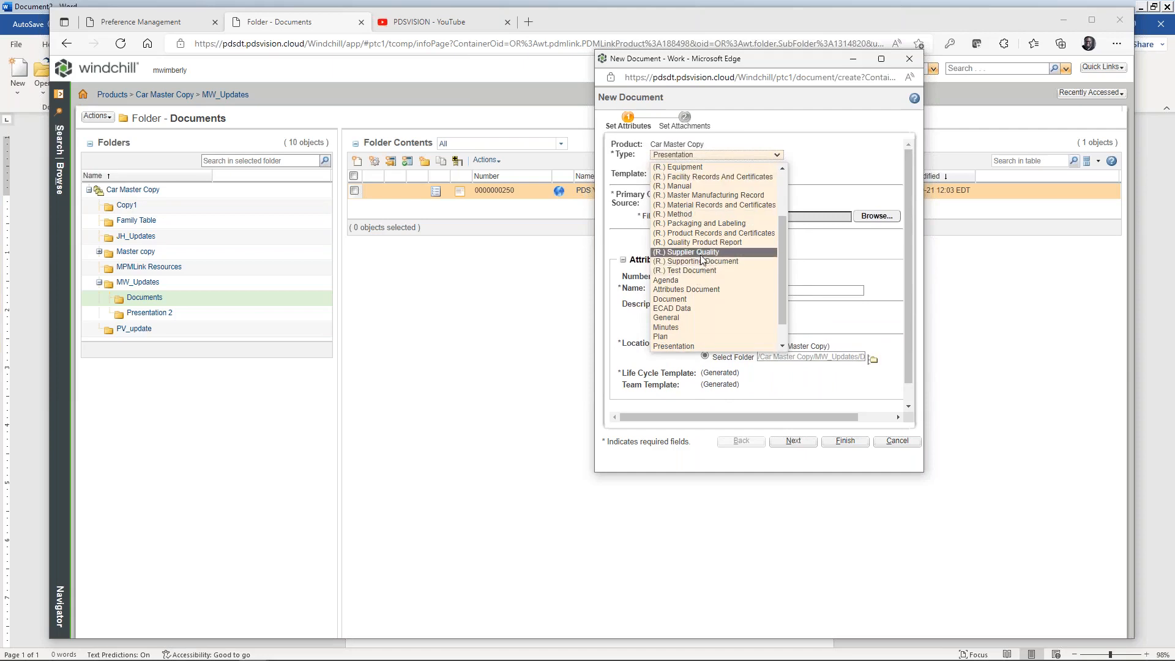
click(793, 260)
scroll(800, 263, down, 1)
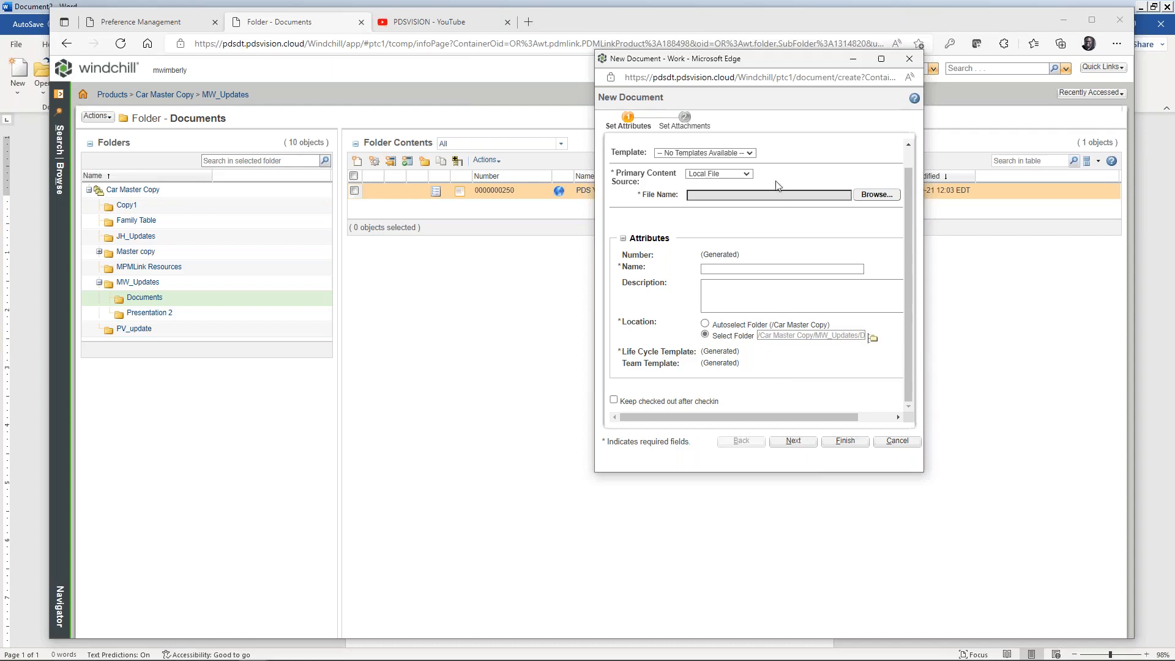
scroll(769, 179, up, 1)
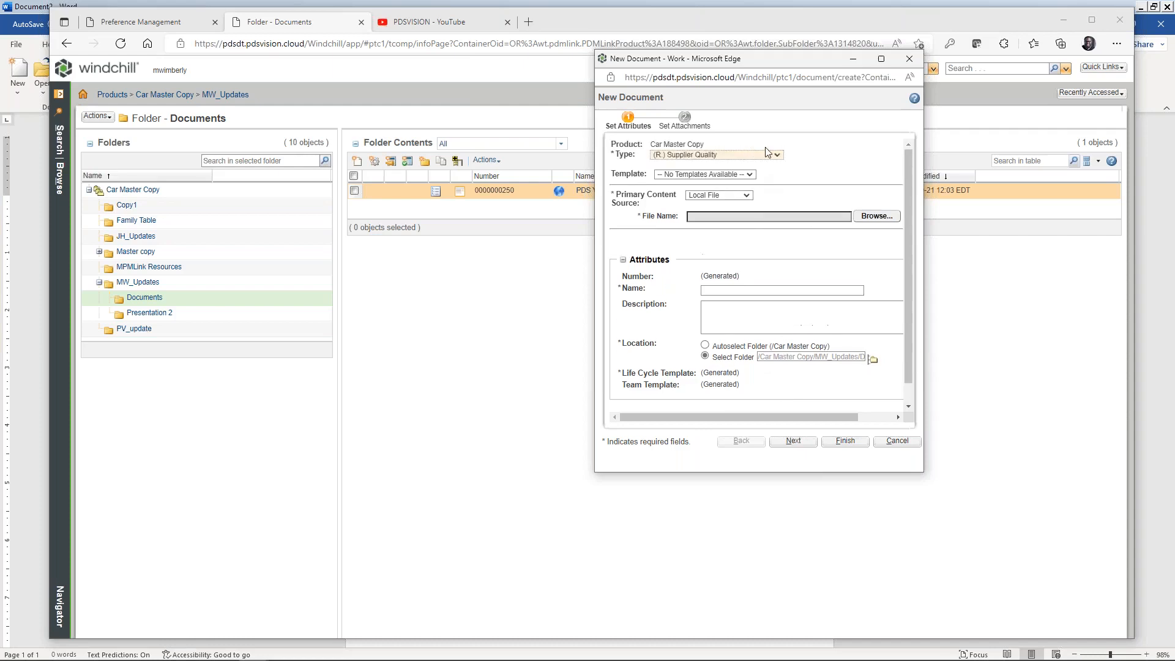
click(777, 155)
click(704, 186)
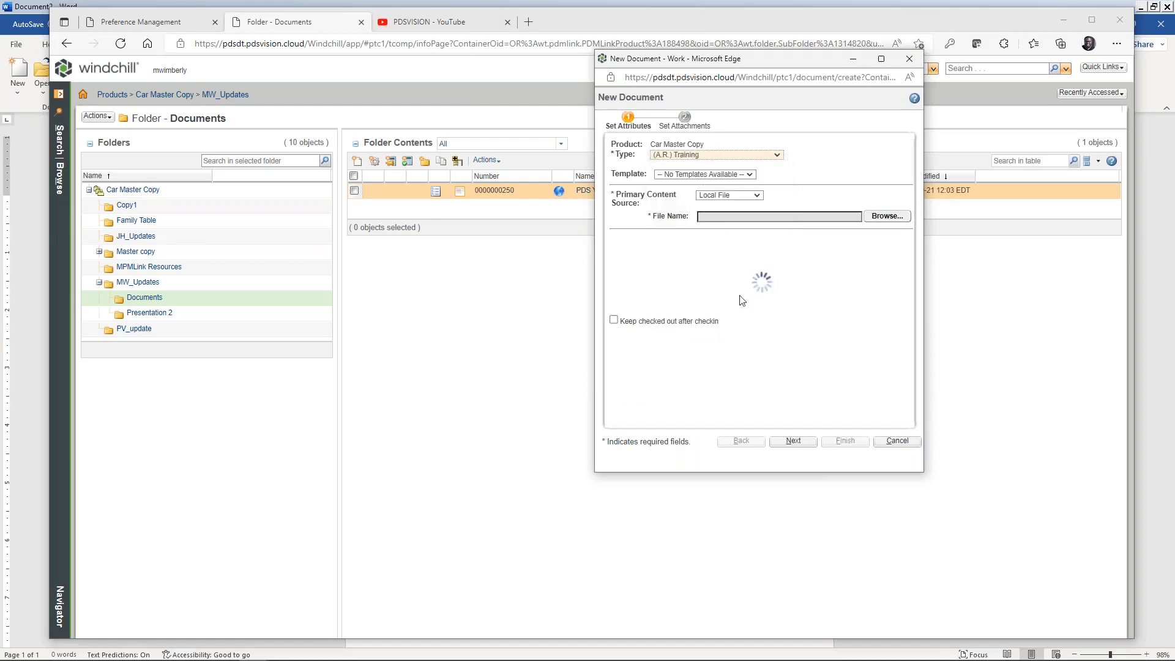
click(776, 155)
scroll(710, 294, down, 5)
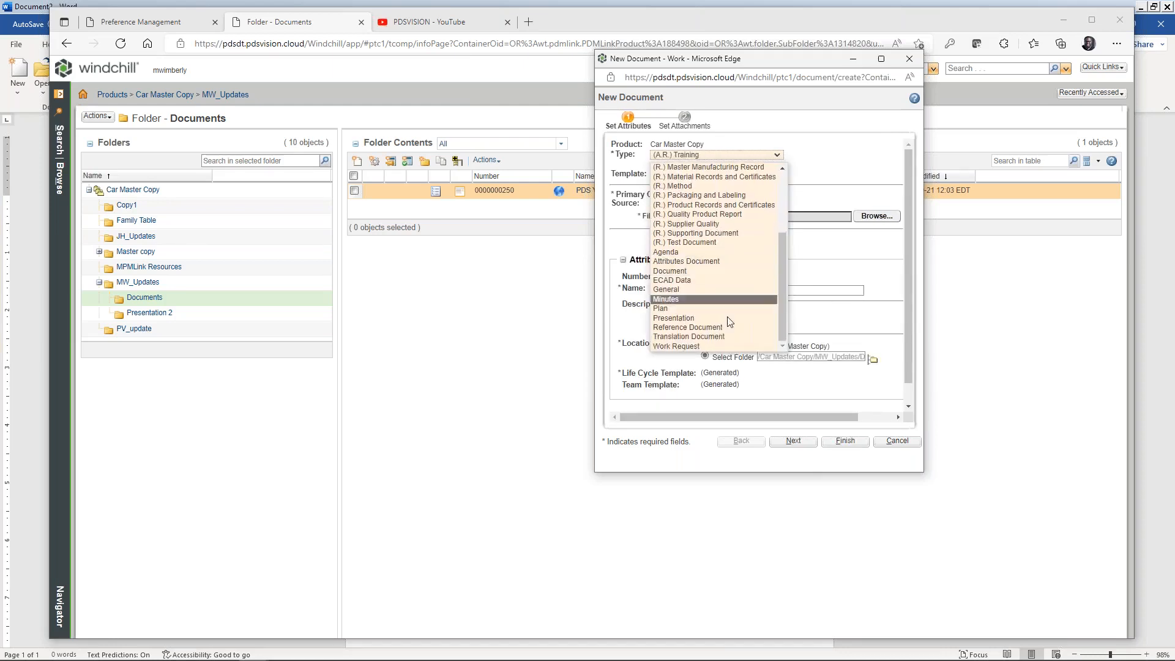
click(707, 347)
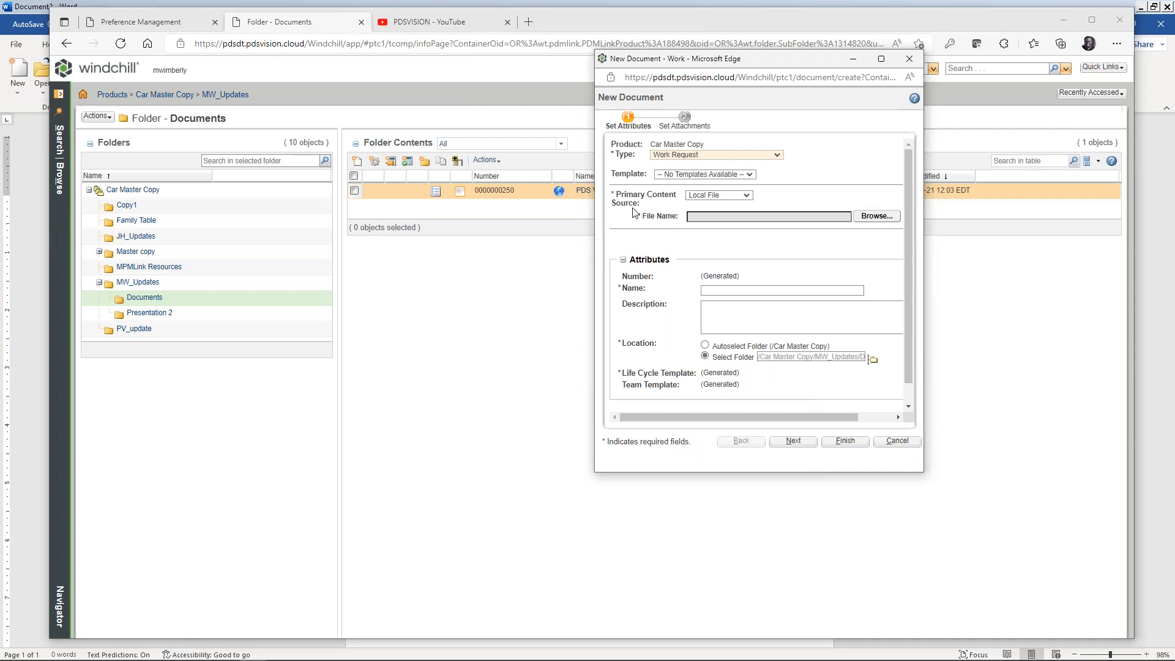
Try to finish the Work Request document with its required fields empty, and cancel its creation
click(846, 442)
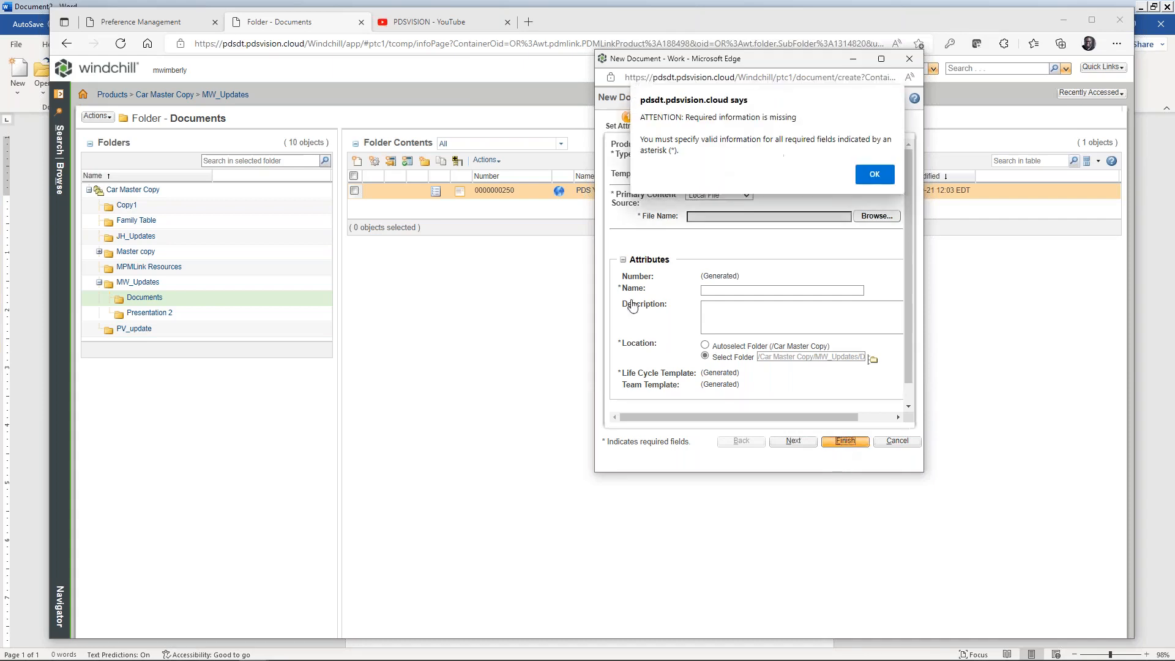
click(863, 174)
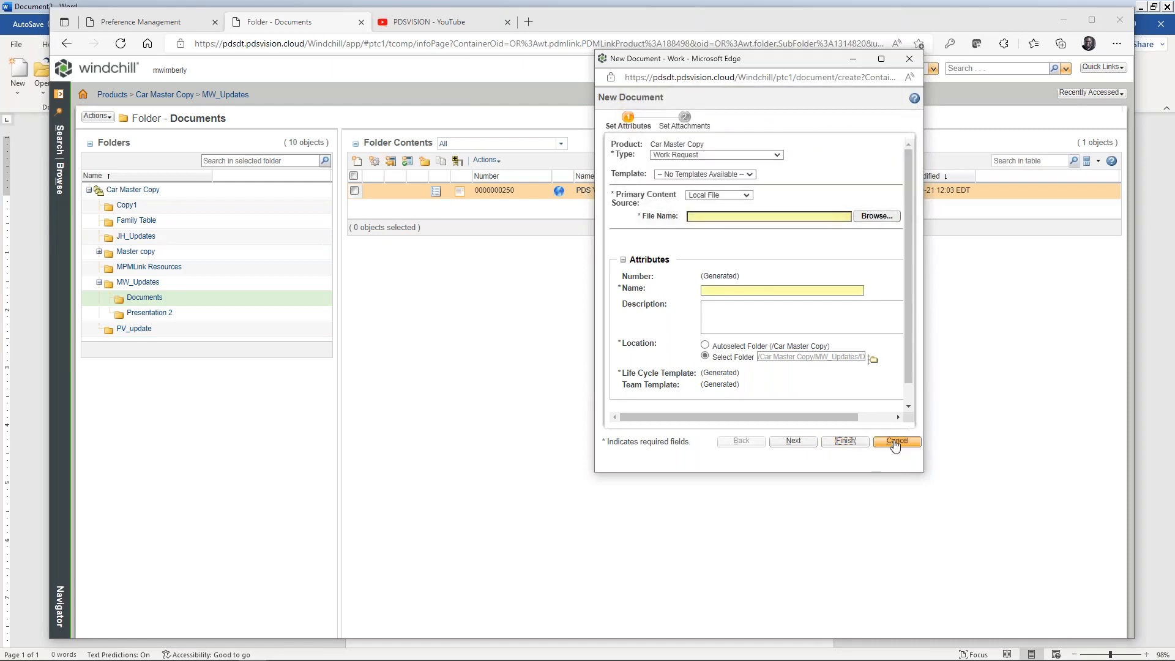
click(896, 442)
Start creating multiple new documents in the Documents folder and set their type to Document
click(498, 160)
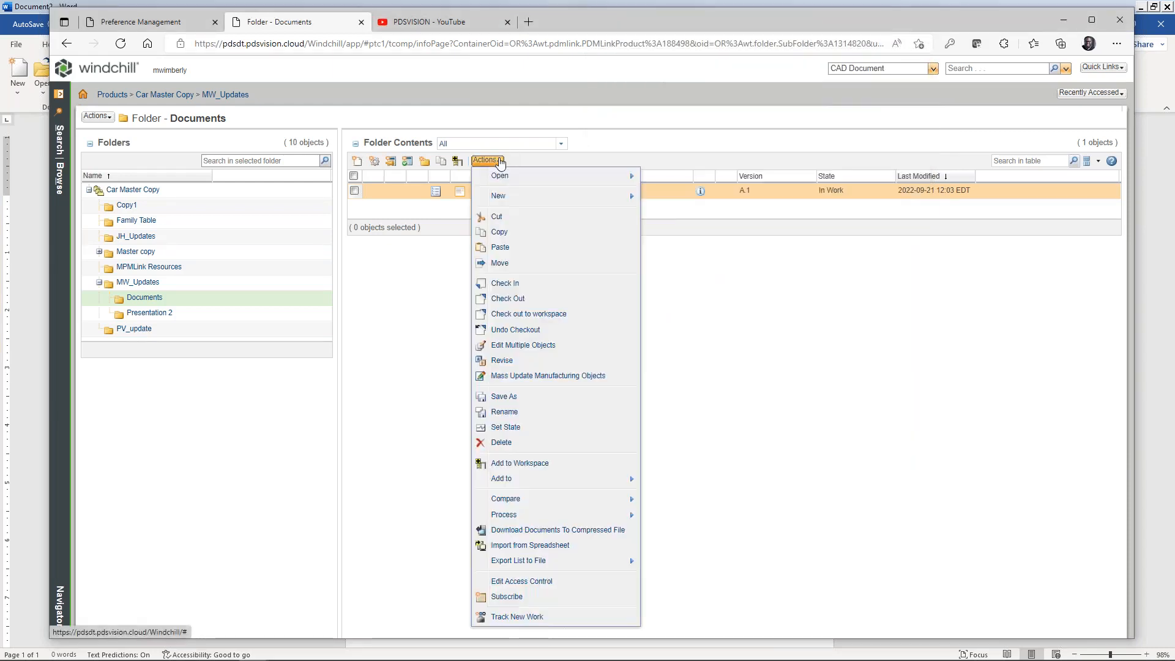
mouse_move(509, 196)
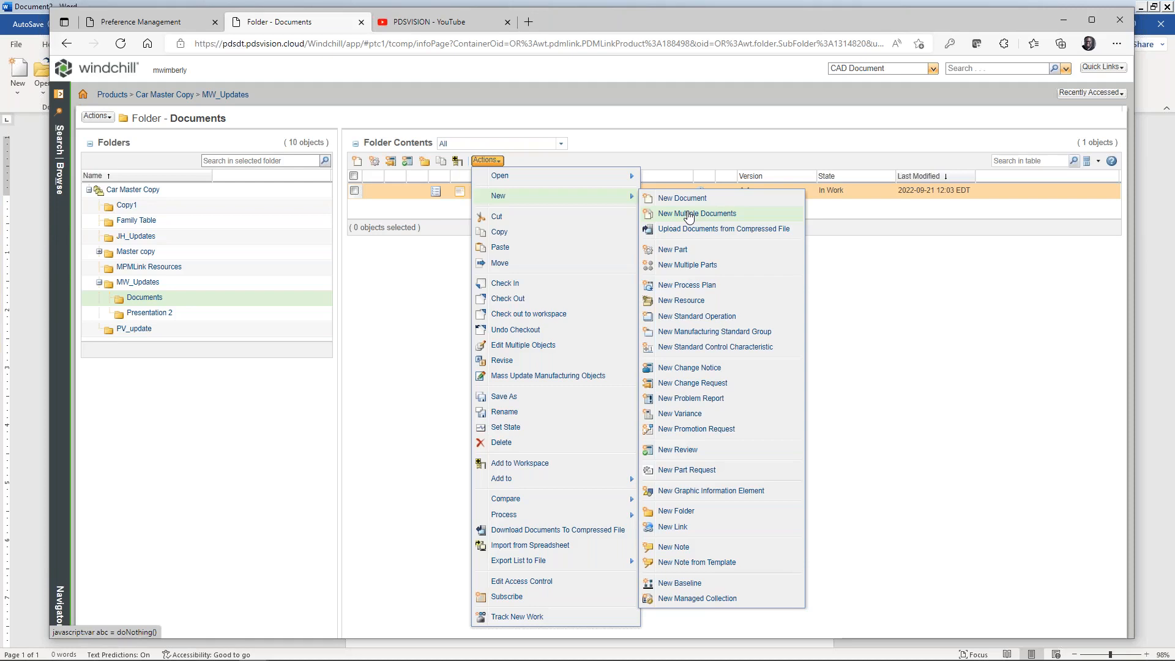
click(689, 214)
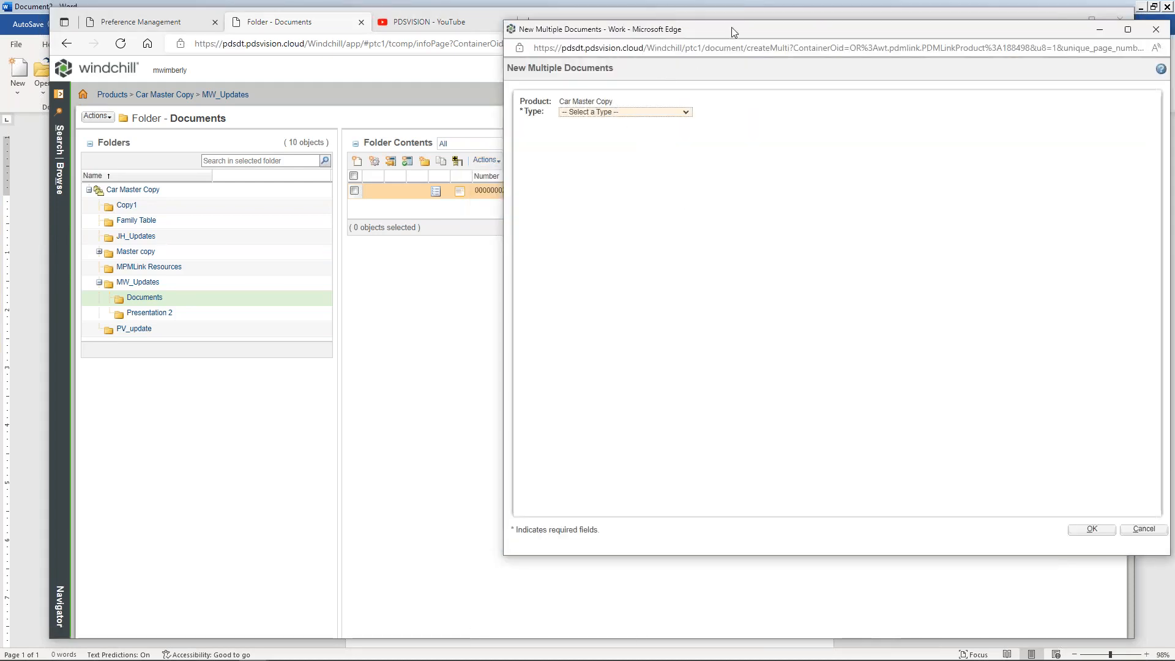
drag(734, 32, 557, 27)
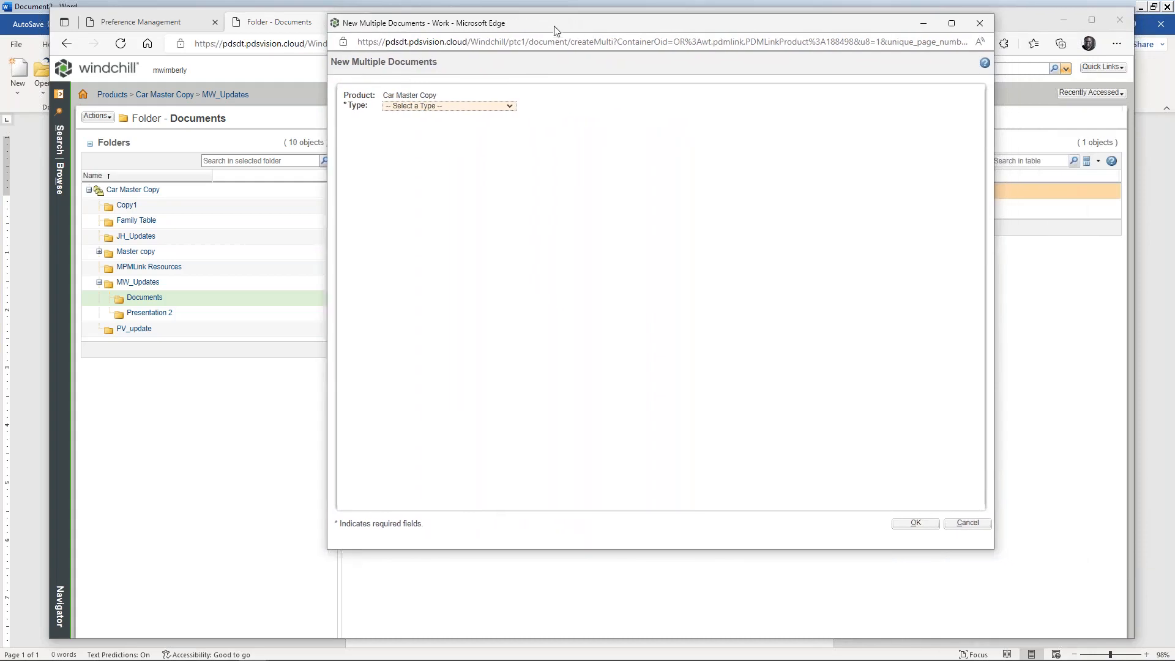
click(509, 106)
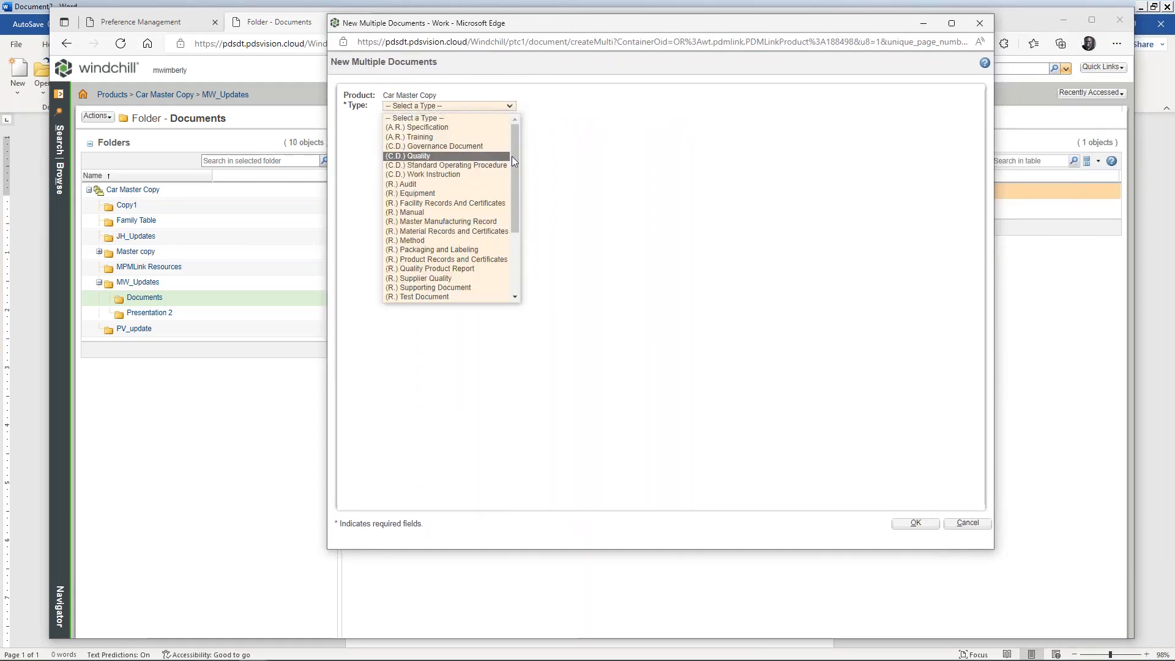
drag(512, 156, 513, 227)
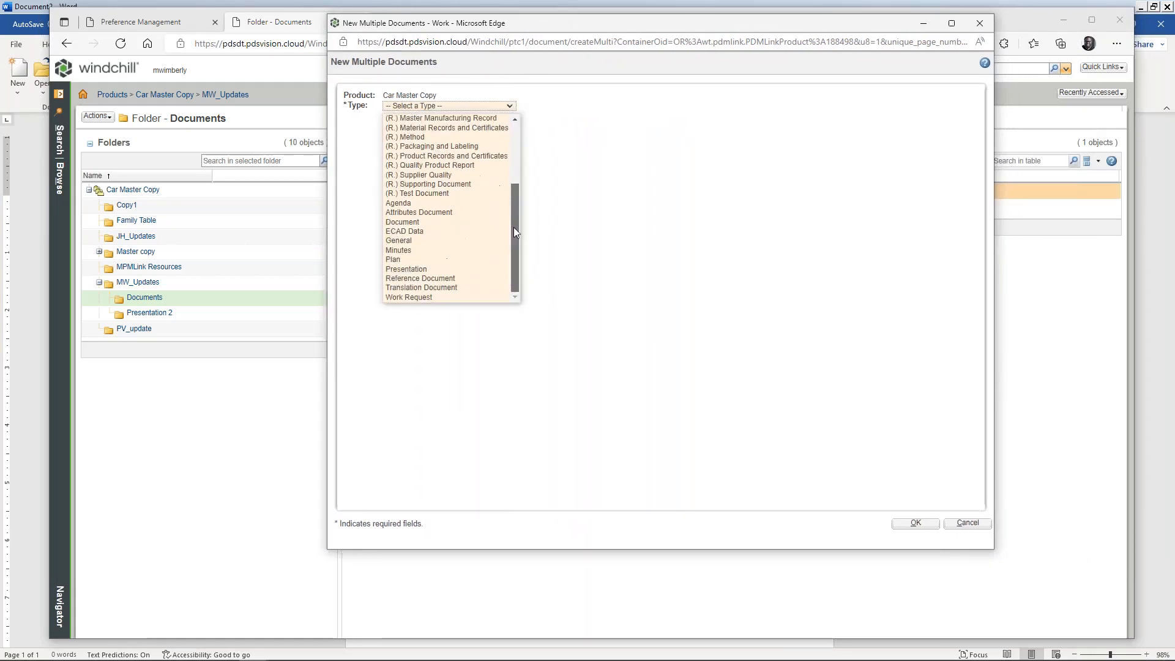
click(431, 223)
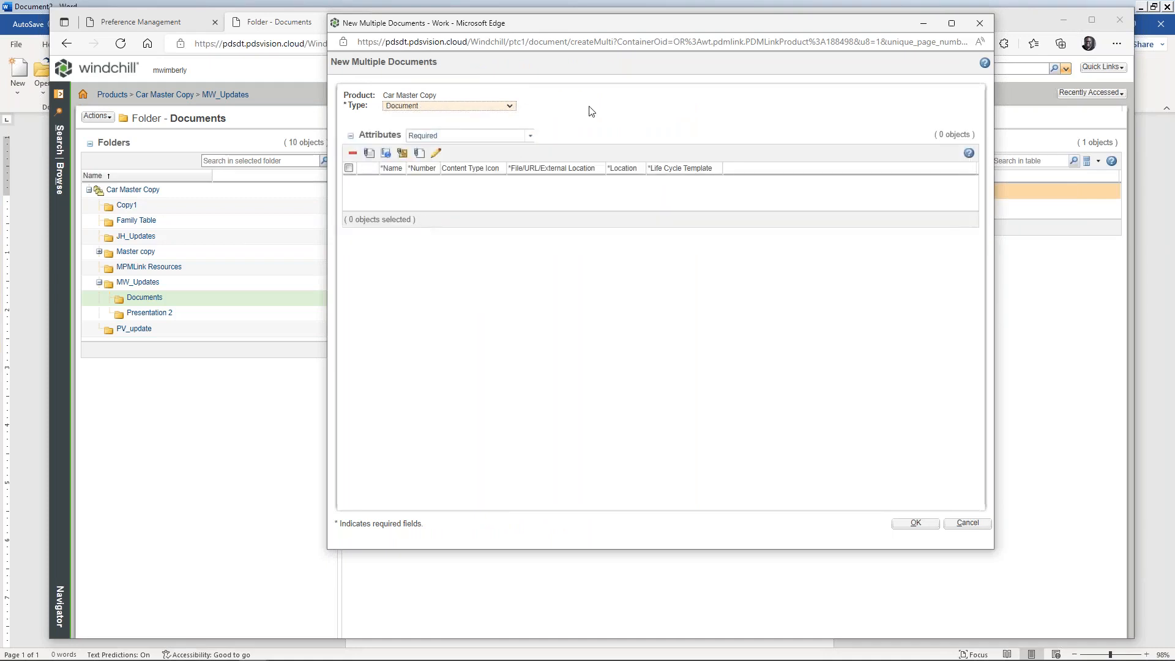
Add Meeting Topics.docx, Printing Certificate.pdf and Silent Install.jpg from the Demo Data folder, and create the three documents
click(370, 154)
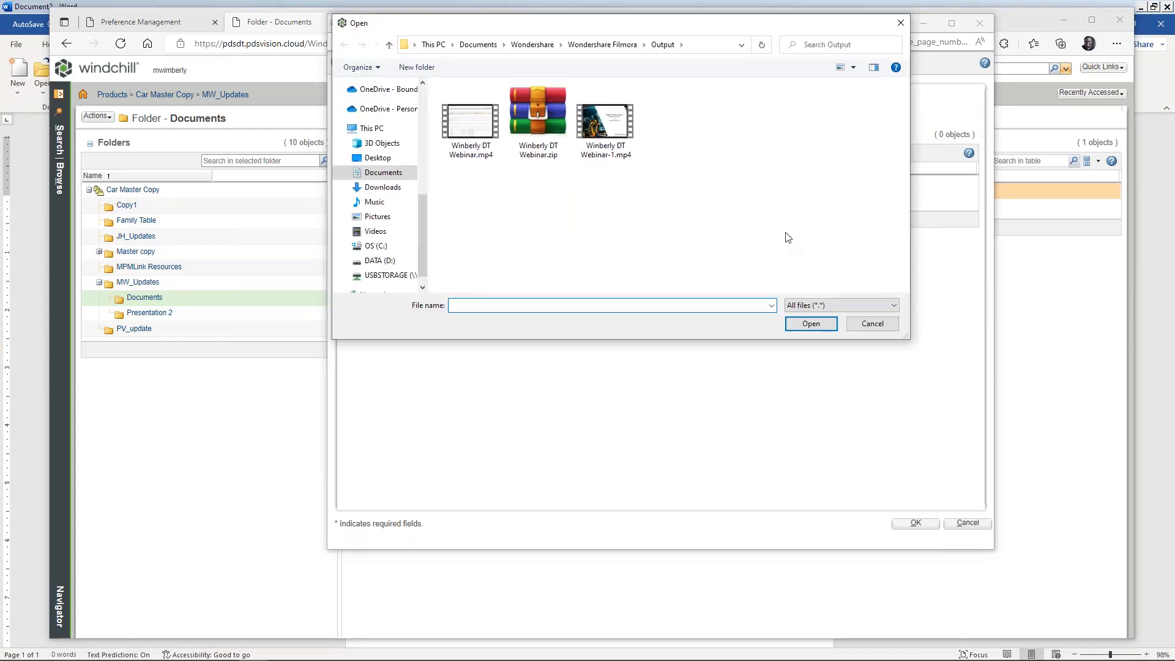
click(873, 324)
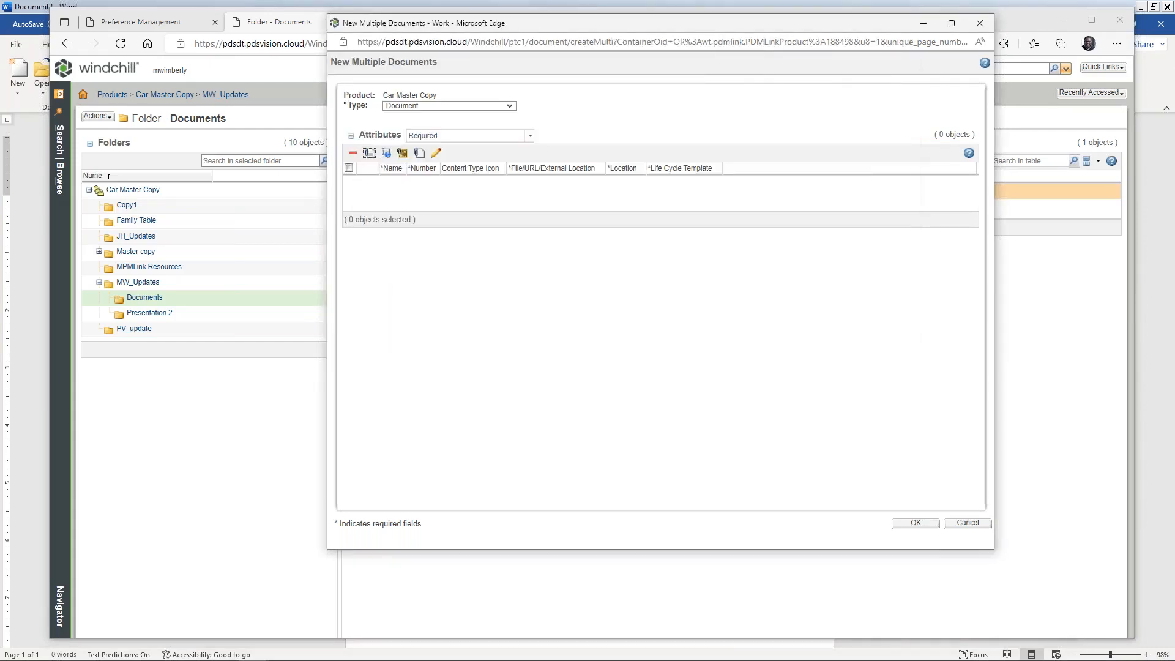
drag(1174, 43, 1132, 19)
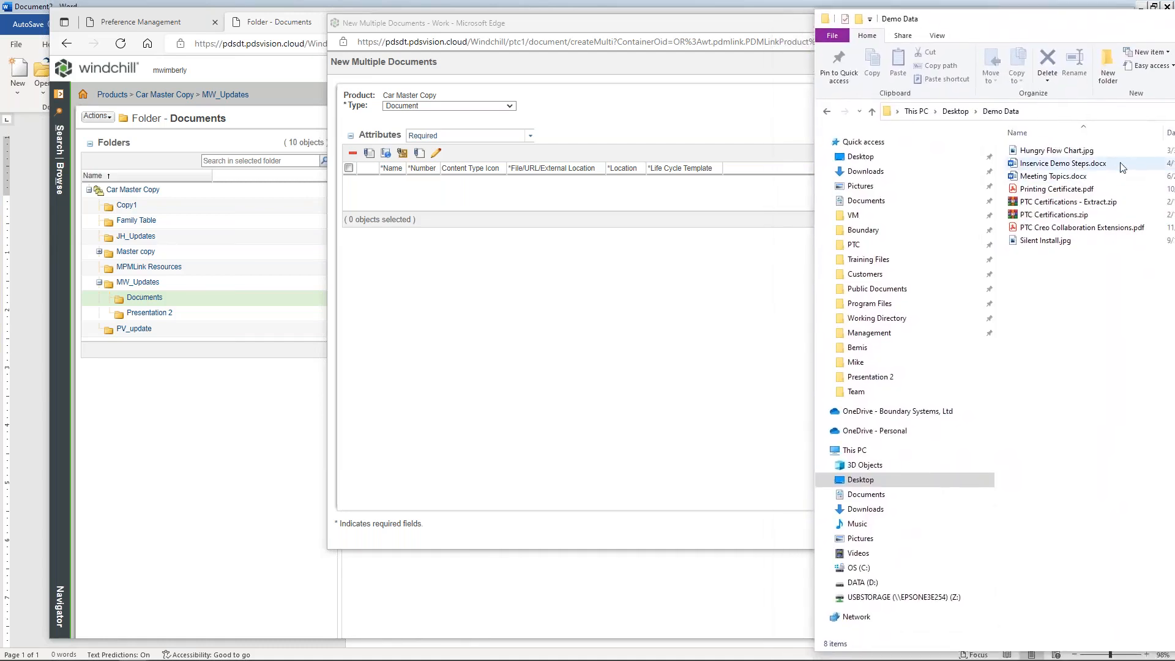
click(1056, 177)
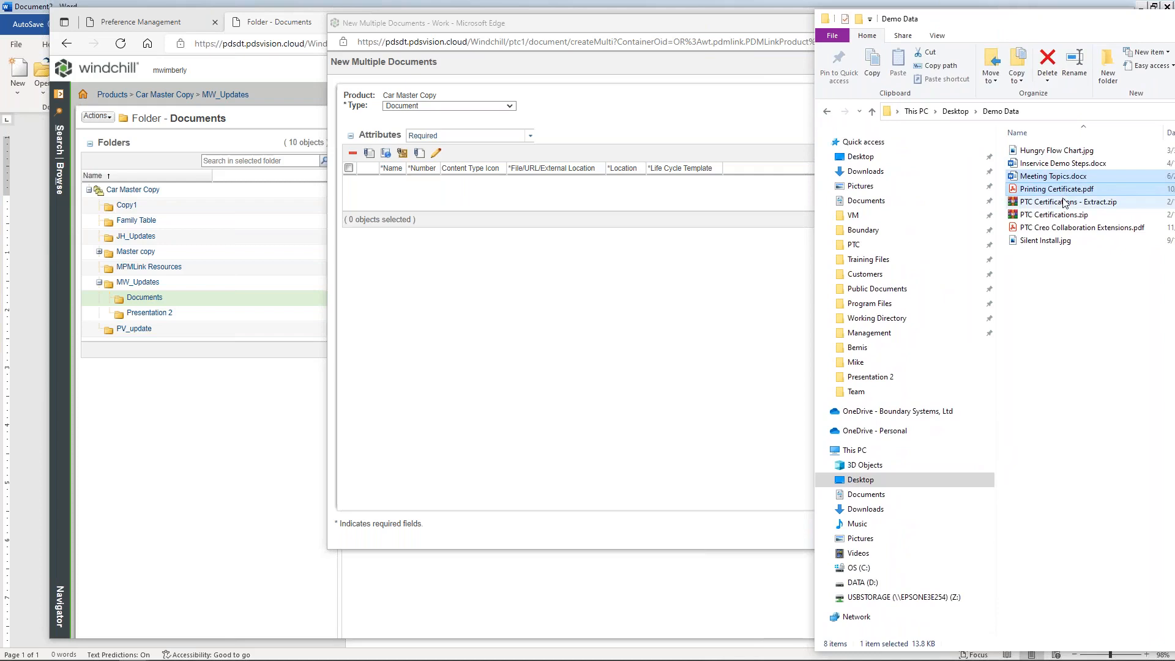
ctrl+click(1047, 241)
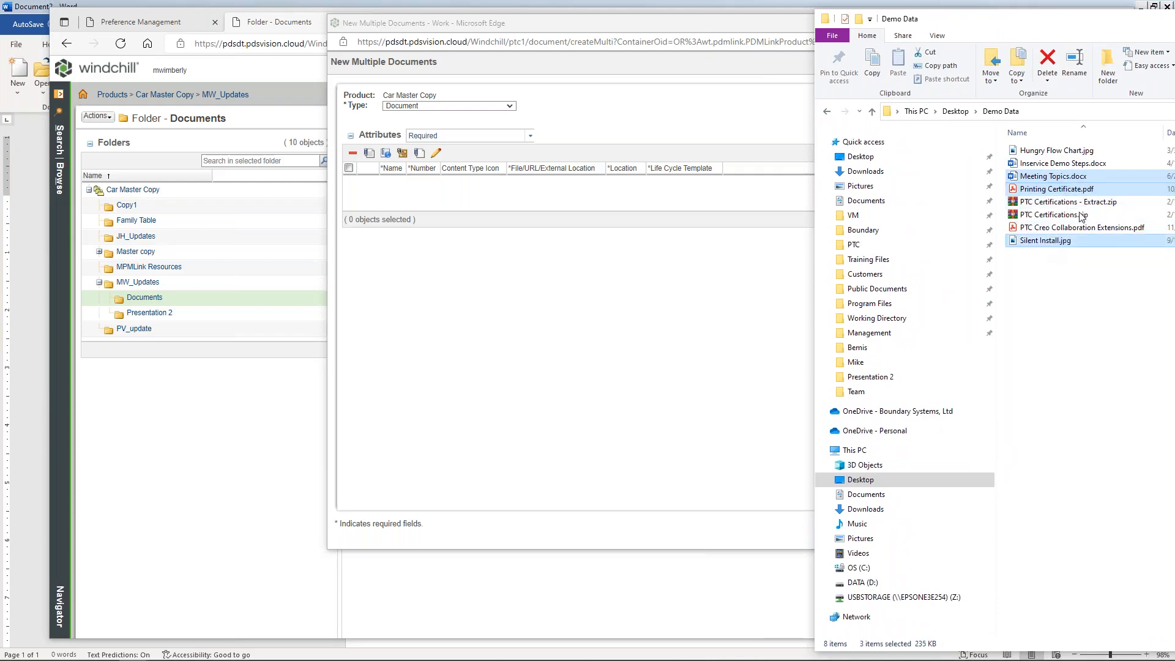
drag(1061, 178, 672, 253)
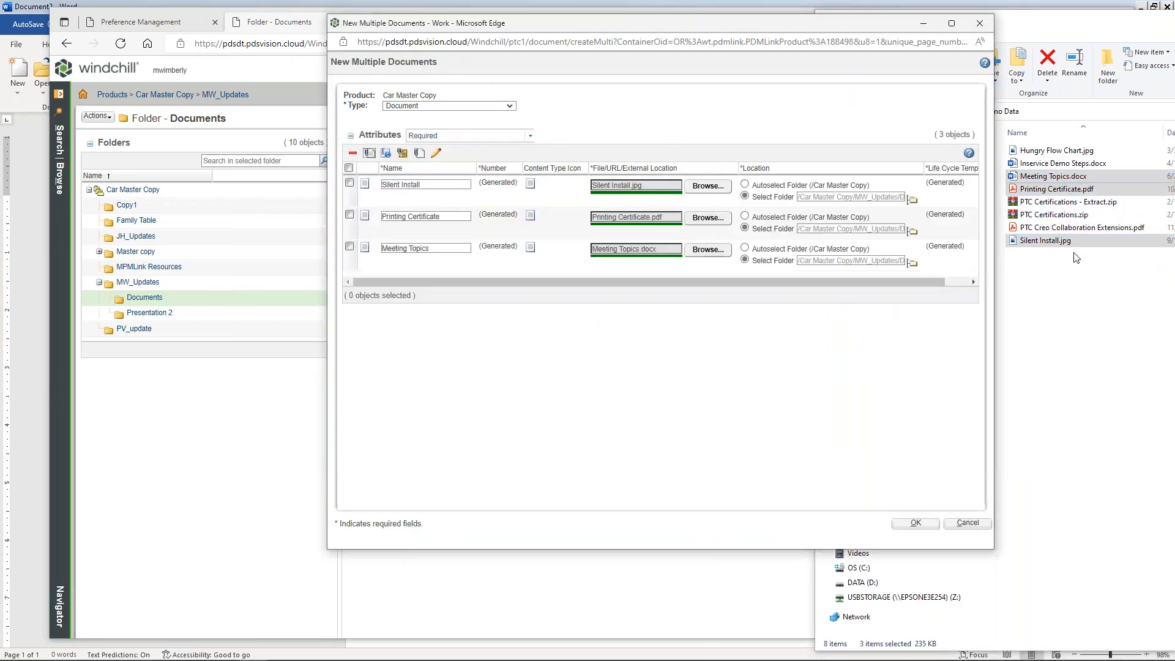
click(1093, 25)
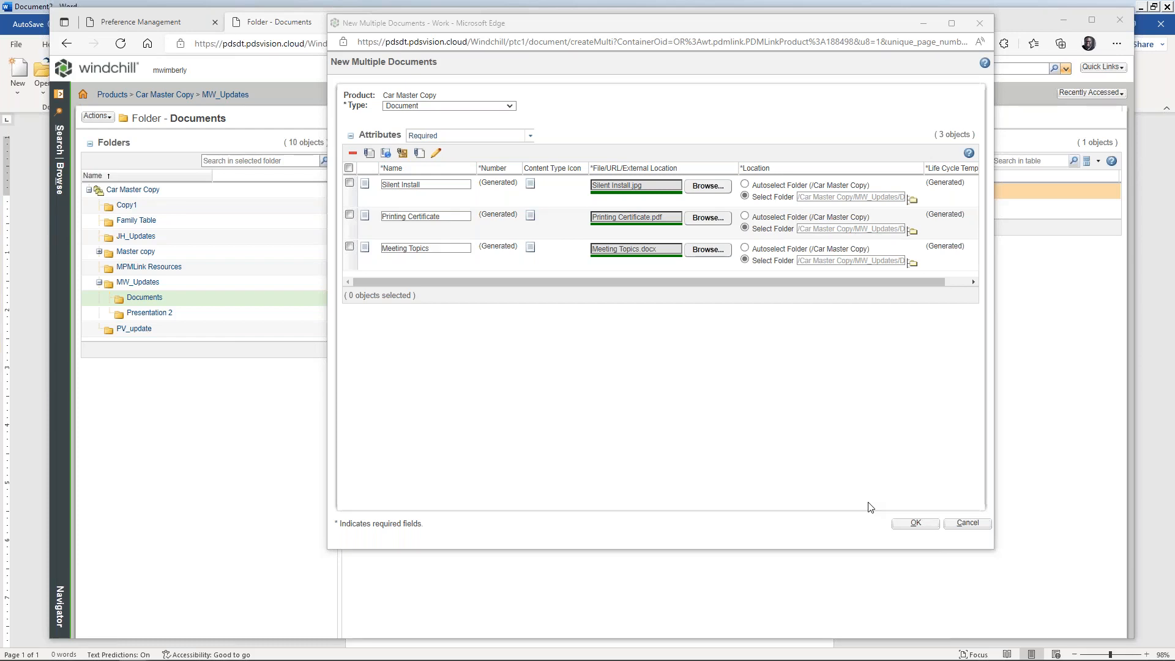
click(915, 525)
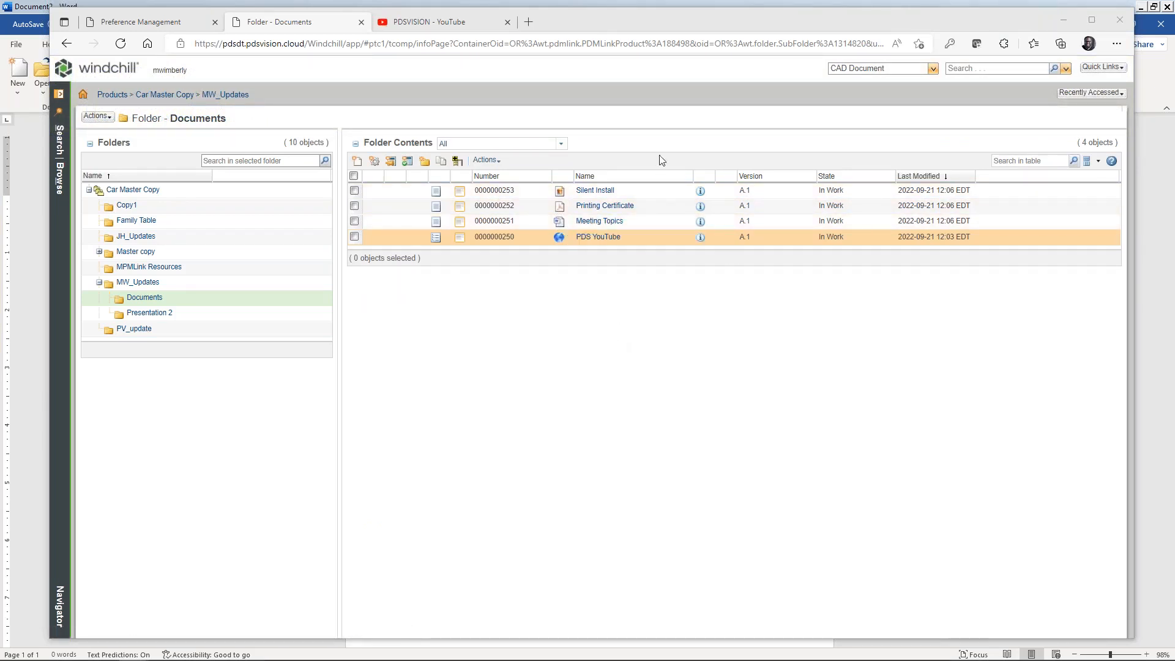
Start a new (R.) Test Document in the Documents folder to view its primary content source options, and cancel its creation
click(502, 163)
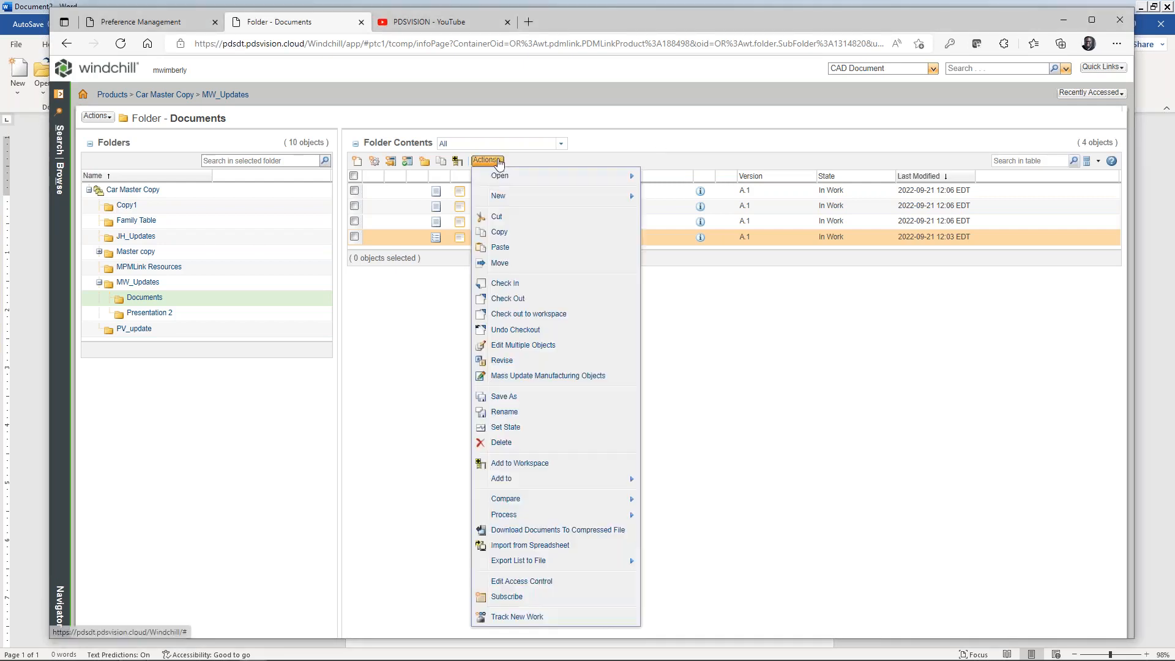
mouse_move(499, 197)
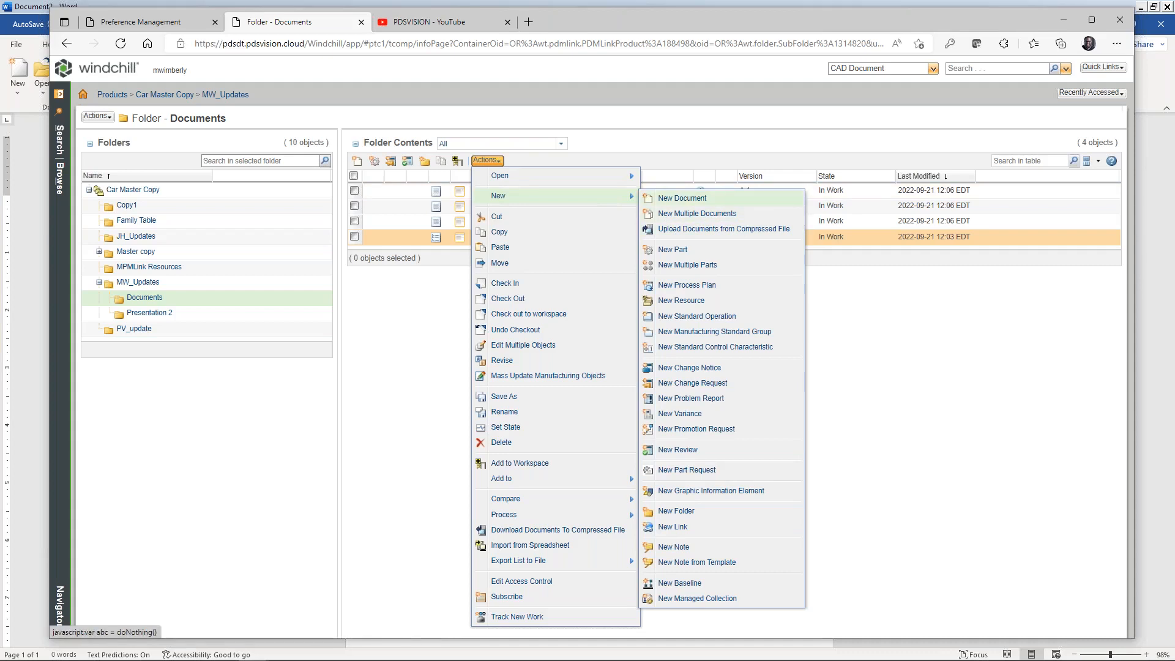
click(683, 197)
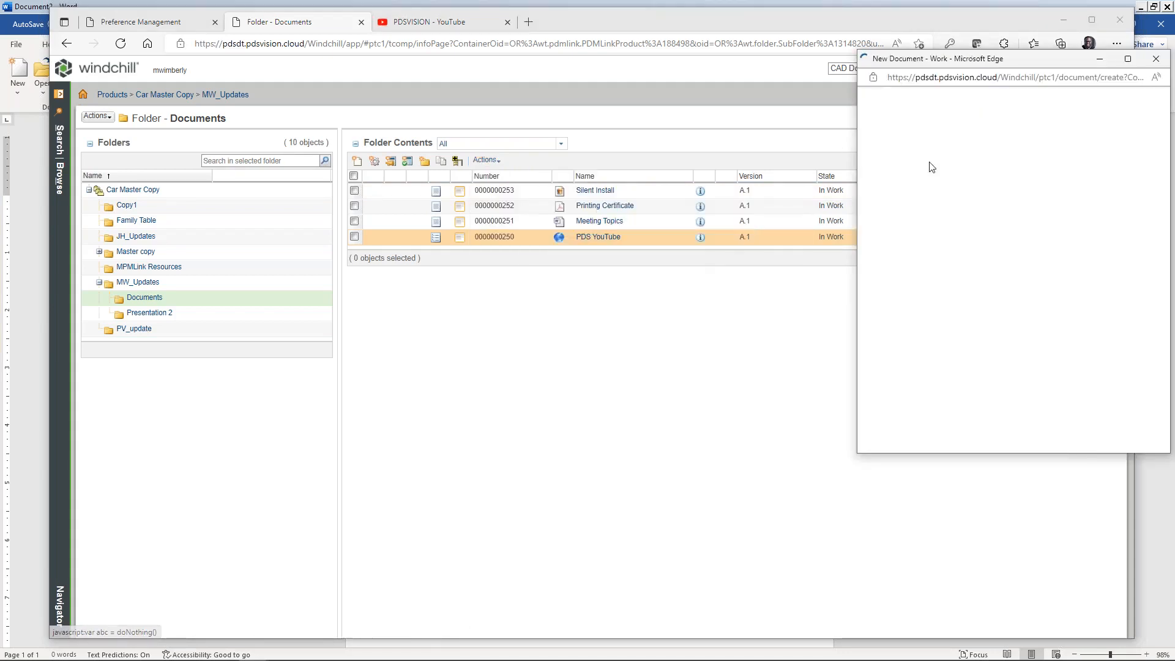
click(1013, 155)
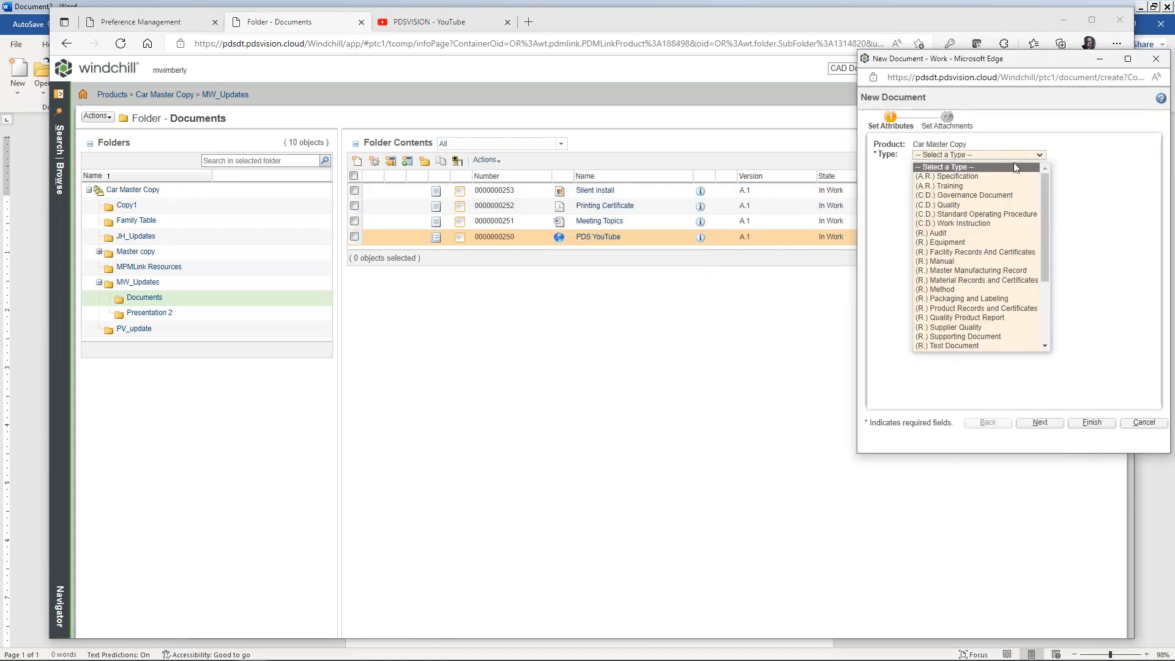
click(972, 344)
click(966, 195)
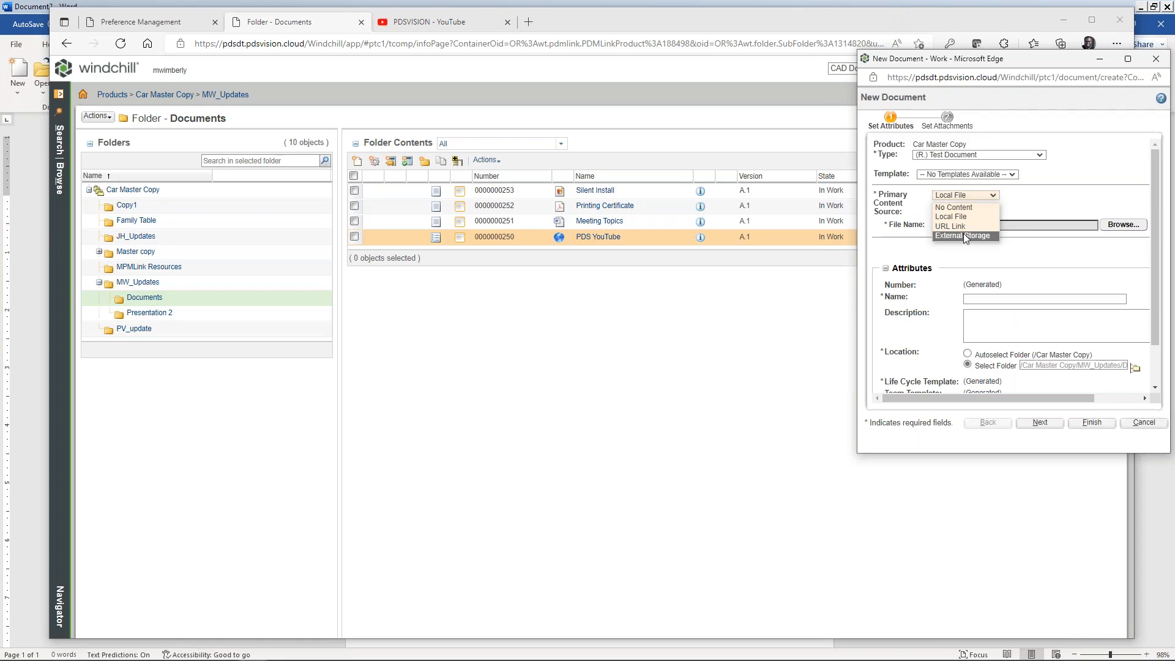
click(1143, 422)
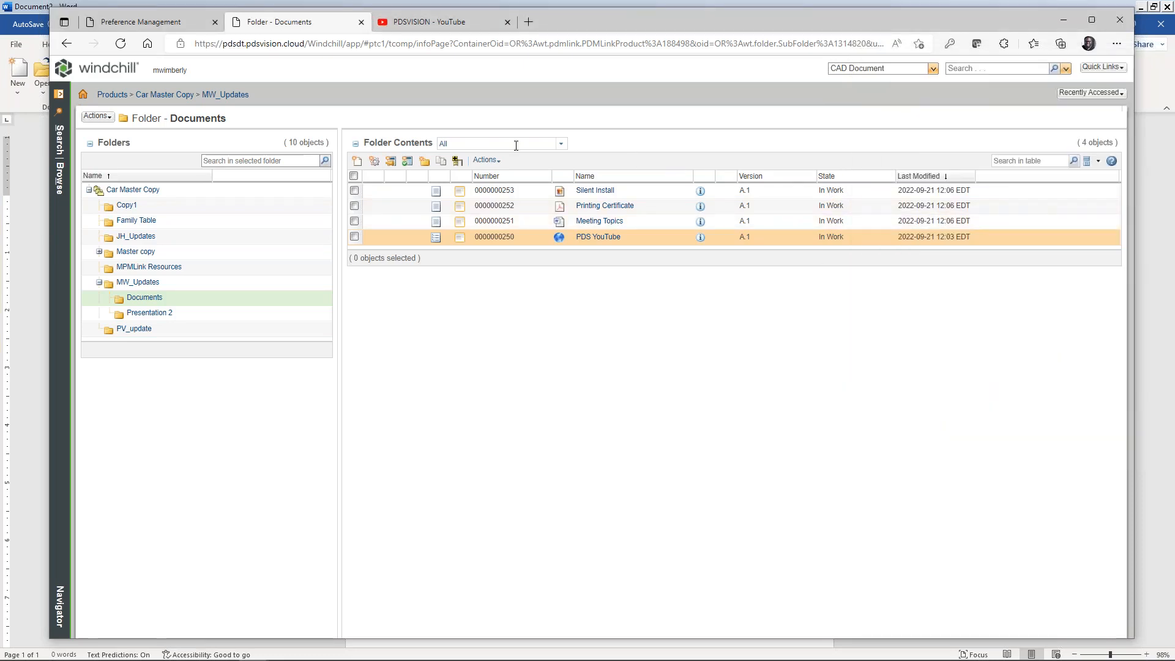
Start uploading documents from a compressed file to the Documents folder, with the type set to Reference Document
click(487, 160)
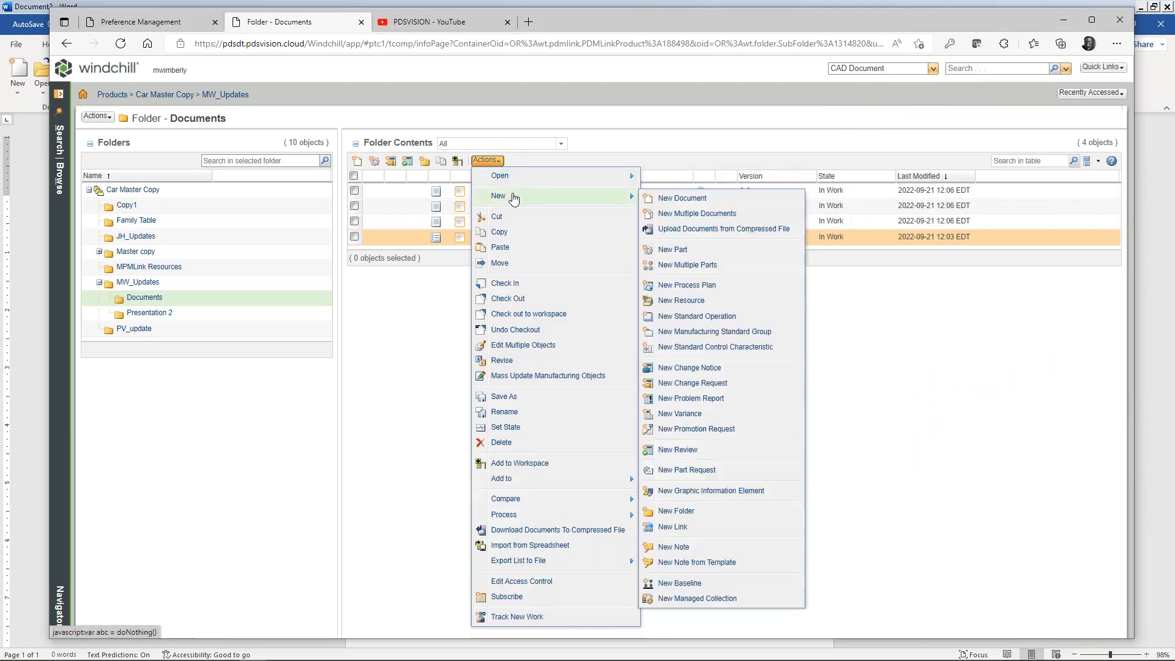
click(709, 230)
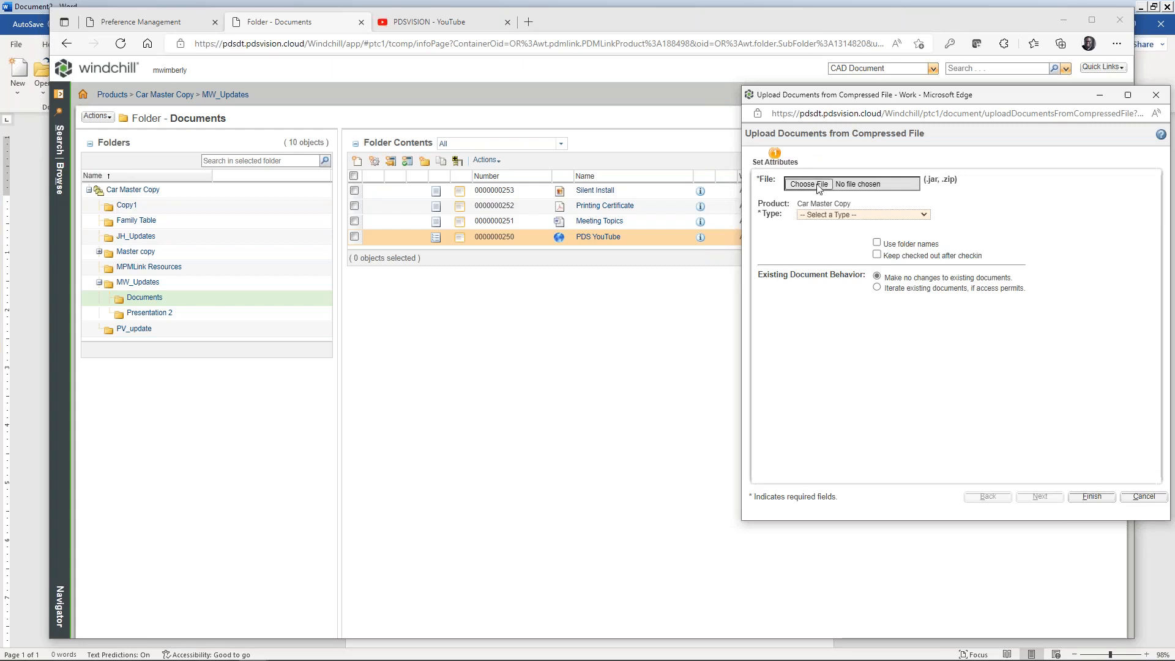
click(924, 215)
scroll(858, 311, down, 4)
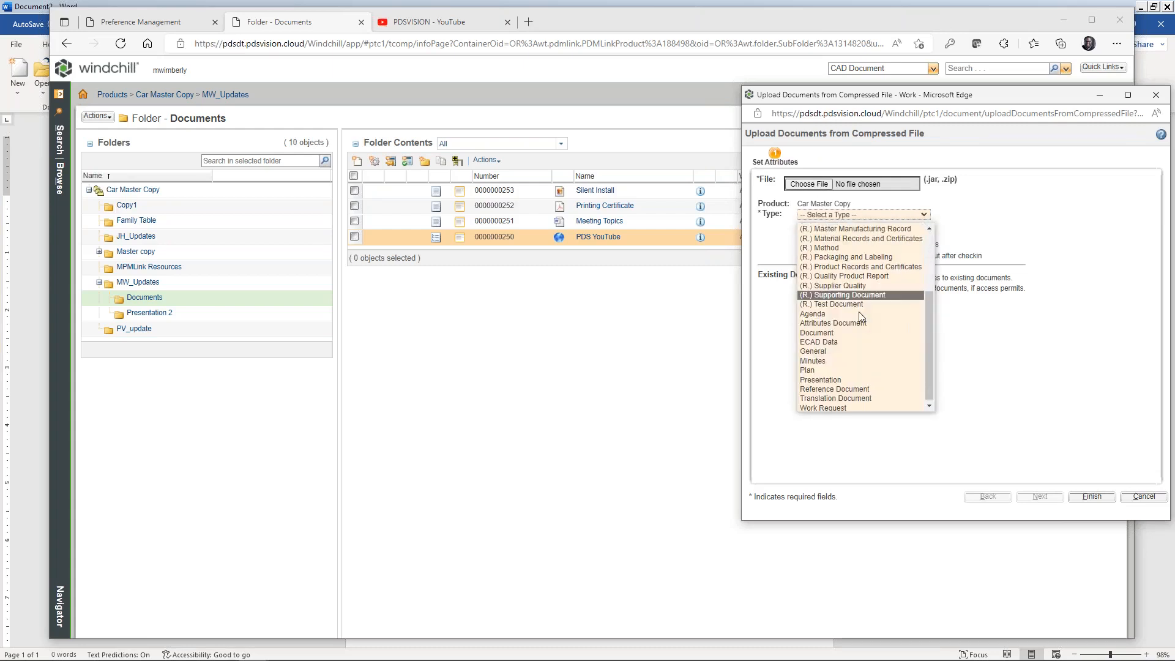
click(847, 387)
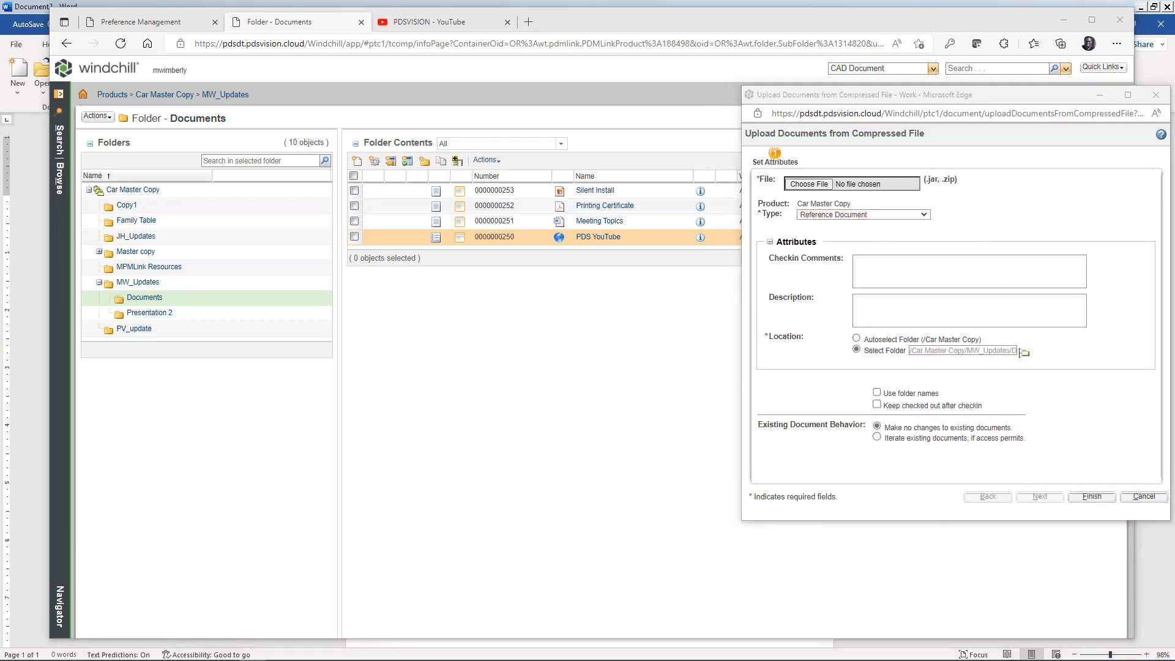
Choose PTC Certifications - Extract.zip from the desktop's Demo Data folder as the compressed file for the upload
drag(1149, 182, 879, 196)
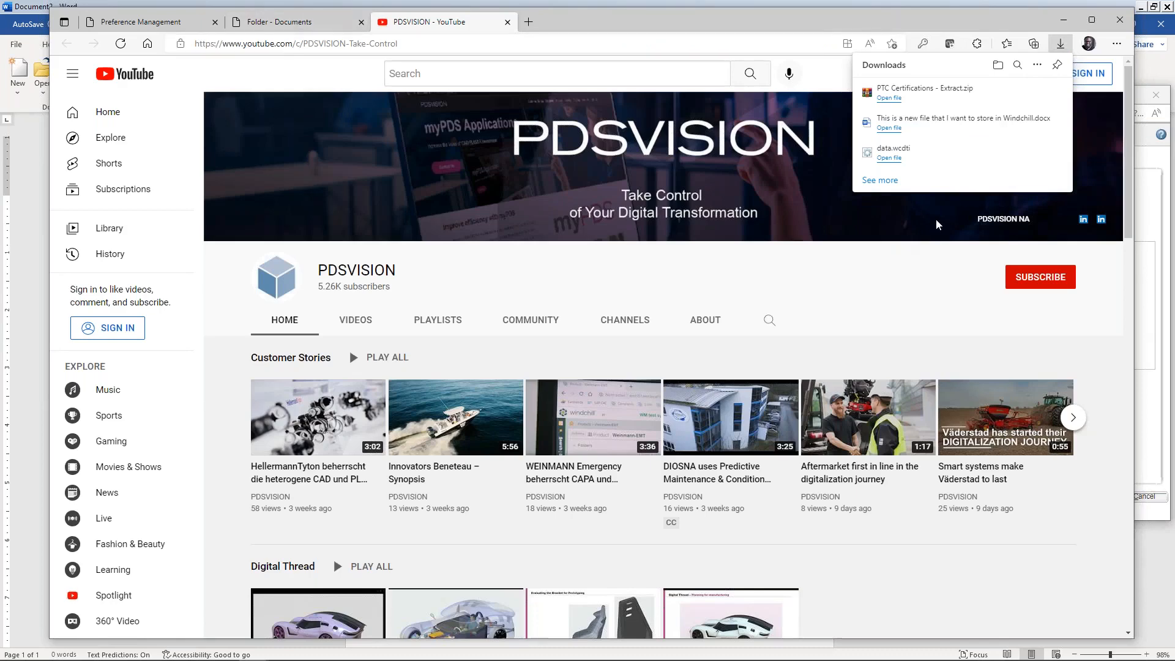
click(1158, 213)
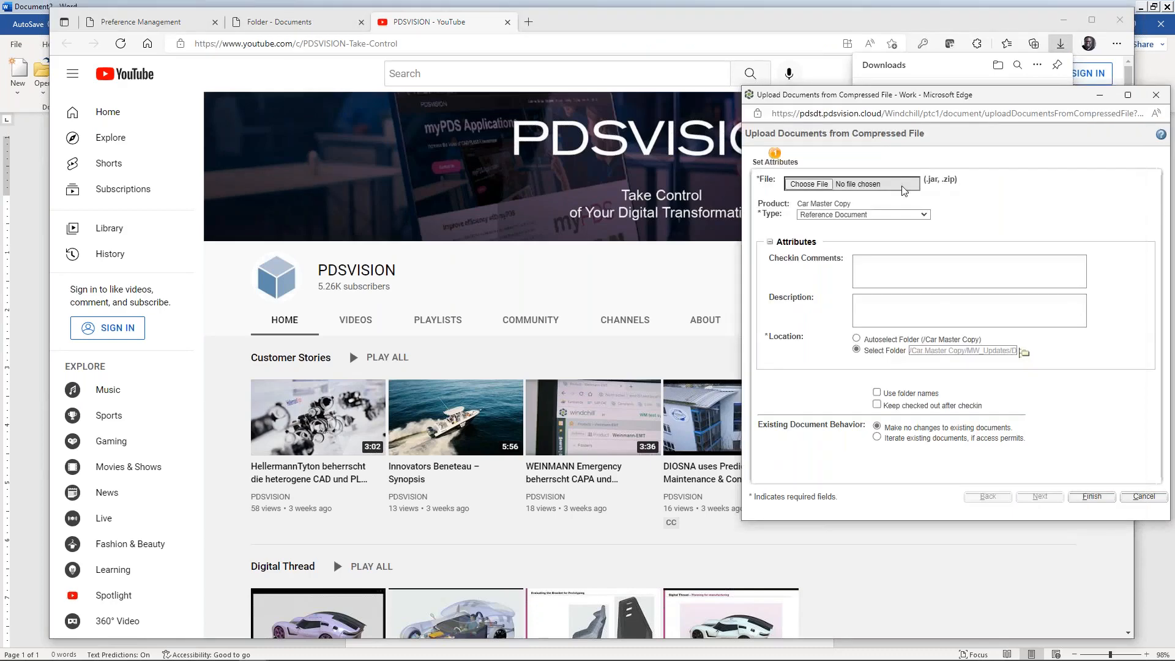
click(863, 187)
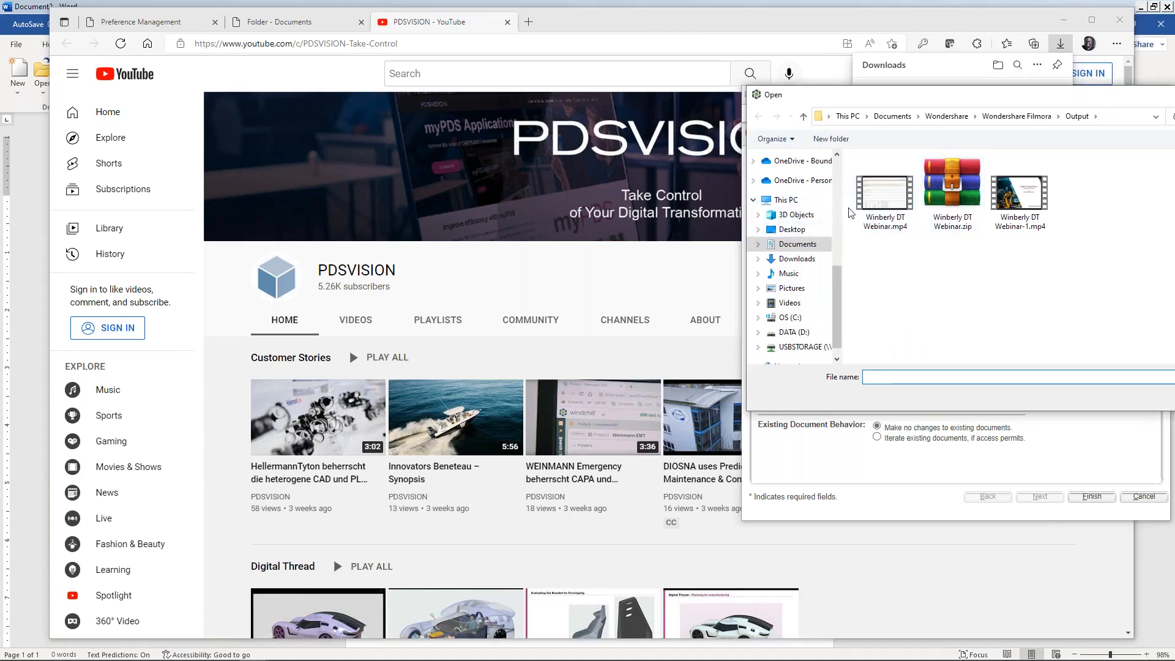
drag(896, 95, 653, 189)
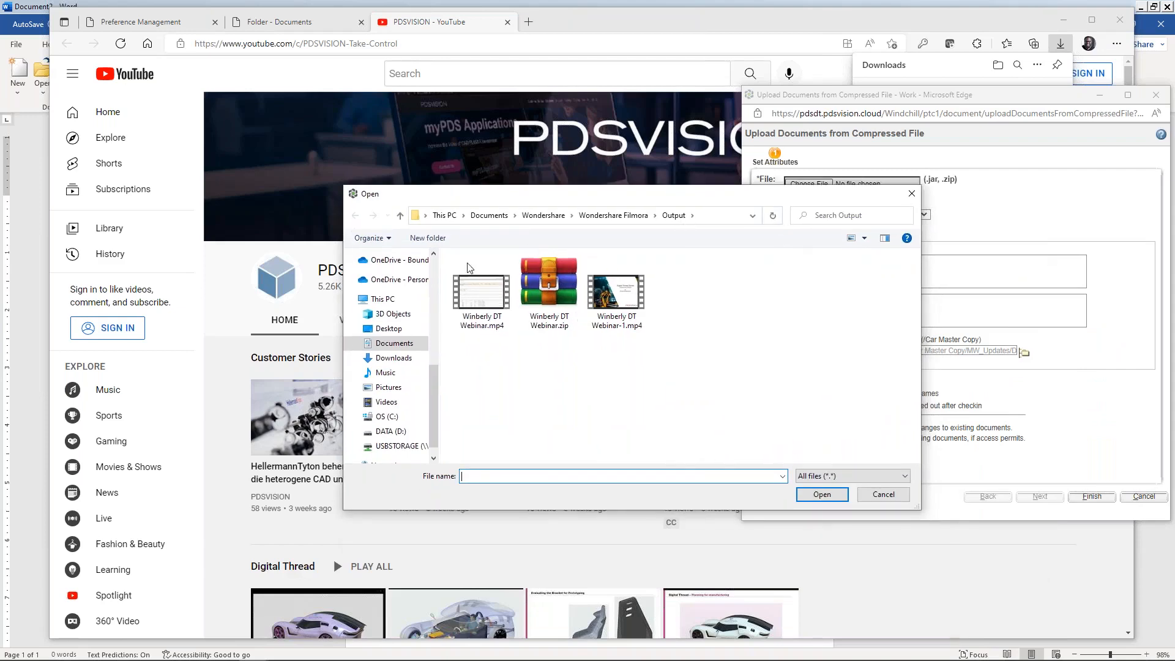
scroll(392, 302, up, 4)
scroll(392, 302, up, 2)
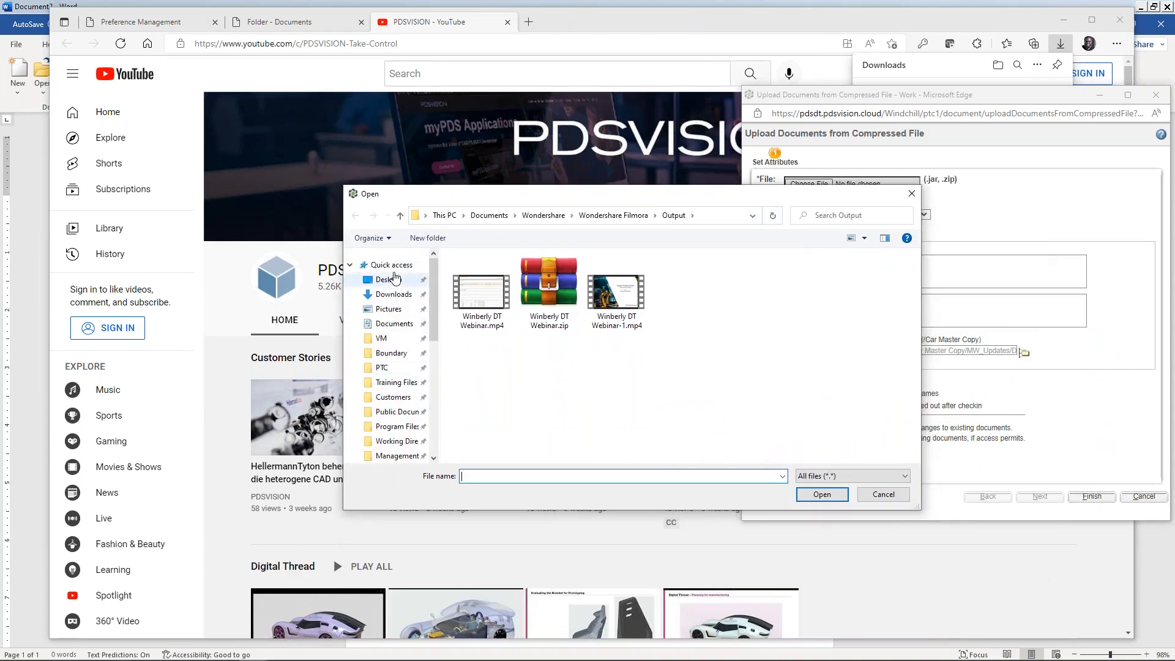
click(389, 280)
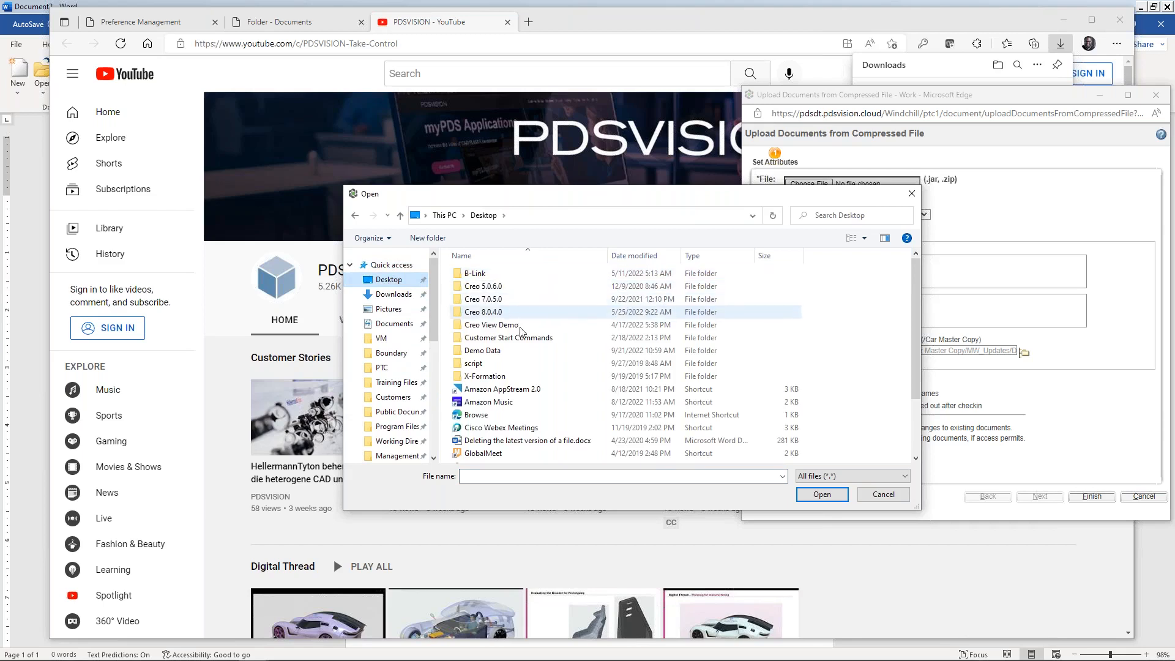
double_click(484, 351)
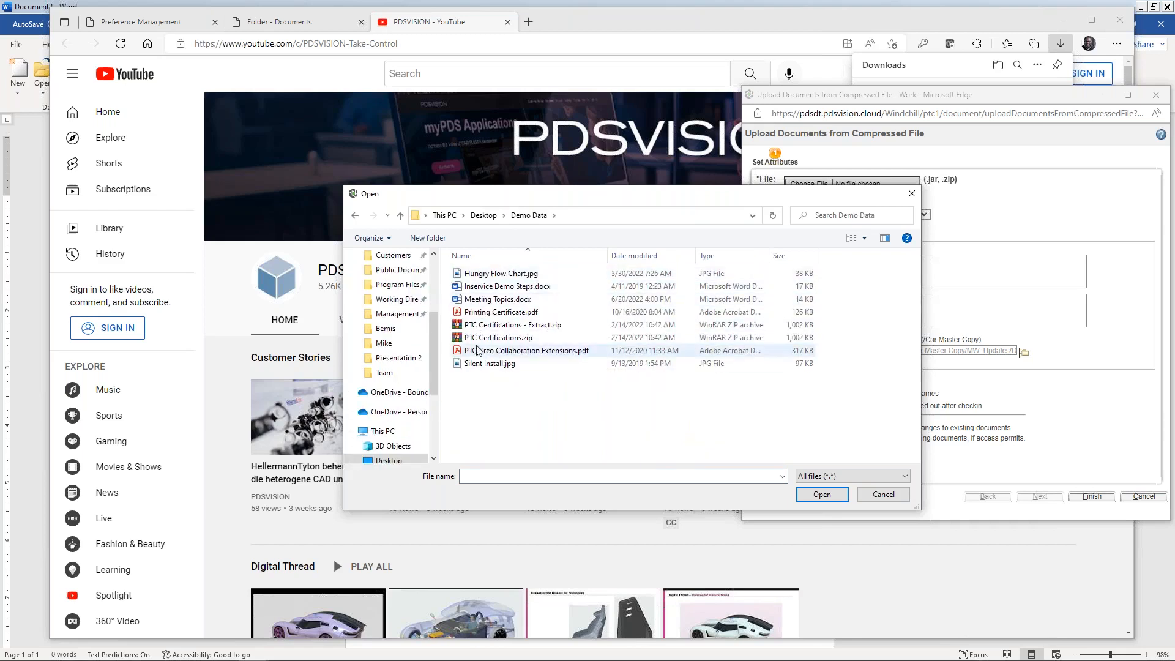
click(494, 325)
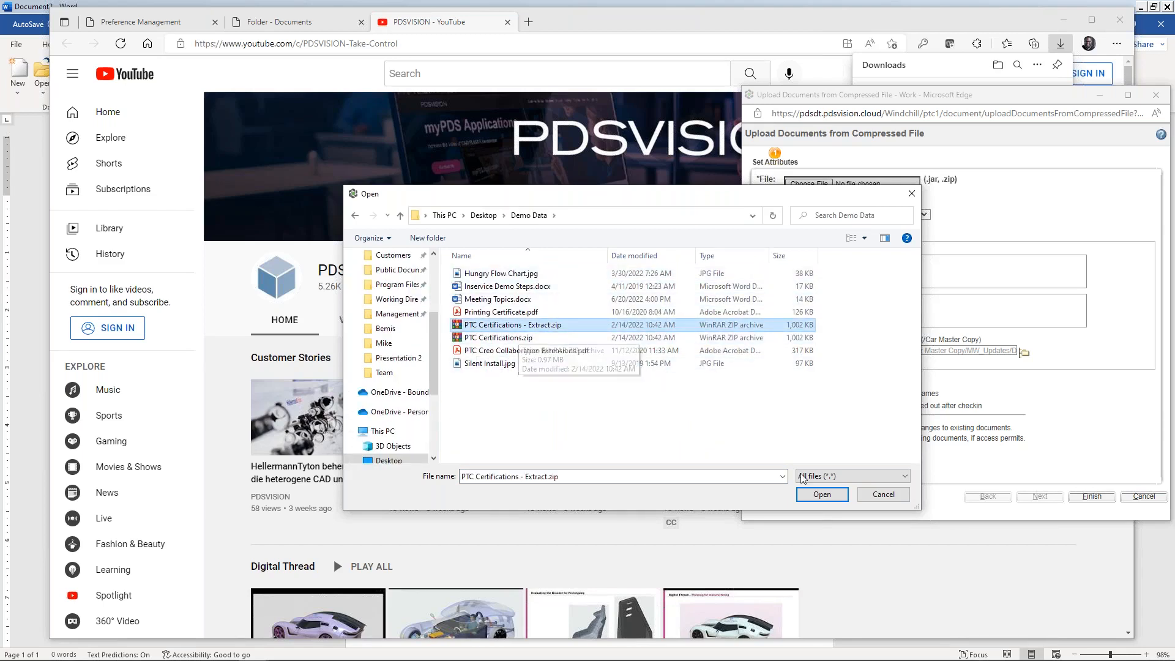
click(823, 494)
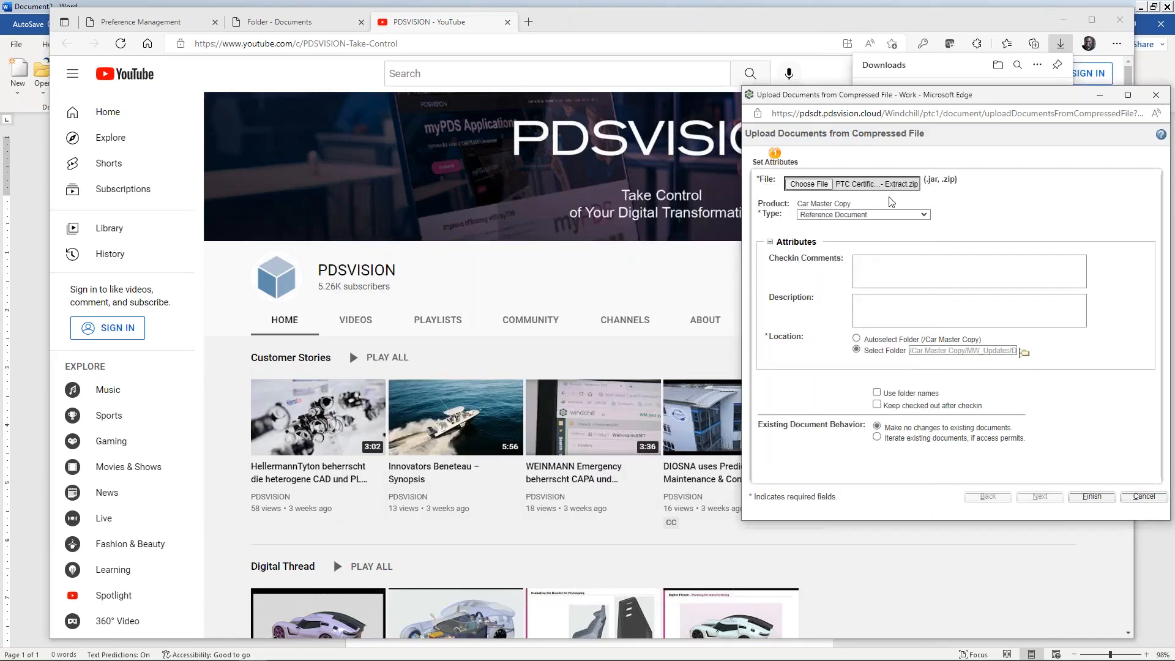
click(933, 273)
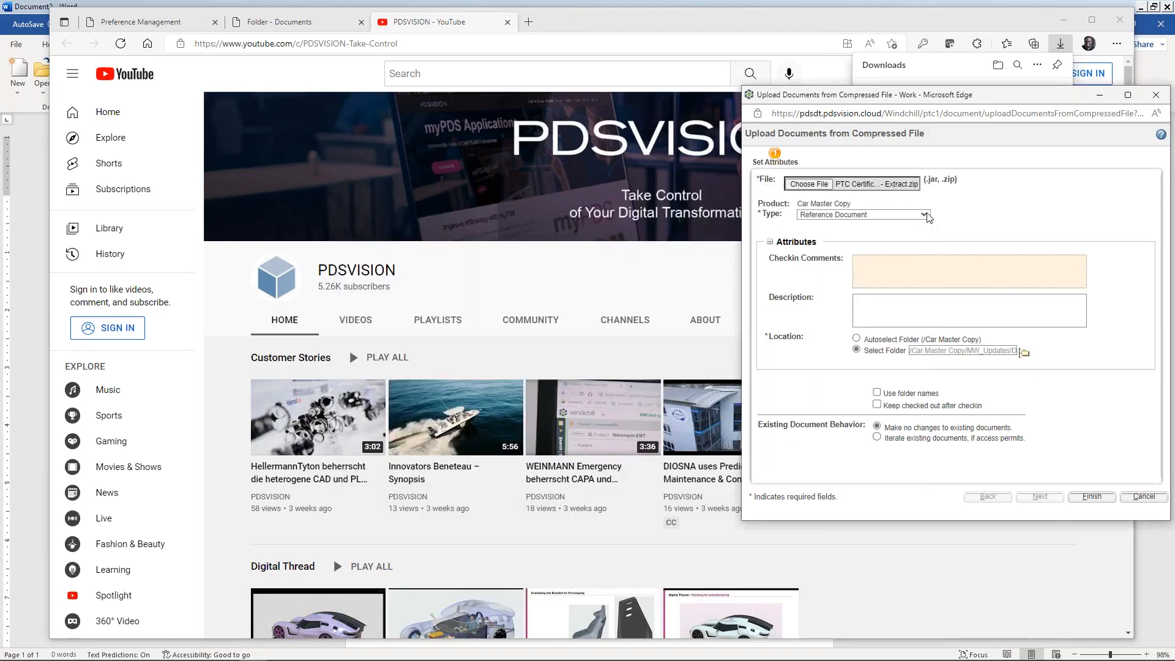
Finish uploading the documents from the compressed file and return to the Documents folder listing
click(1032, 216)
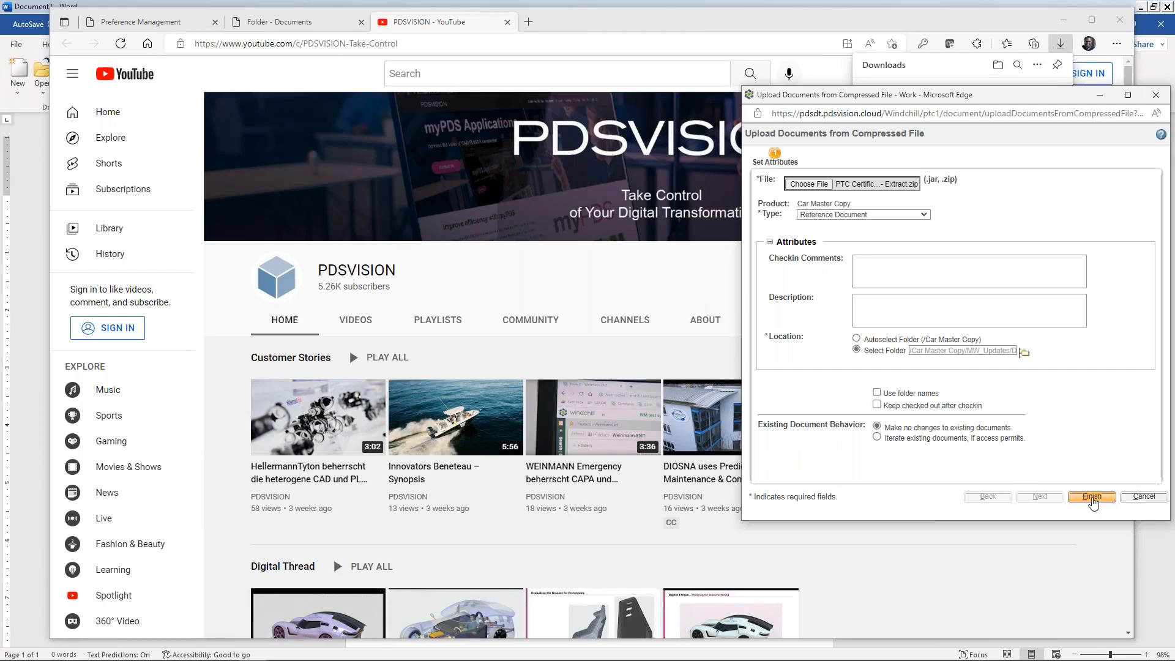
click(1092, 498)
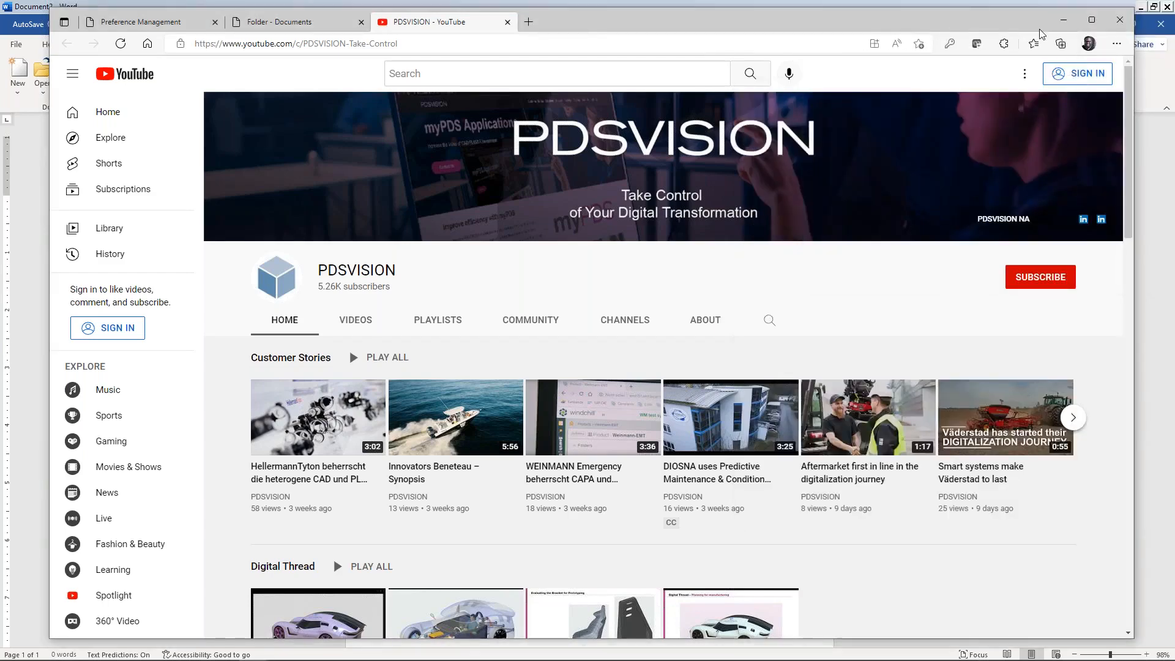
click(309, 22)
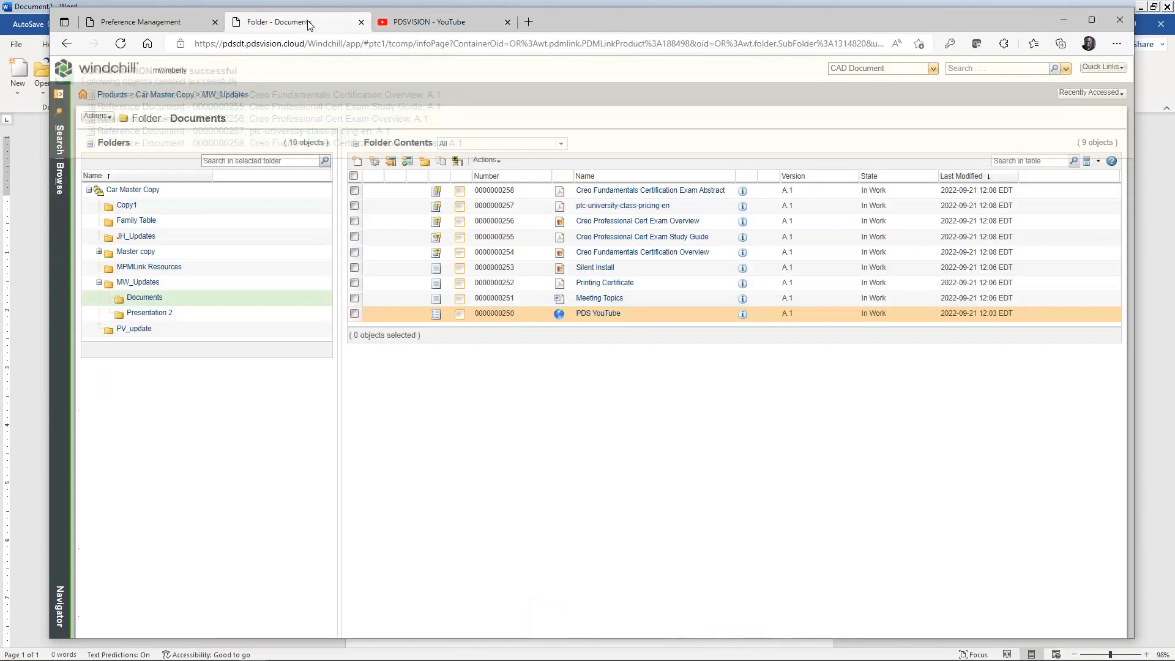
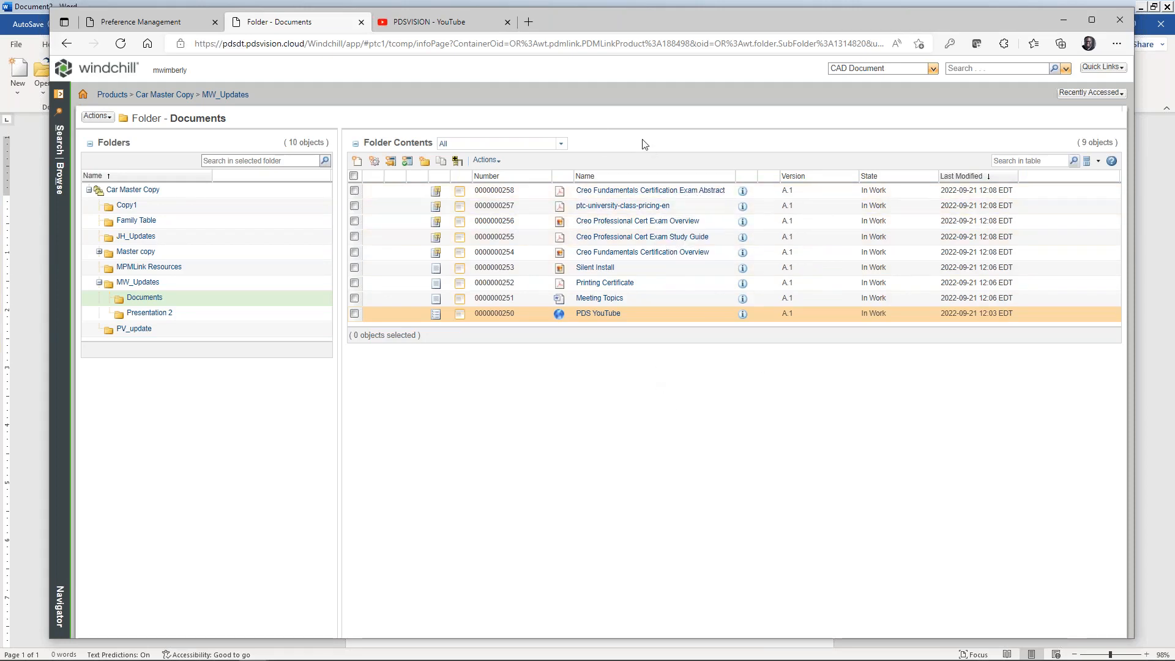
Open the A.3 (Design) part bracket_seat_mdw.asm from the Presentation 2 folder under MW_Updates and select its related CAD document
click(152, 285)
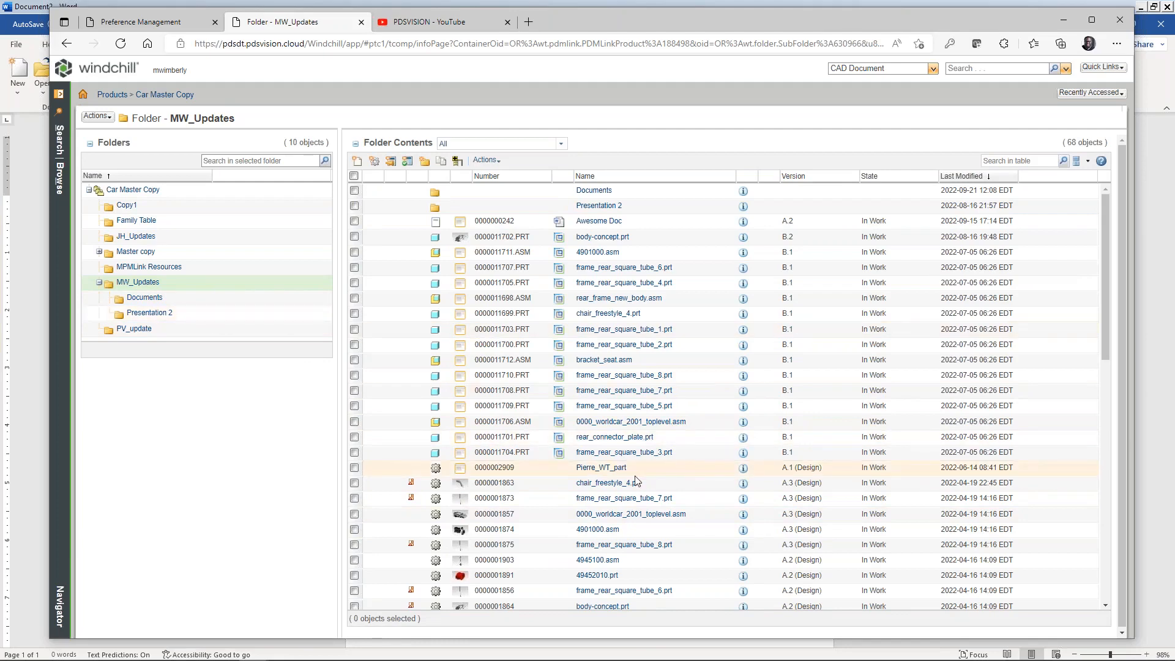
click(244, 317)
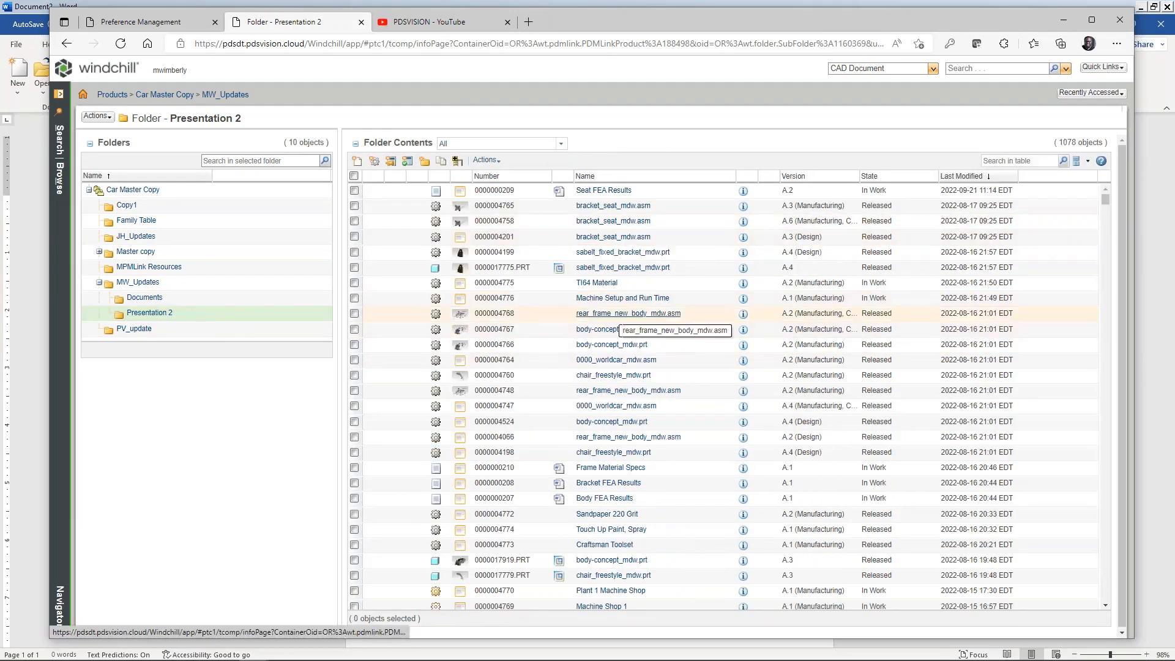
click(669, 238)
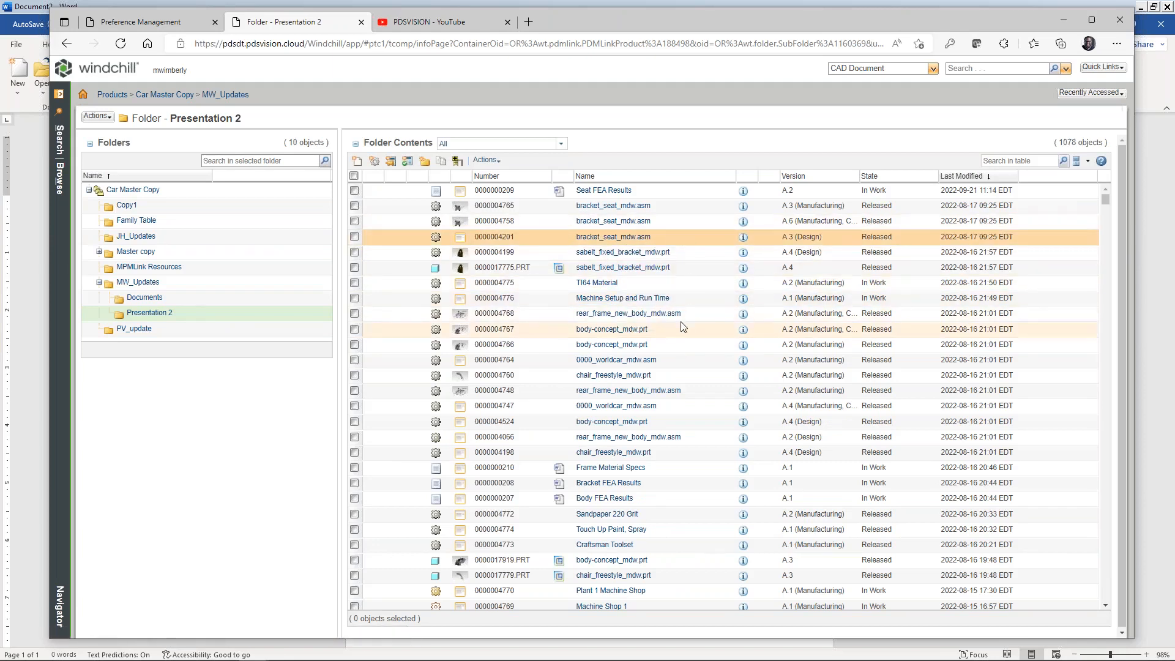
click(605, 238)
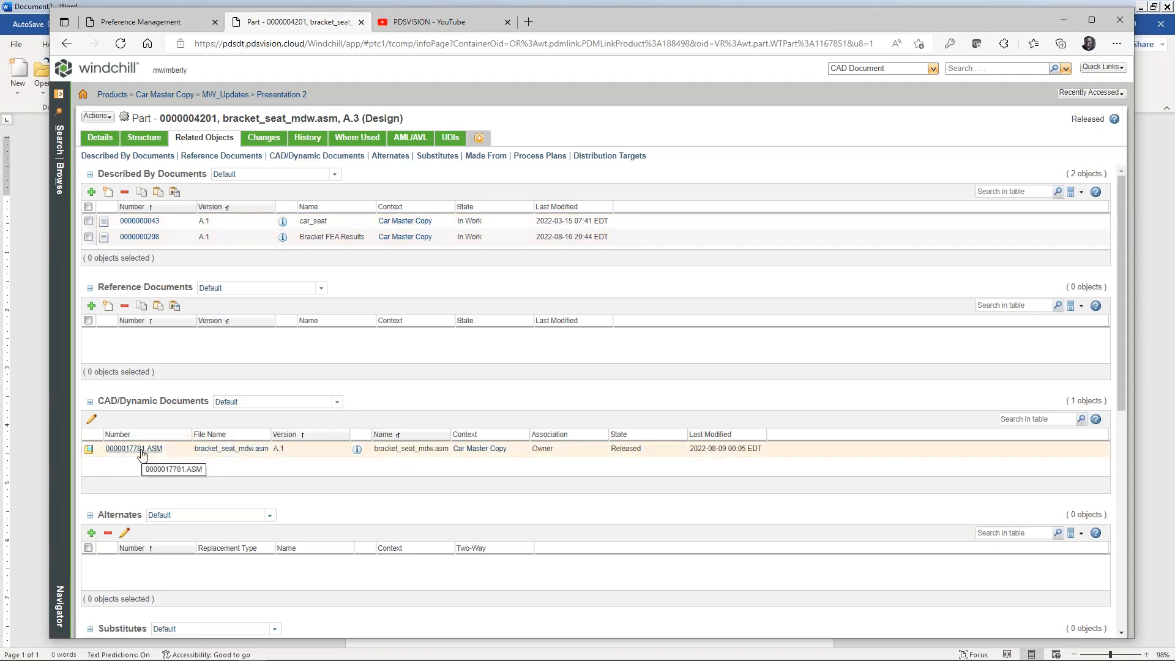
click(173, 453)
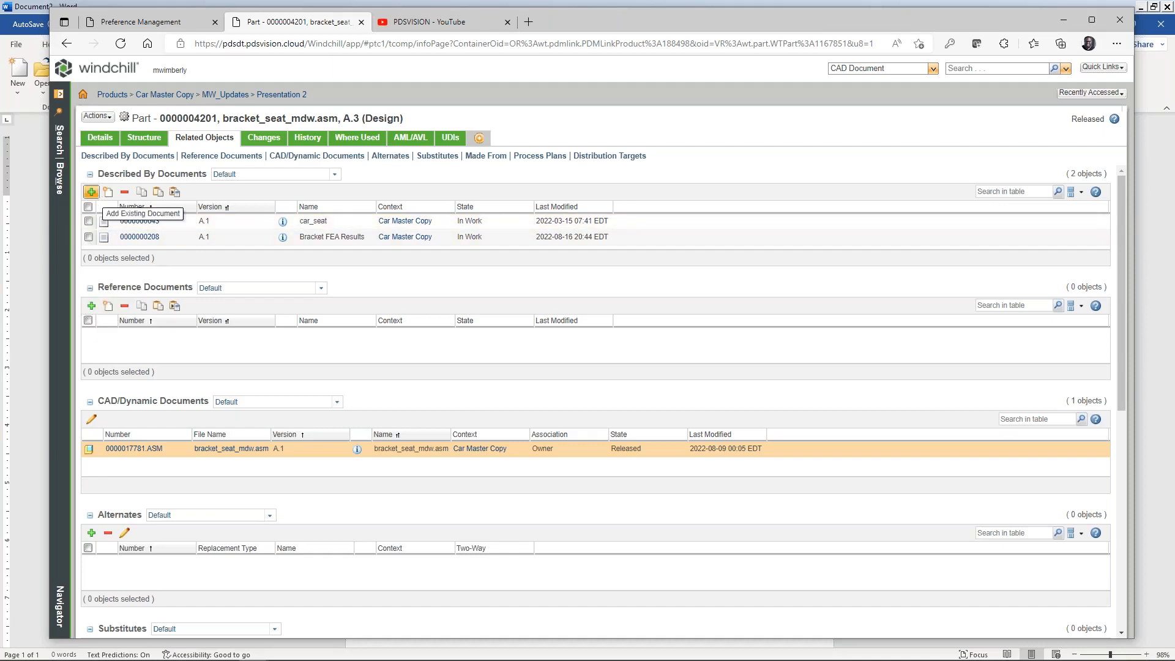
Start adding an existing reference document to the part, checking out the part and searching all documents with the keyword *
click(92, 306)
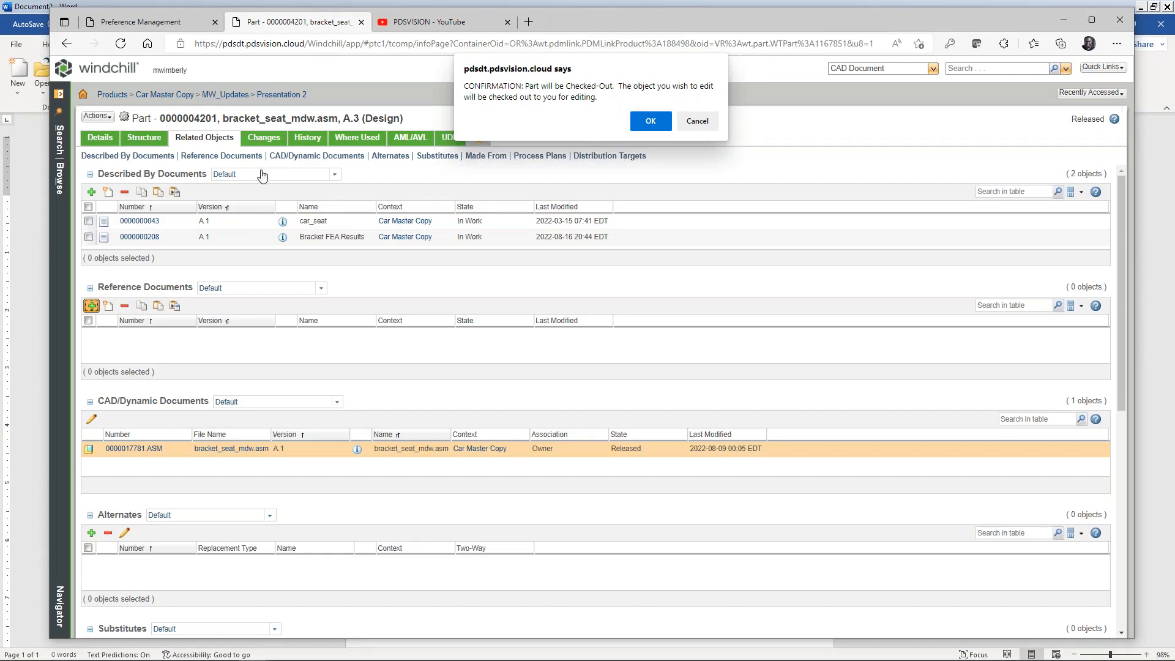
click(651, 121)
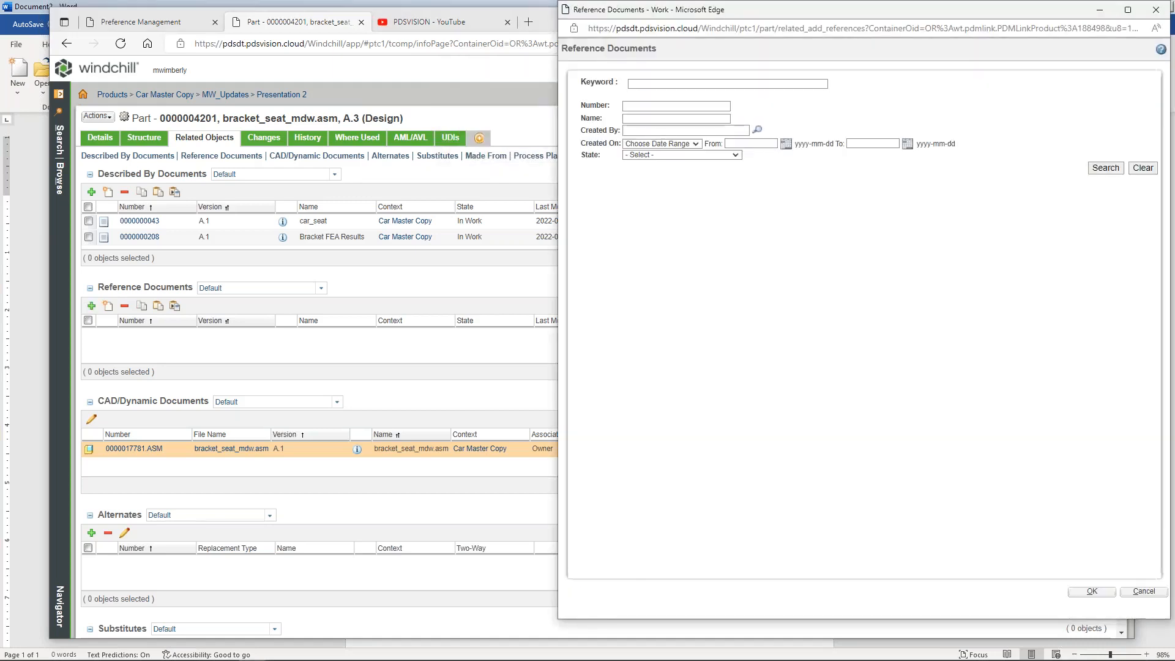
click(661, 84)
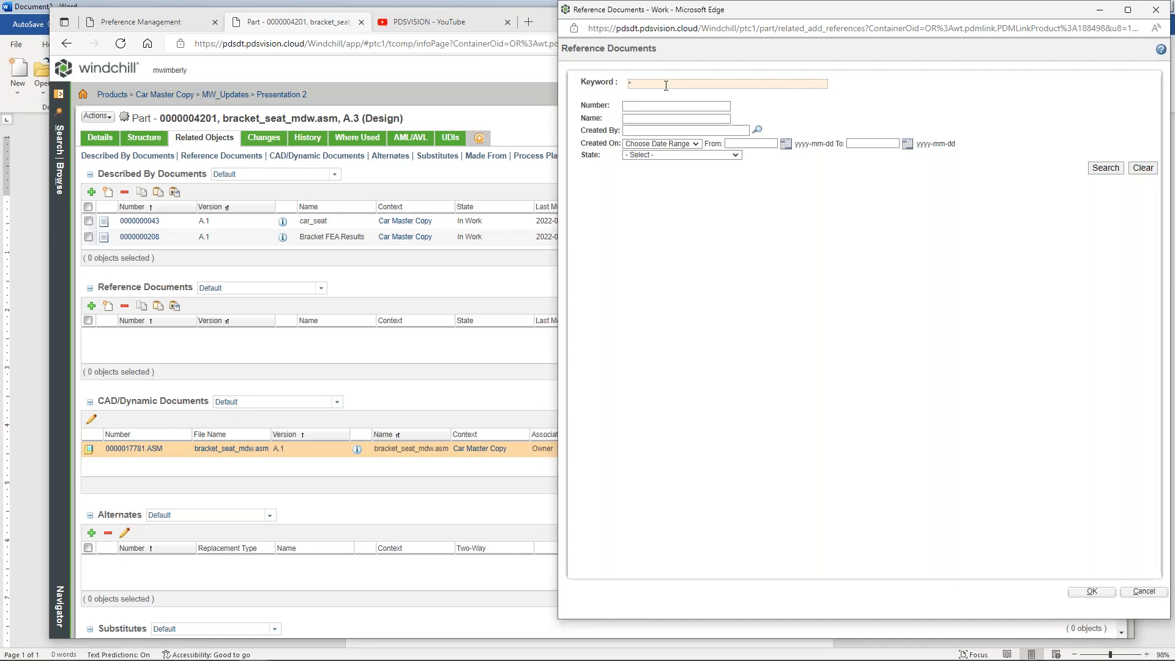
key(Return)
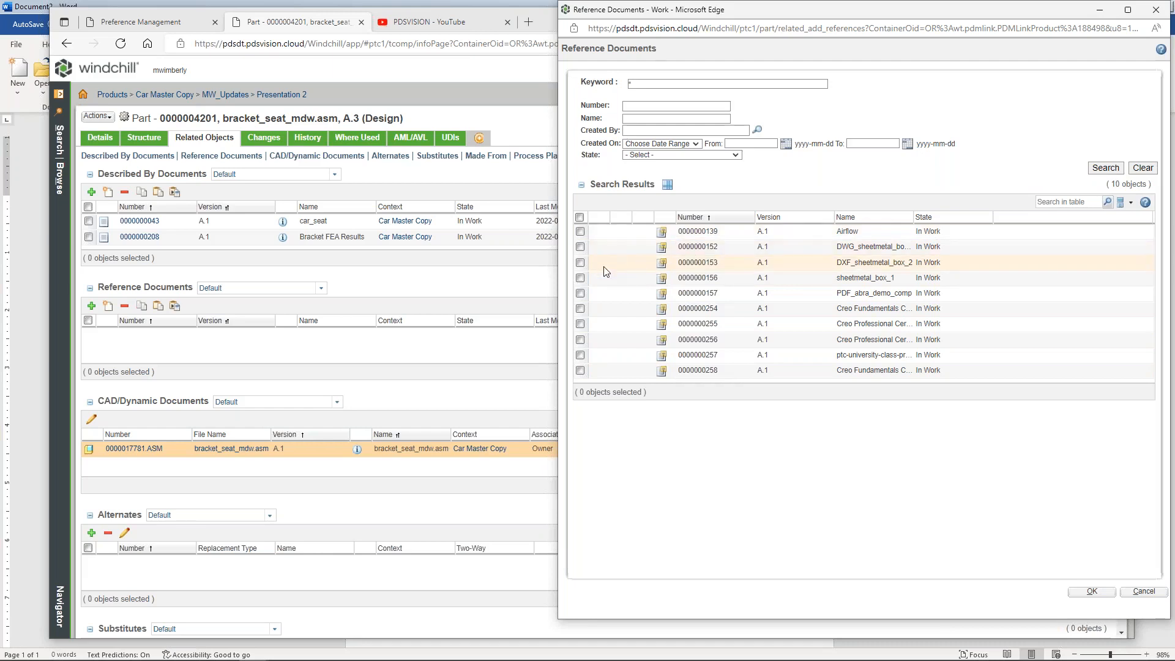
click(580, 262)
click(581, 278)
click(580, 262)
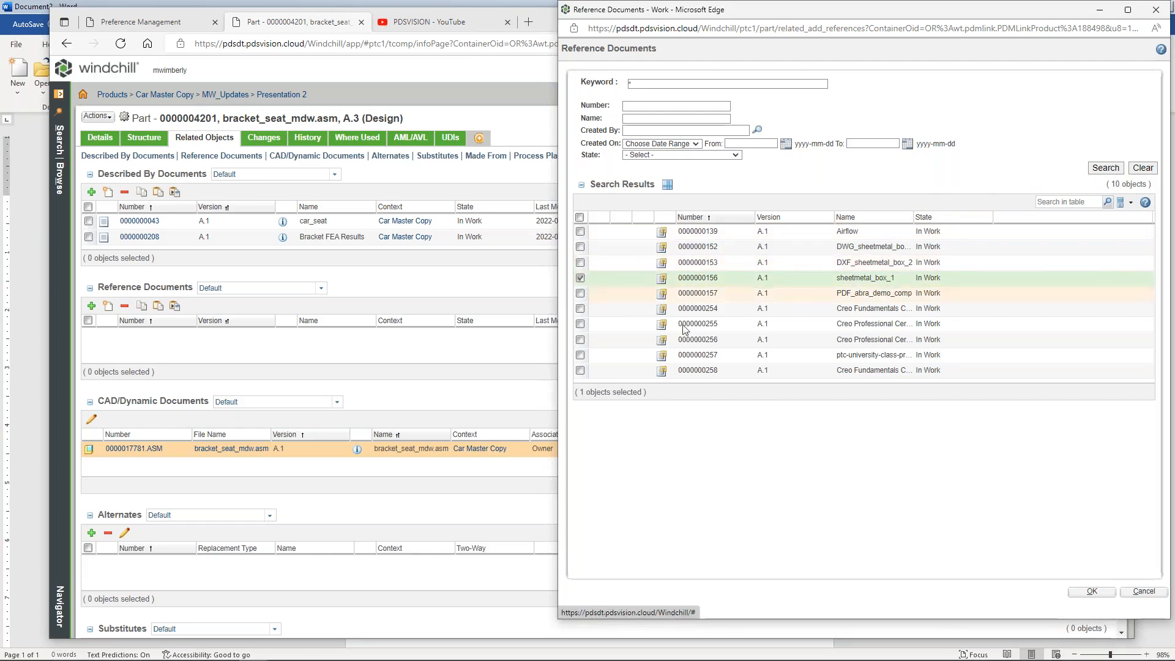
click(580, 278)
click(580, 324)
click(1093, 591)
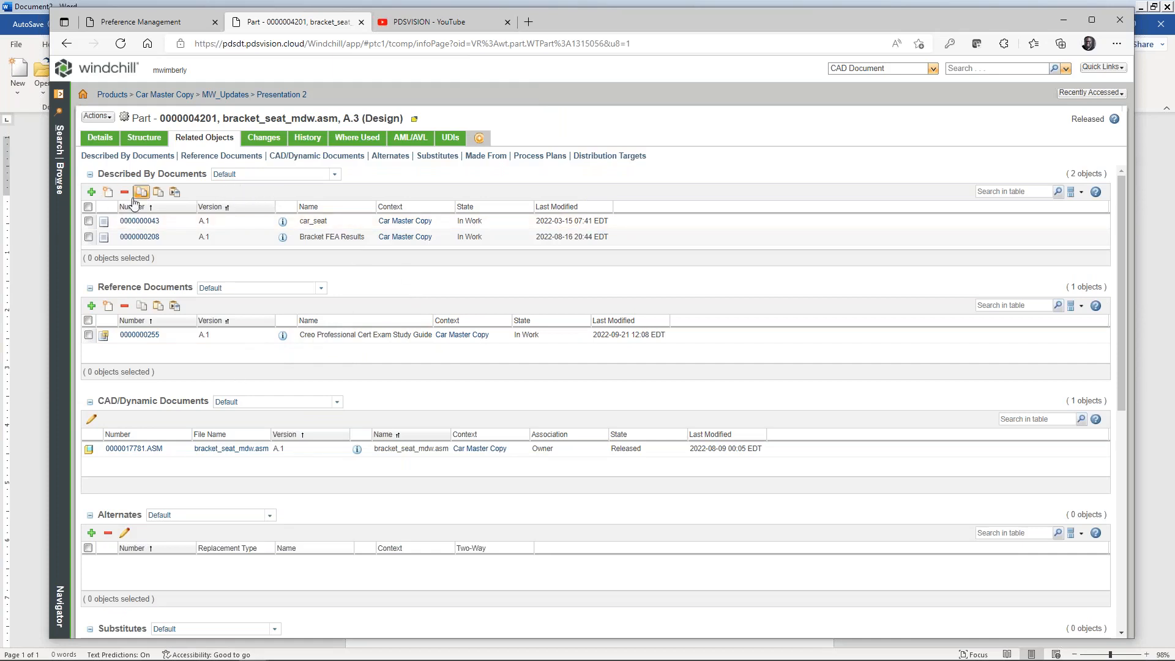
Search existing documents for the part's Described By relation with the keyword *, examine the results and cancel without adding any
click(93, 193)
click(904, 84)
key(Return)
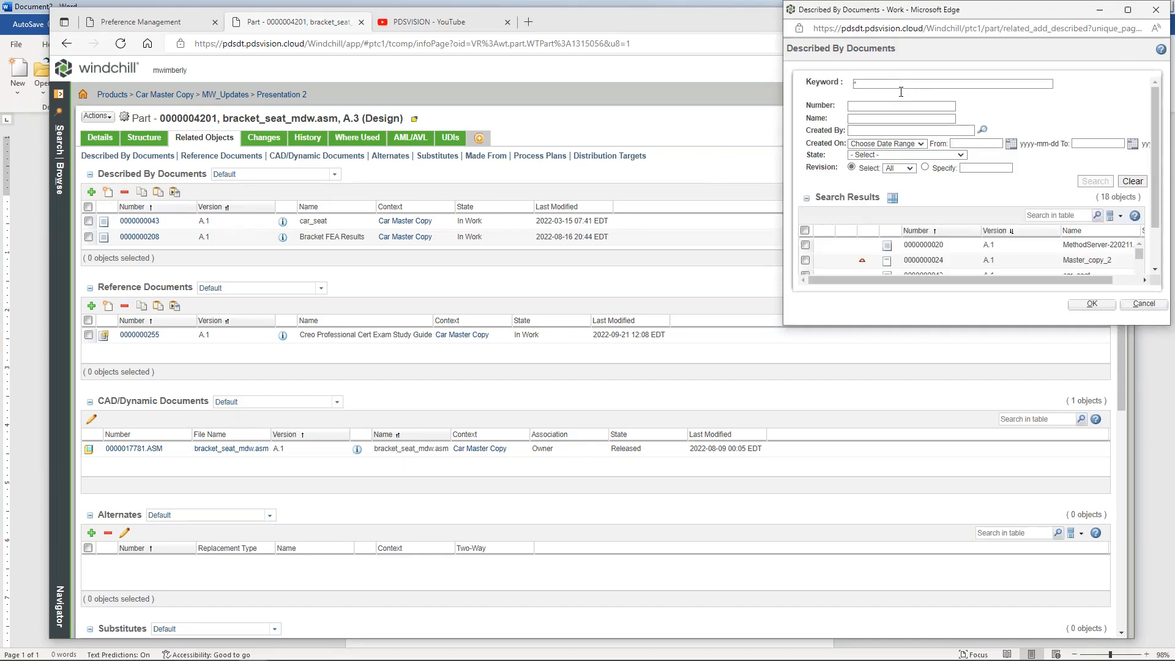
drag(933, 336, 945, 429)
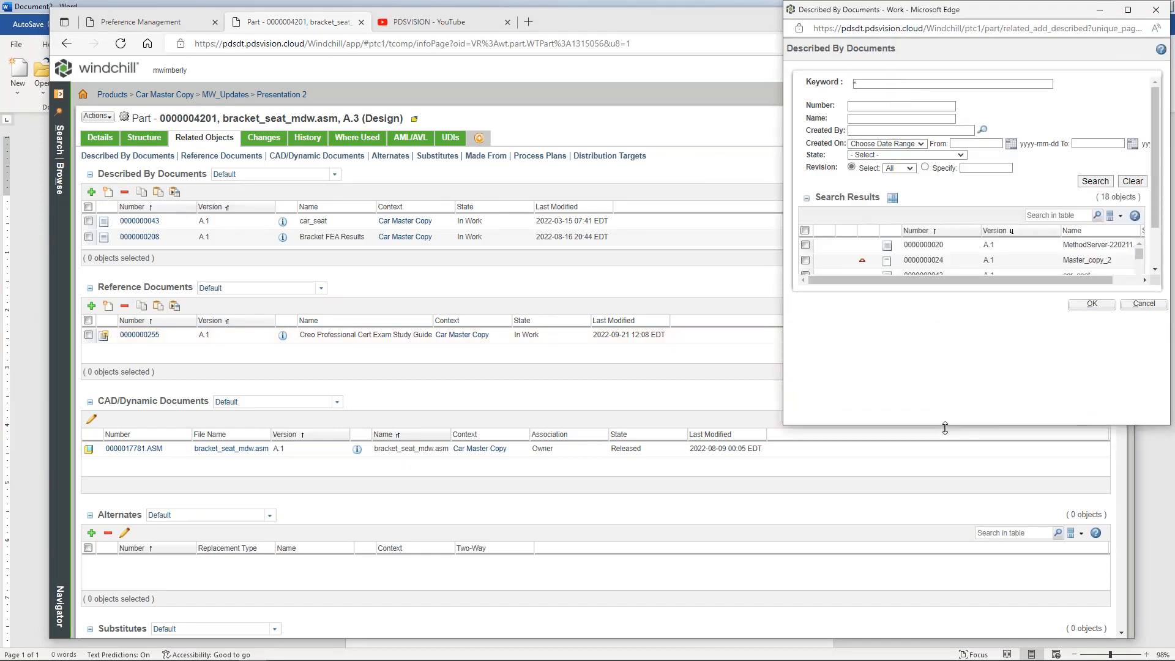
scroll(975, 265, down, 1)
scroll(975, 265, down, 5)
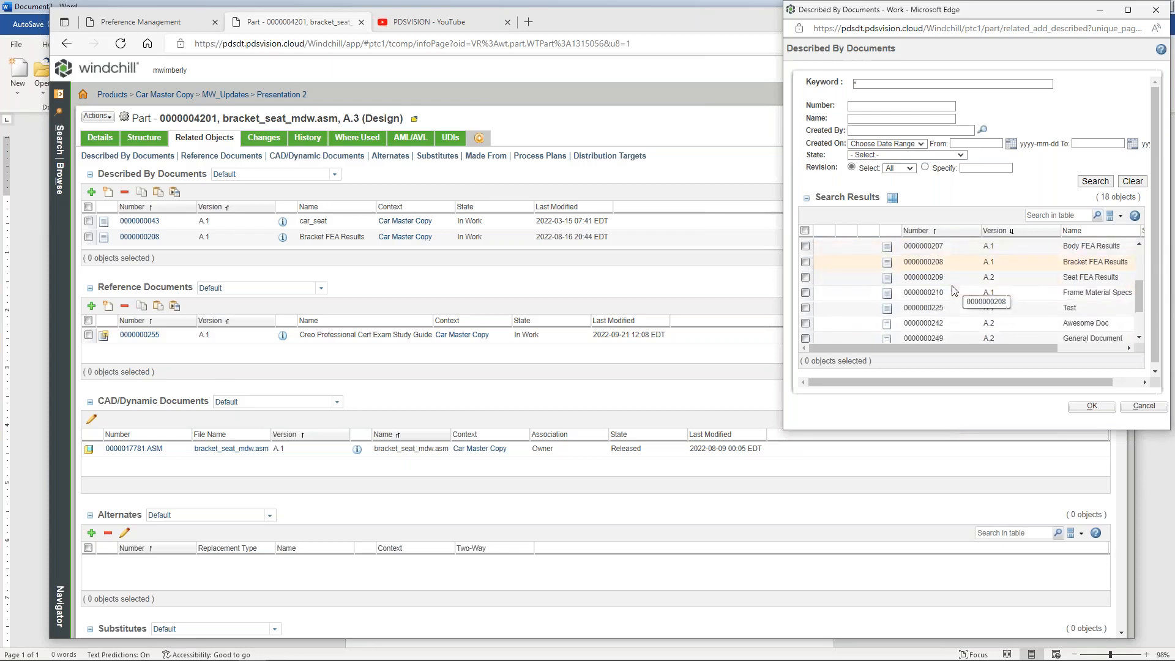
scroll(953, 290, down, 1)
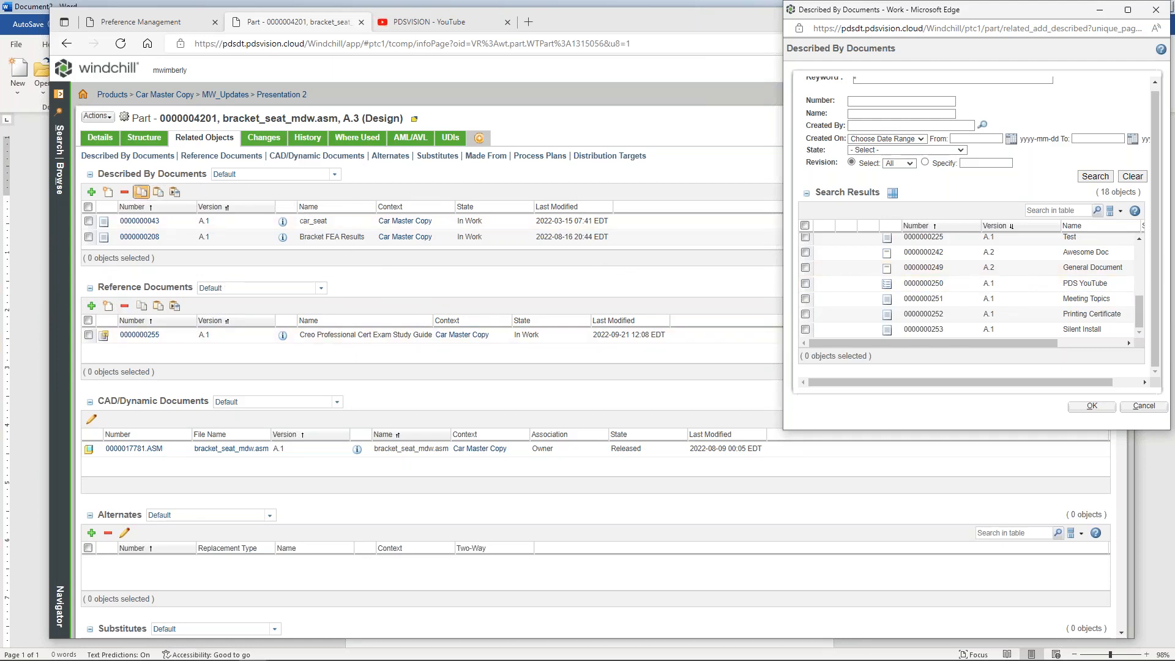
click(1145, 407)
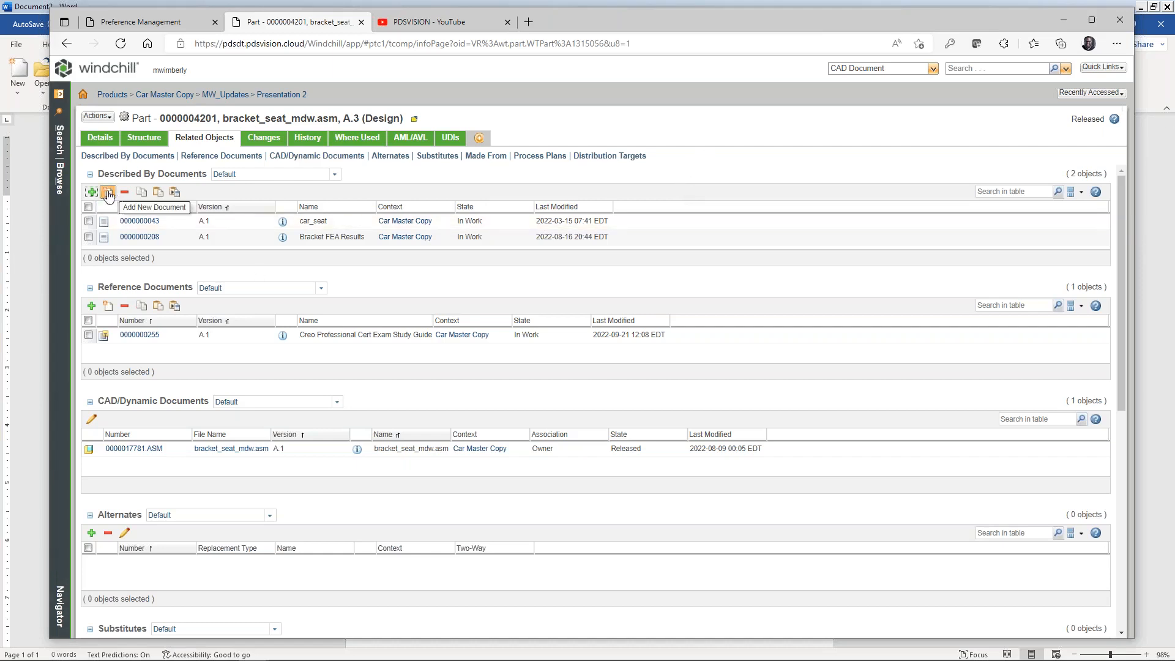
Start a new Described By document for the part to view the available document types, and cancel it
click(108, 194)
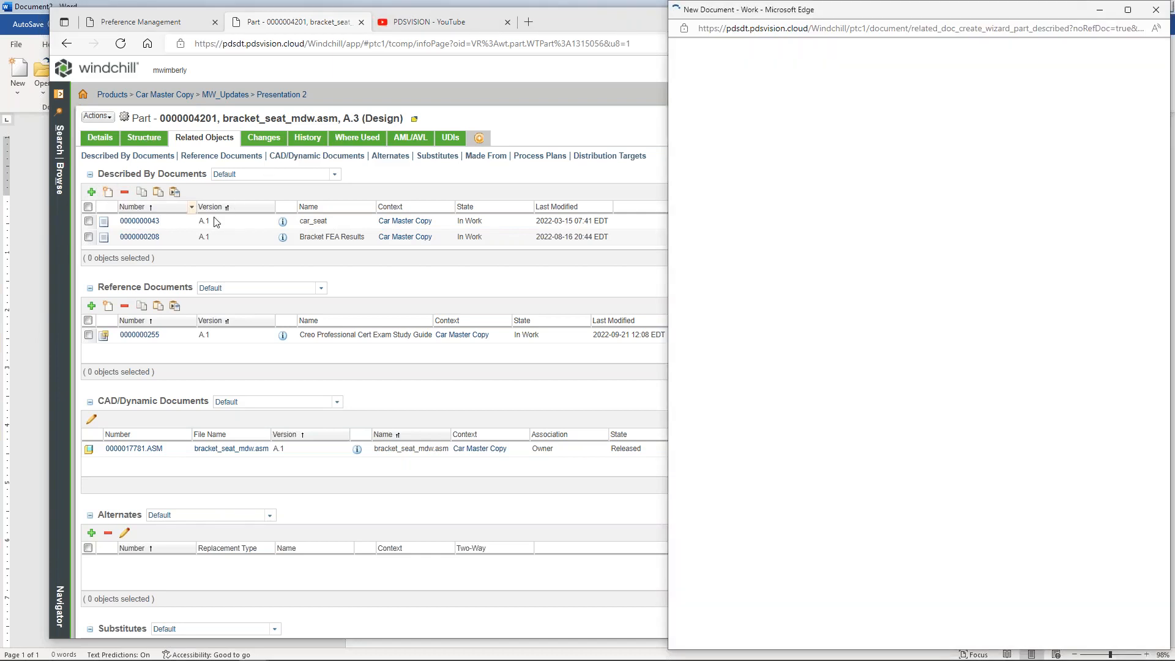
click(850, 106)
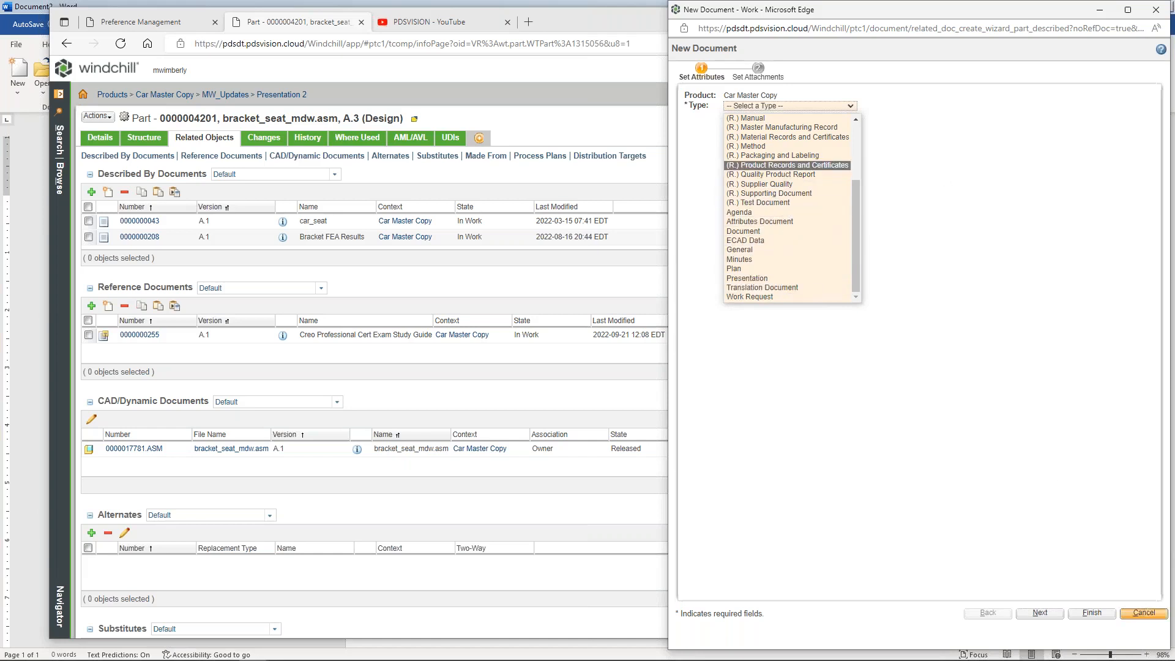
click(1146, 615)
click(1145, 616)
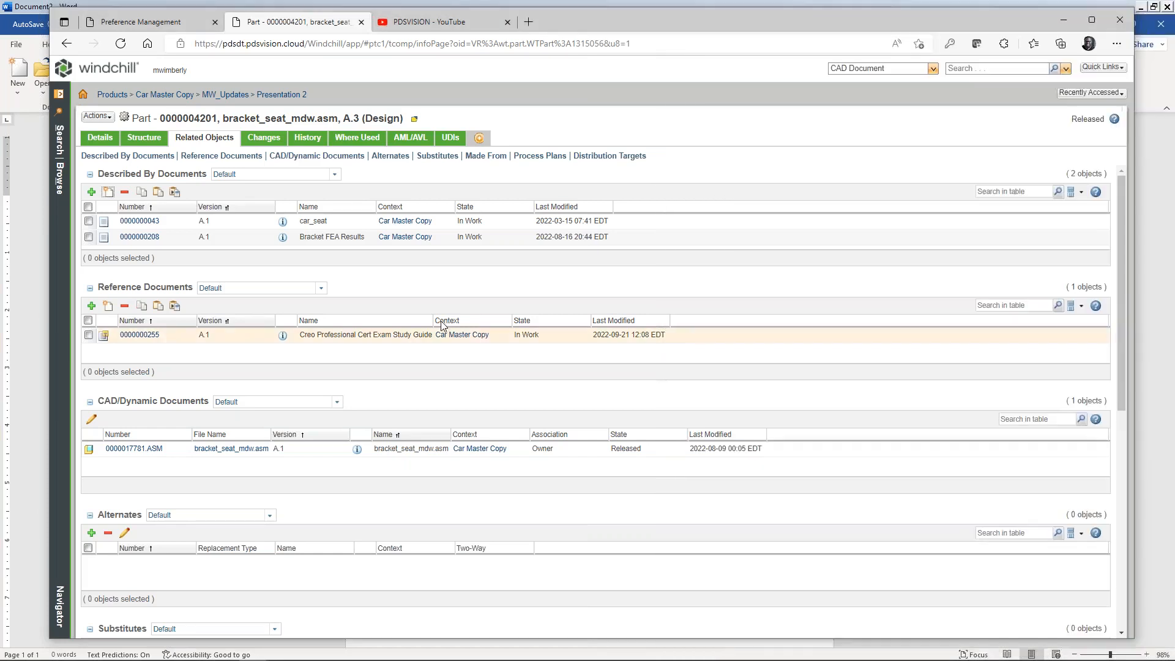
Start a new reference document for the part to examine its preset document type, and cancel its creation
click(109, 306)
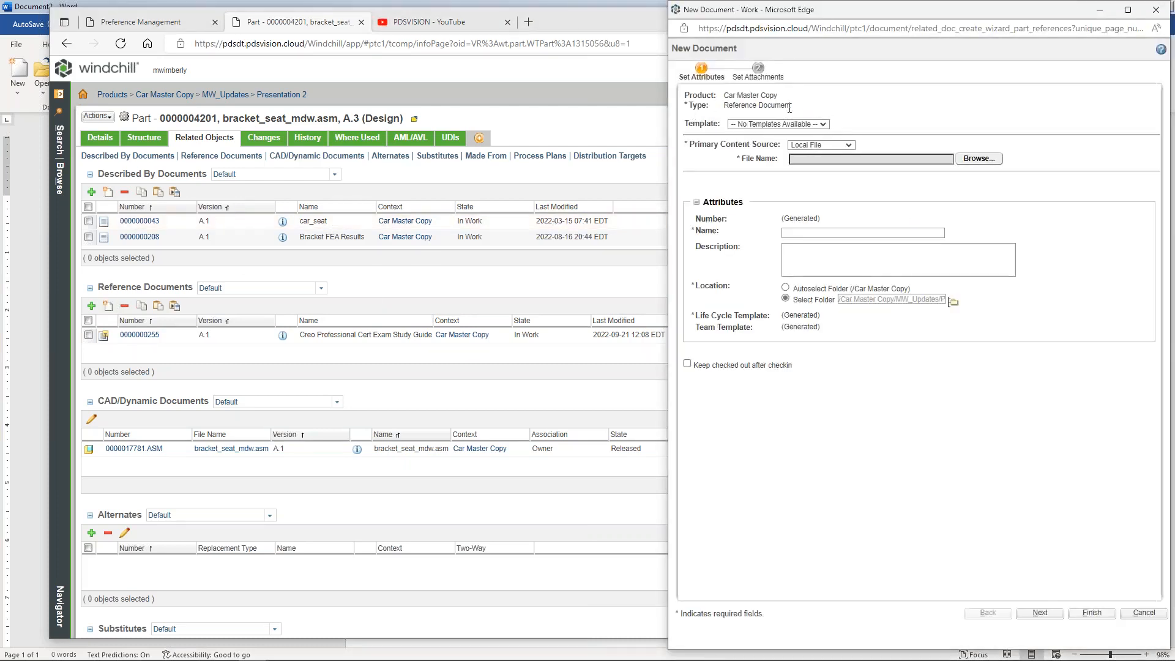
drag(796, 108, 720, 115)
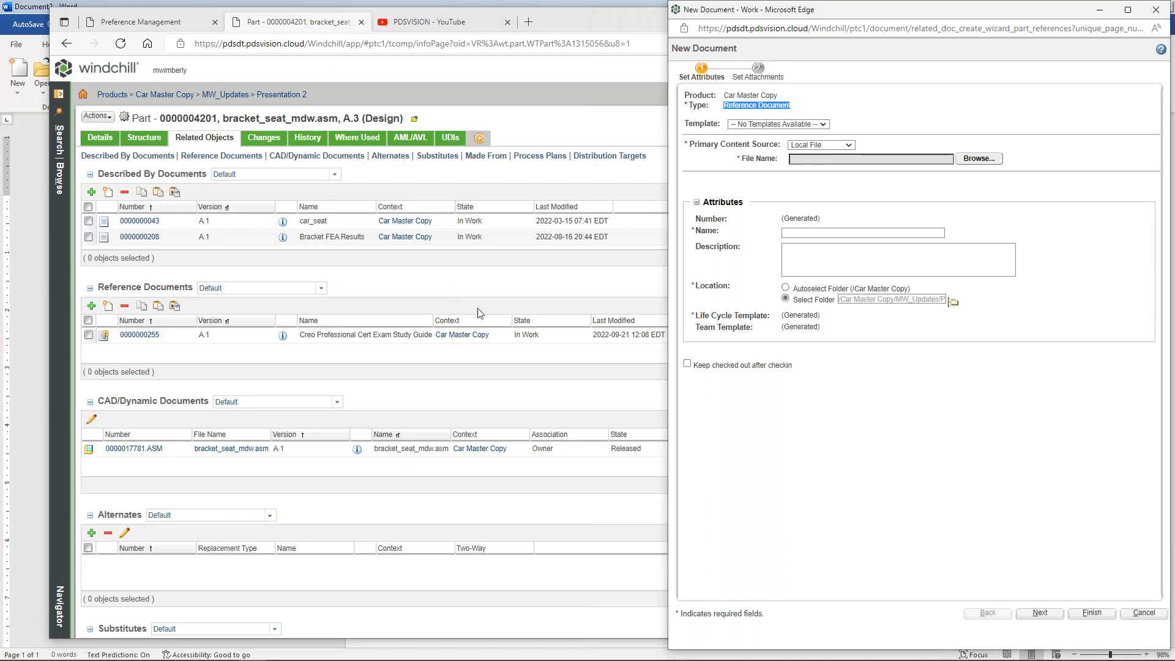
click(1148, 614)
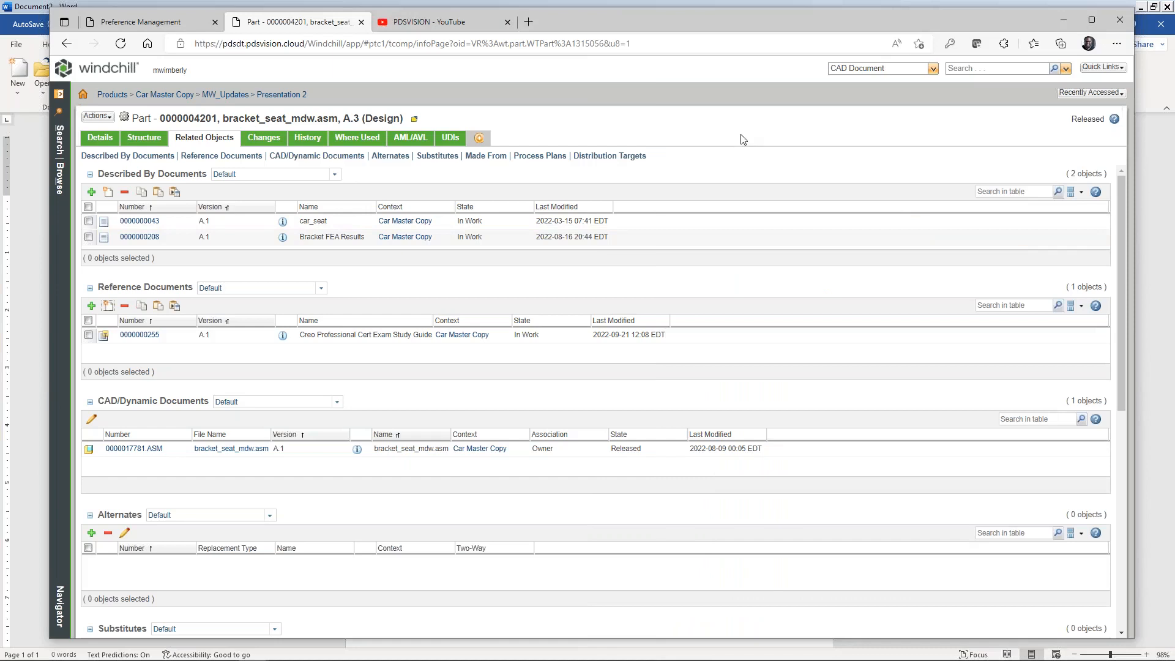
Open the part's reference document Creo Professional Cert Exam Study Guide and review its available check-out and revision actions
click(138, 335)
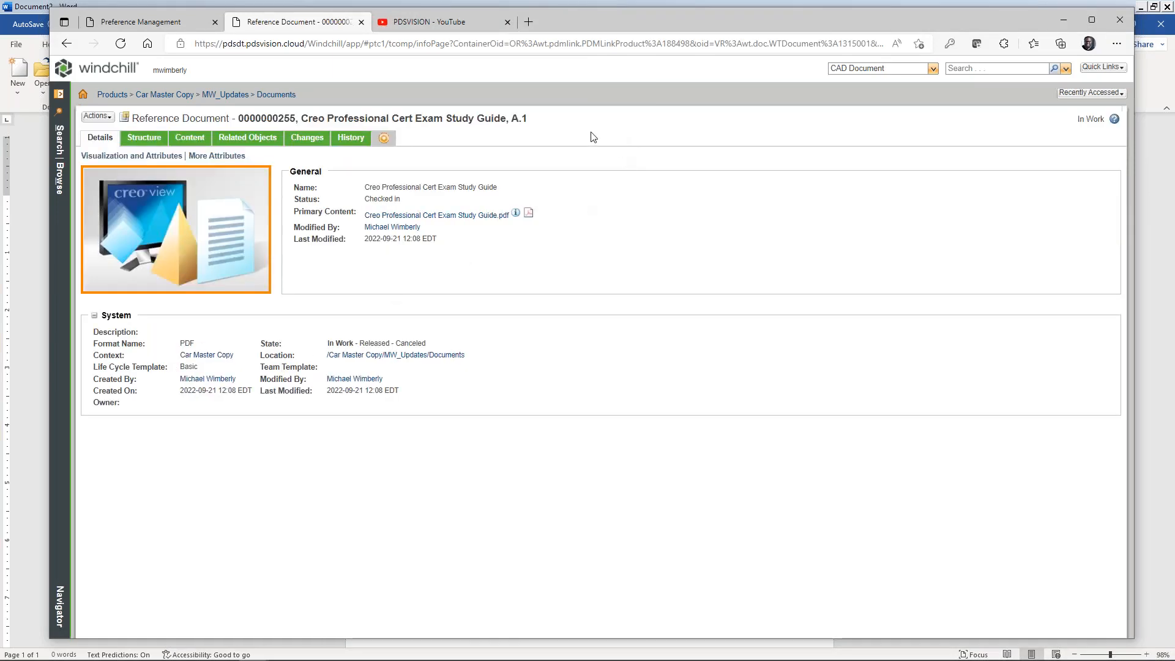
click(112, 119)
mouse_move(150, 136)
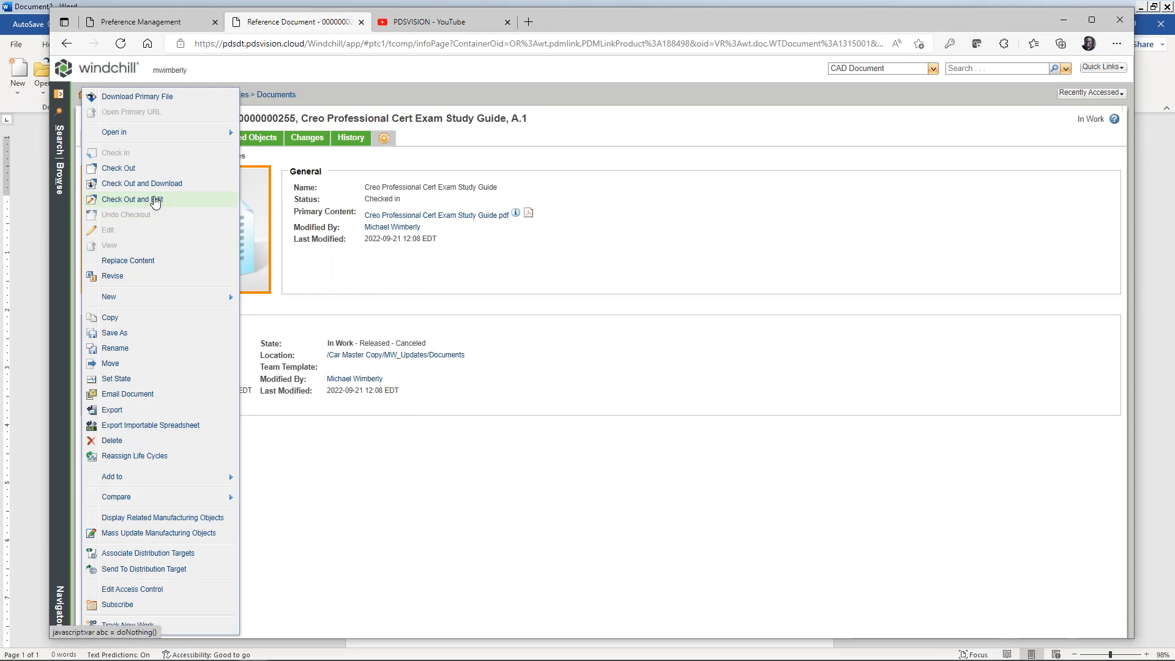
click(558, 140)
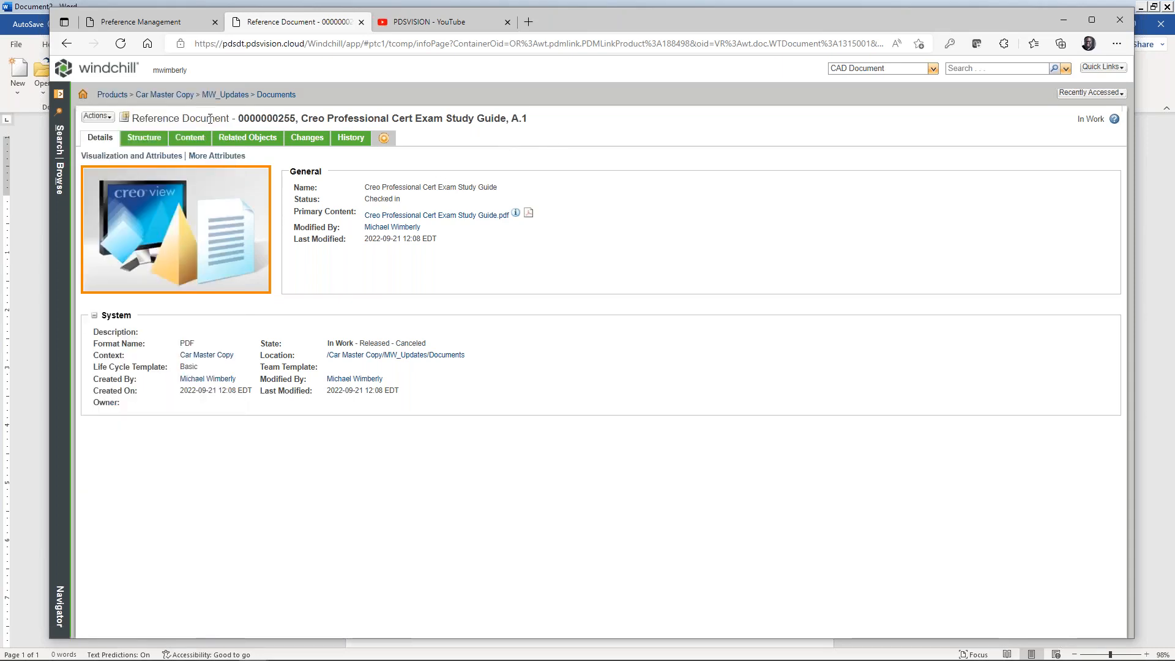
Check out the Creo Professional Cert Exam Study Guide for editing and cancel the edit, leaving the document checked out
click(96, 116)
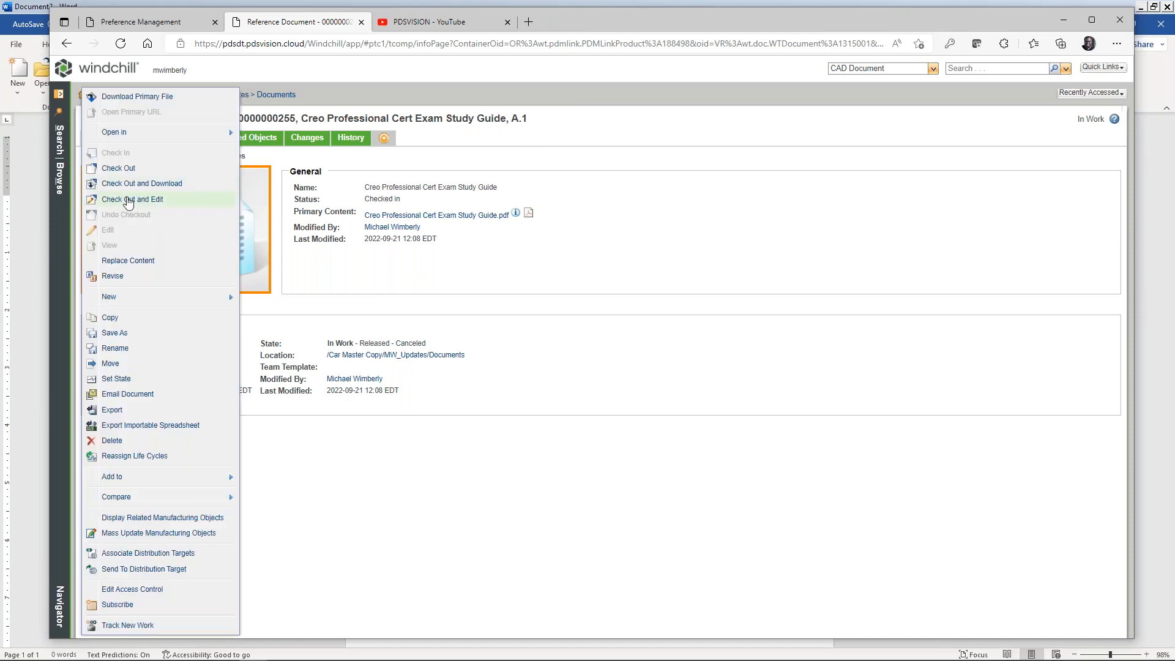
click(129, 201)
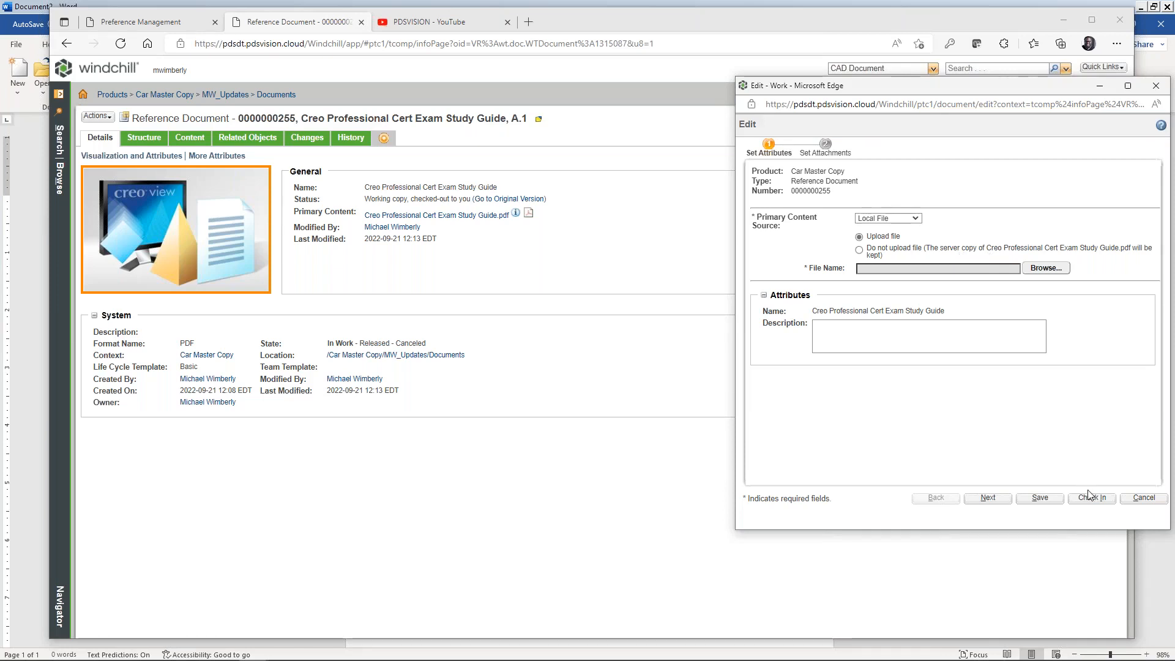
click(1144, 498)
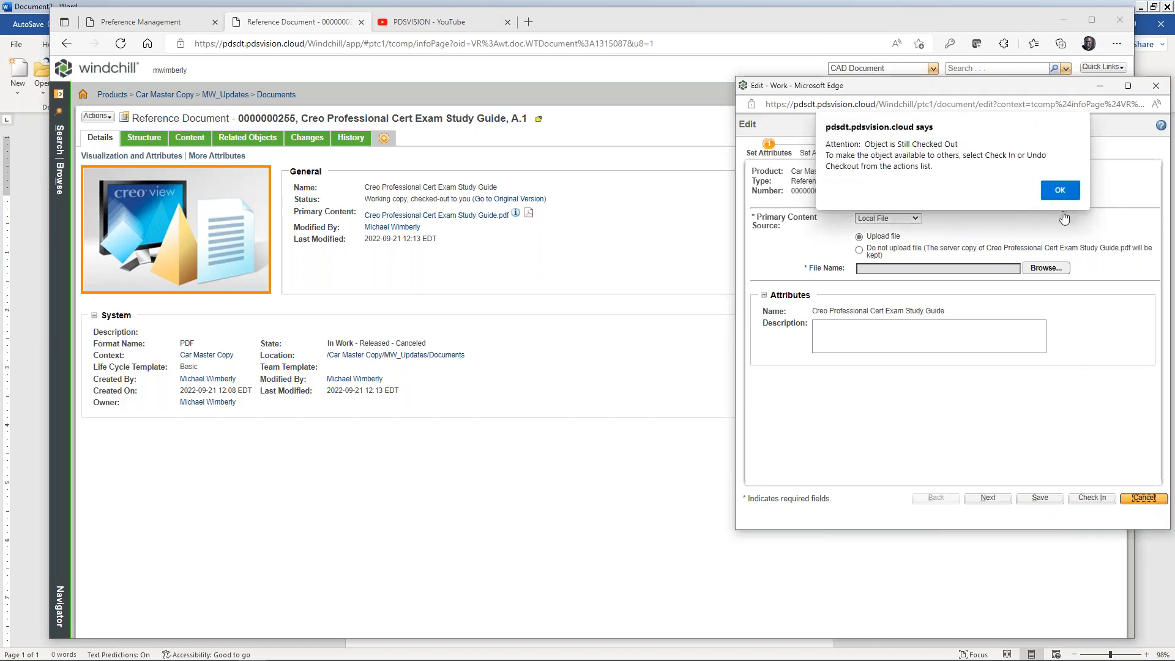
click(1060, 190)
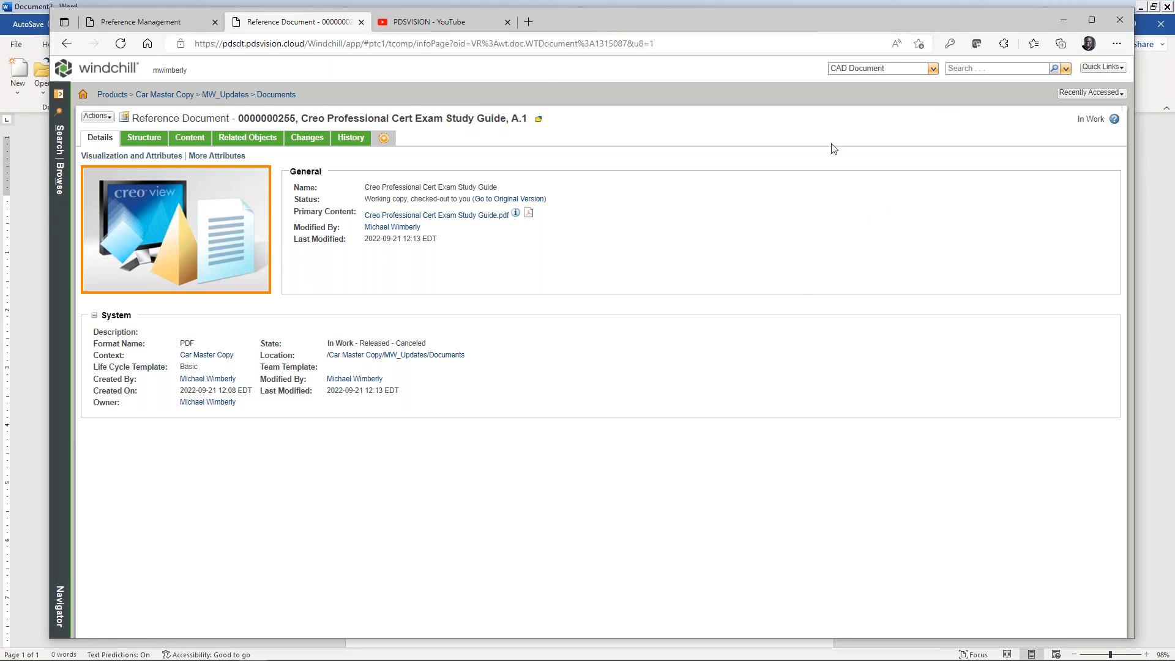
Switch to the PowerPoint file Modelcheck Presentation.pptx, advance to the QUESTIONS? slide and start the slide show from it
click(1065, 24)
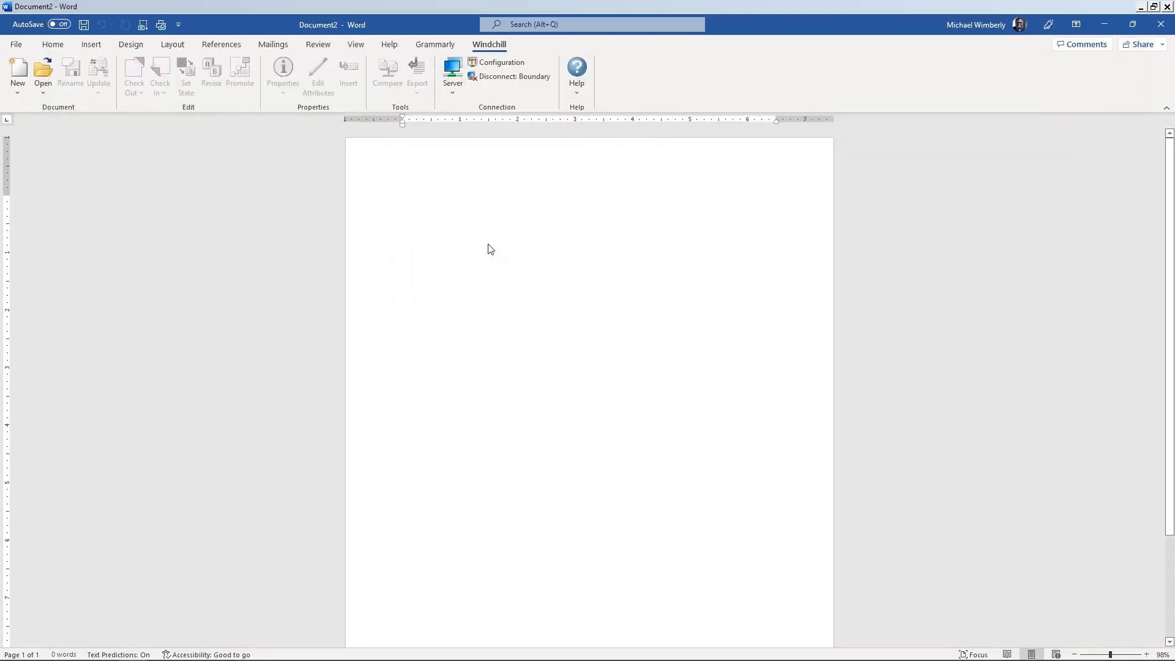
click(894, 286)
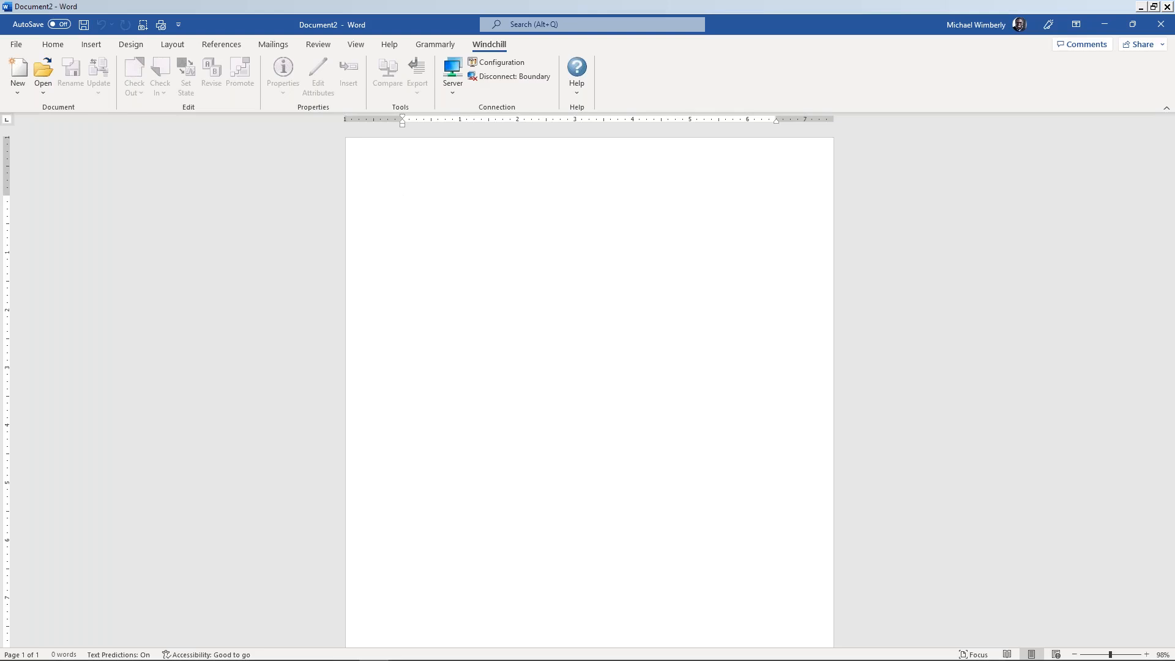
drag(1174, 61, 720, 32)
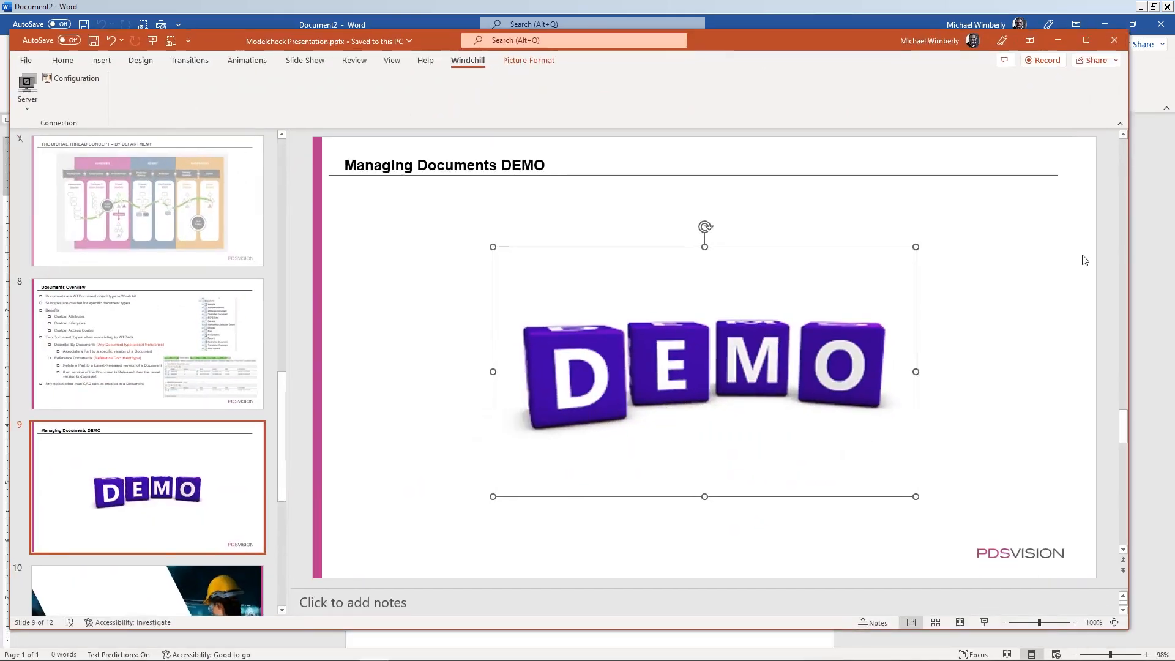
click(1097, 258)
scroll(1041, 336, down, 1)
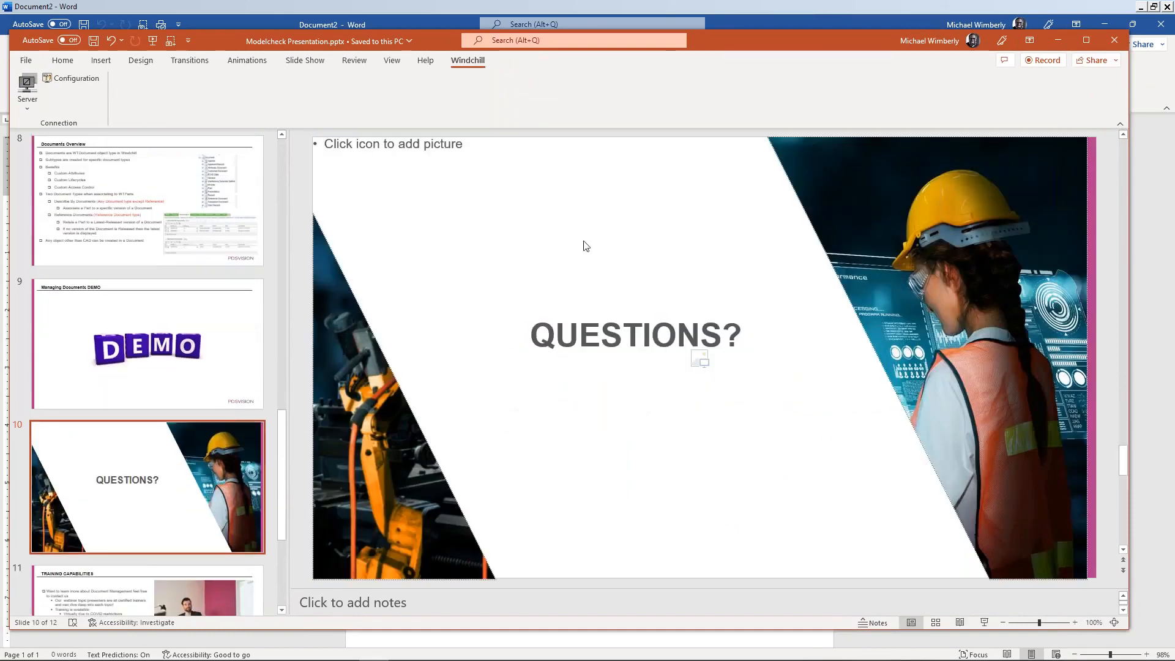
click(984, 623)
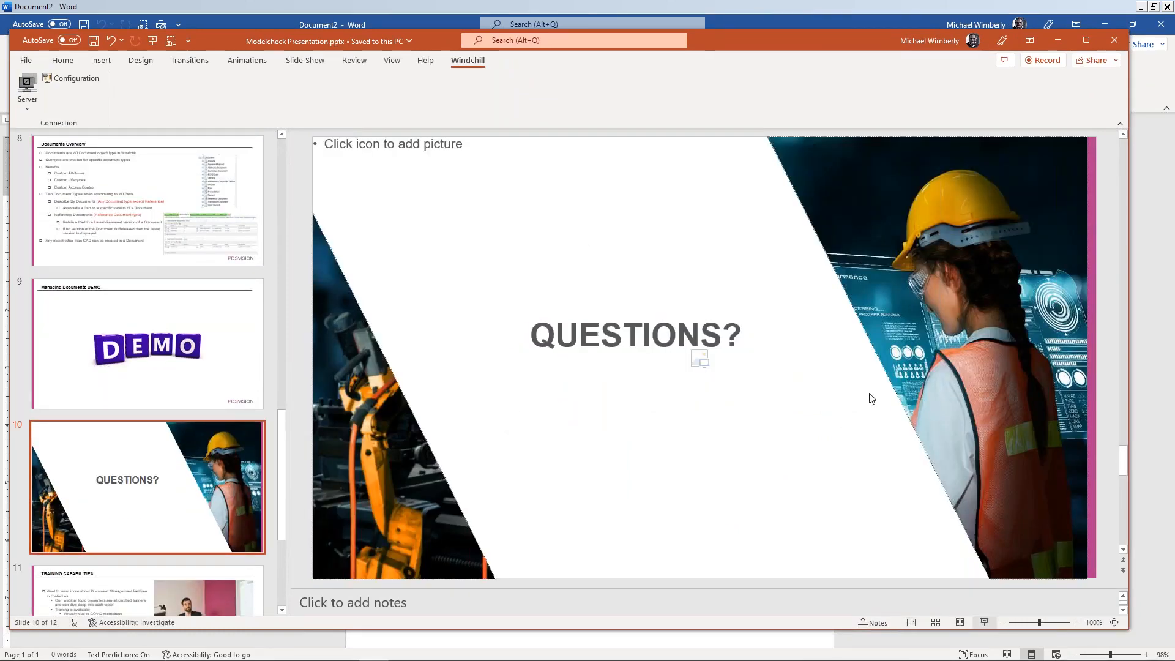